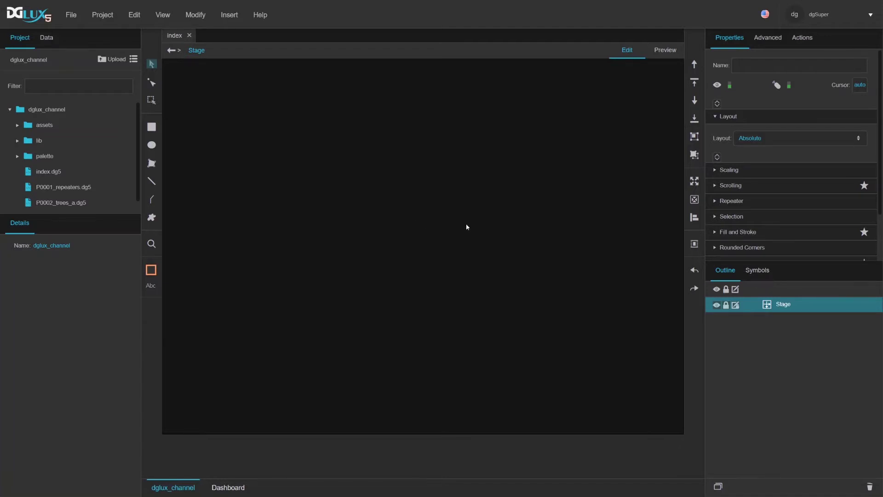
{"action": "left_click", "coordinate": [757, 272]}
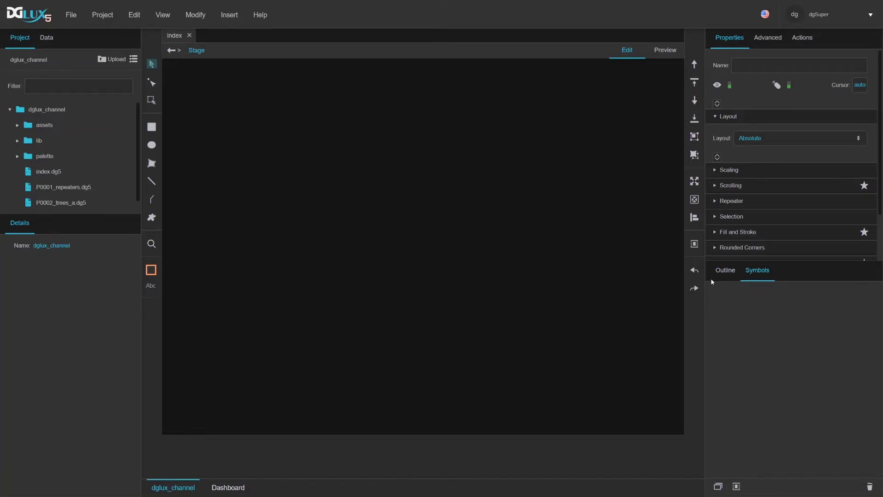
{"action": "left_click", "coordinate": [723, 275]}
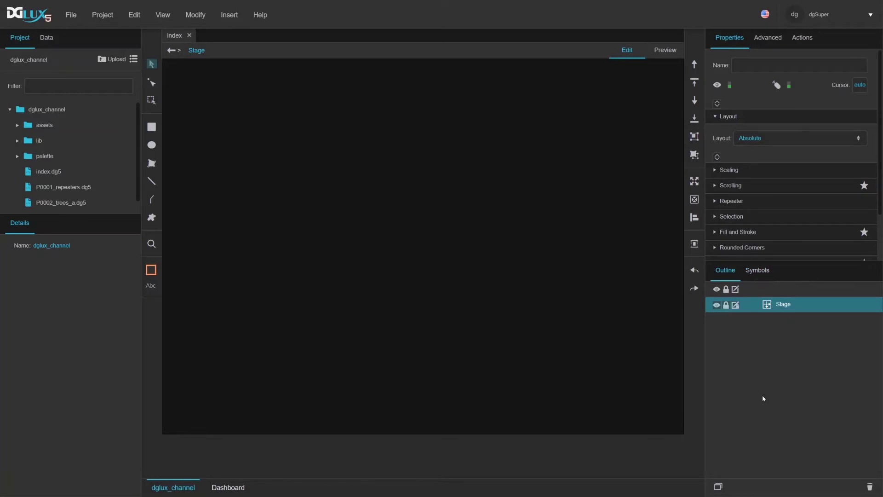
- Place the round grey gauge from the Dashboard palette on the stage and examine its symbol path
{"action": "left_click", "coordinate": [222, 487]}
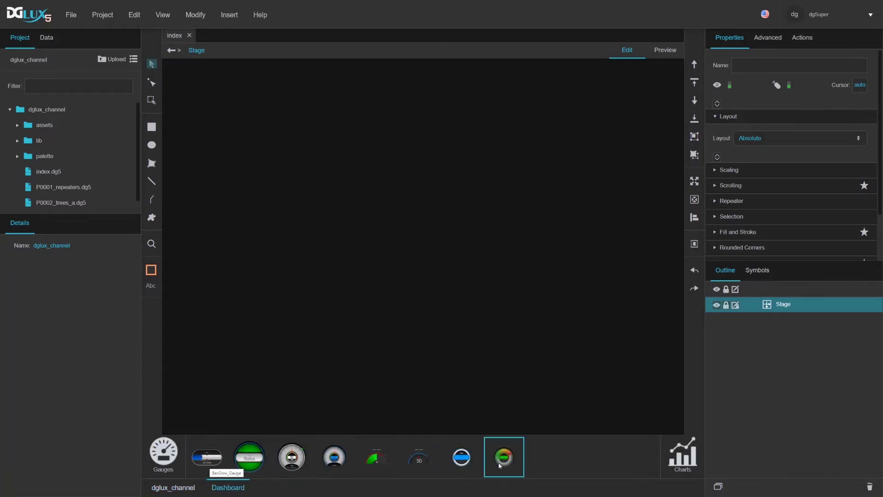
{"action": "left_click_drag", "start_coordinate": [292, 457], "coordinate": [345, 225]}
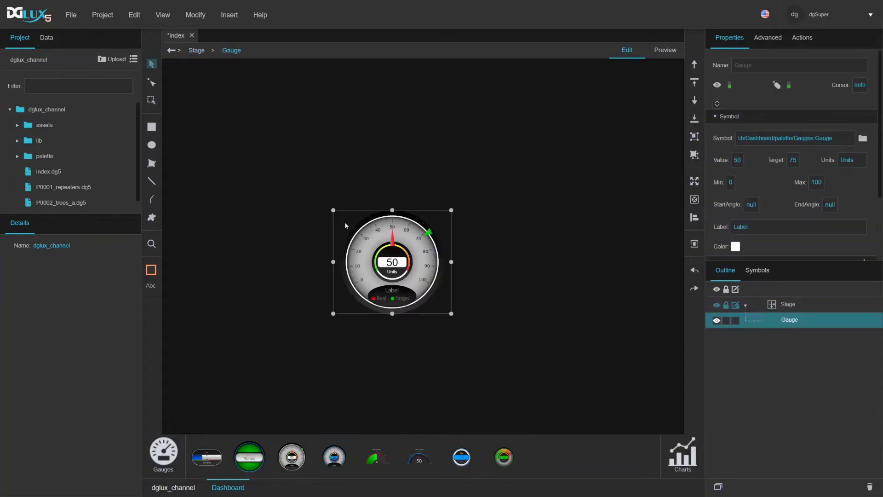
{"action": "double_click", "coordinate": [813, 138]}
{"action": "left_click", "coordinate": [824, 138]}
{"action": "left_click_drag", "start_coordinate": [745, 138], "coordinate": [775, 138]}
{"action": "left_click", "coordinate": [774, 138]}
- Delete the gauge from the stage and return to the dglux_channel palette
{"action": "left_click", "coordinate": [558, 279]}
{"action": "left_click", "coordinate": [396, 273]}
{"action": "key", "text": "Delete"}
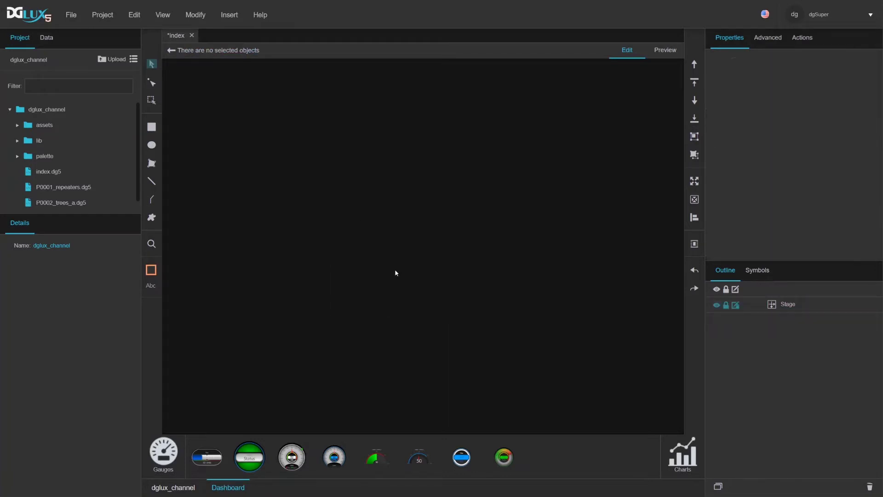
{"action": "left_click", "coordinate": [163, 491]}
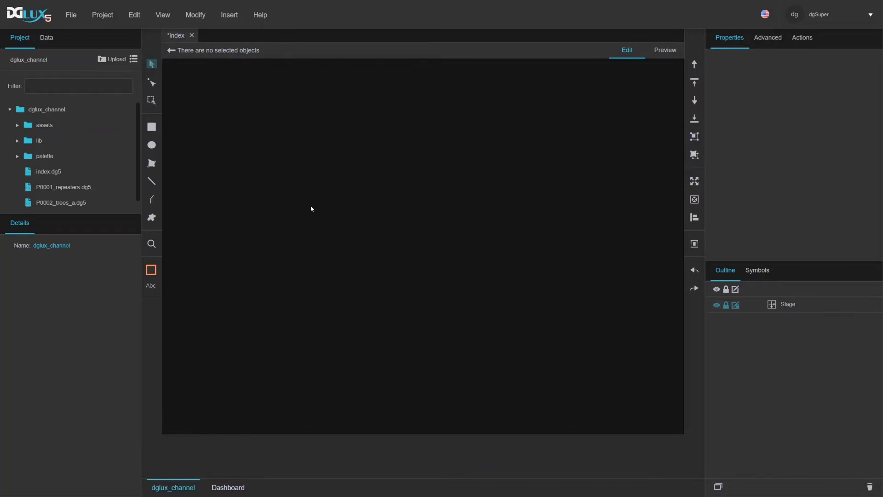
- Insert a text component in the upper part of the stage and set its text to "Button"
{"action": "left_click", "coordinate": [155, 129]}
{"action": "left_click", "coordinate": [153, 65]}
{"action": "right_click", "coordinate": [308, 116]}
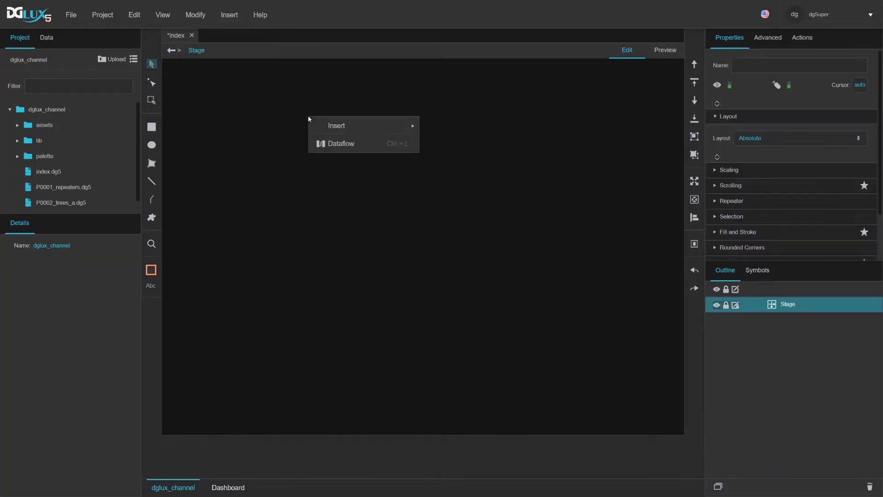
{"action": "mouse_move", "coordinate": [345, 126]}
{"action": "mouse_move", "coordinate": [484, 127]}
{"action": "left_click", "coordinate": [515, 125]}
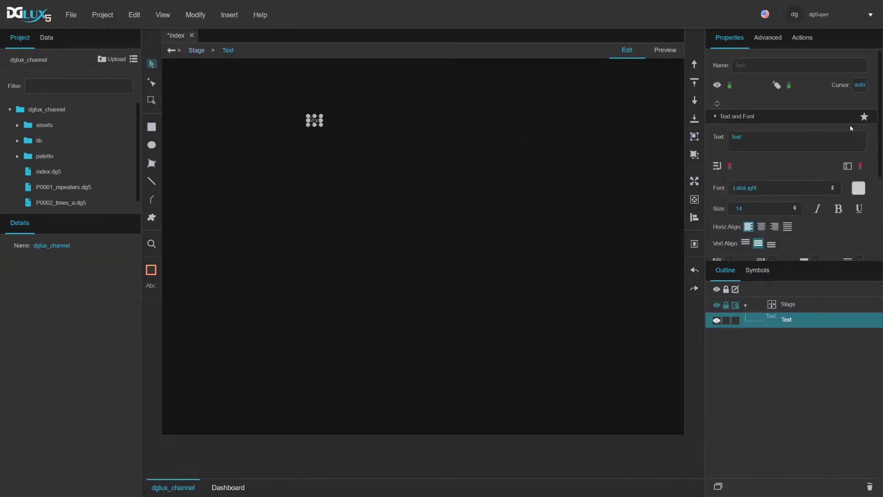
{"action": "left_click", "coordinate": [769, 140]}
{"action": "type", "text": "Button"}
- Convert the text component to a symbol named "button"
{"action": "right_click", "coordinate": [788, 325]}
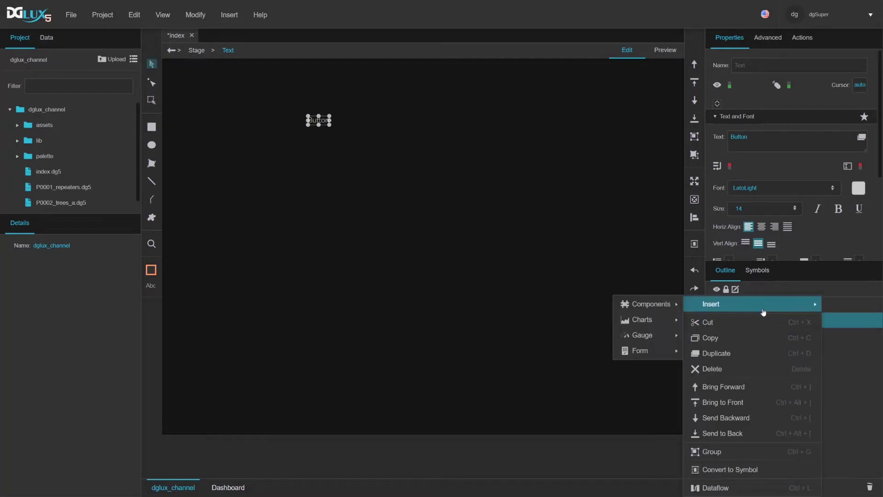
{"action": "left_click", "coordinate": [746, 470]}
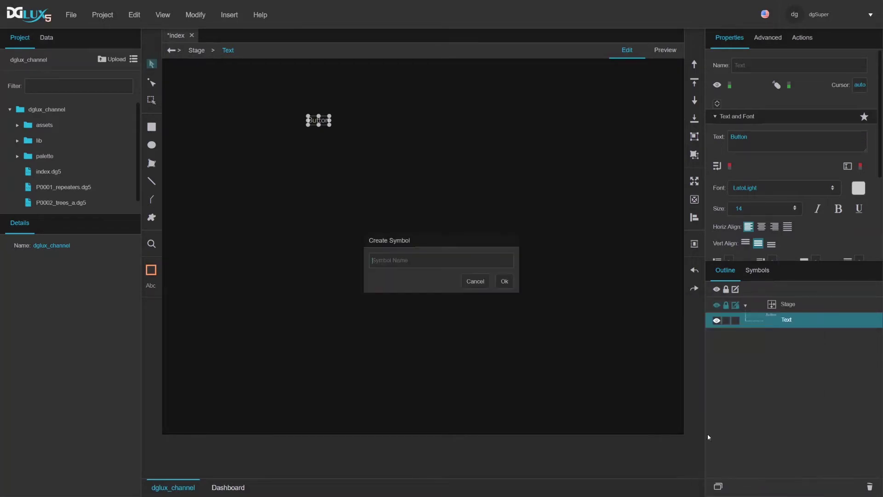
{"action": "type", "text": "button"}
{"action": "left_click", "coordinate": [504, 281]}
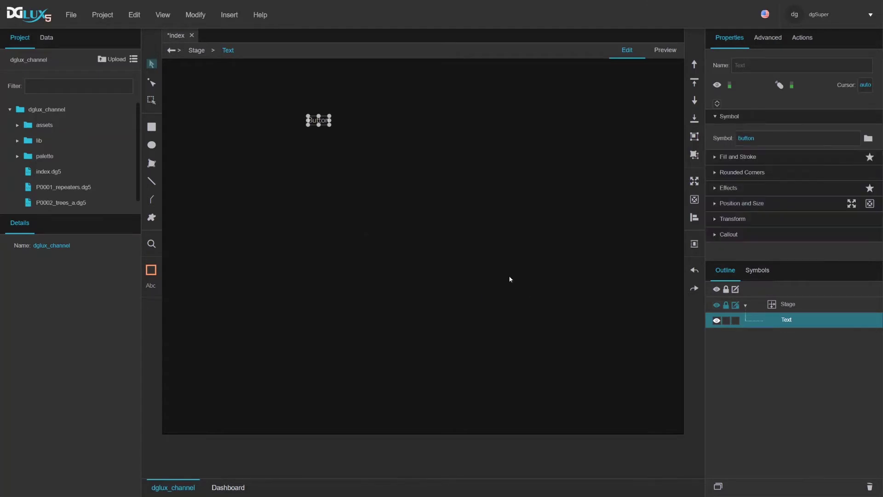
- Place two more instances of the button symbol on the stage, one above the other, to the right of the original
{"action": "left_click", "coordinate": [760, 271]}
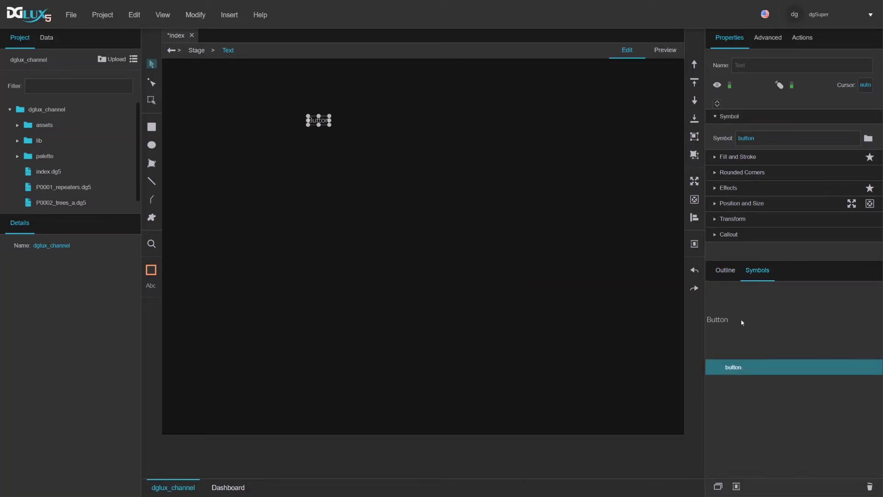
{"action": "left_click_drag", "start_coordinate": [742, 371], "coordinate": [520, 253]}
{"action": "left_click_drag", "start_coordinate": [732, 369], "coordinate": [493, 199]}
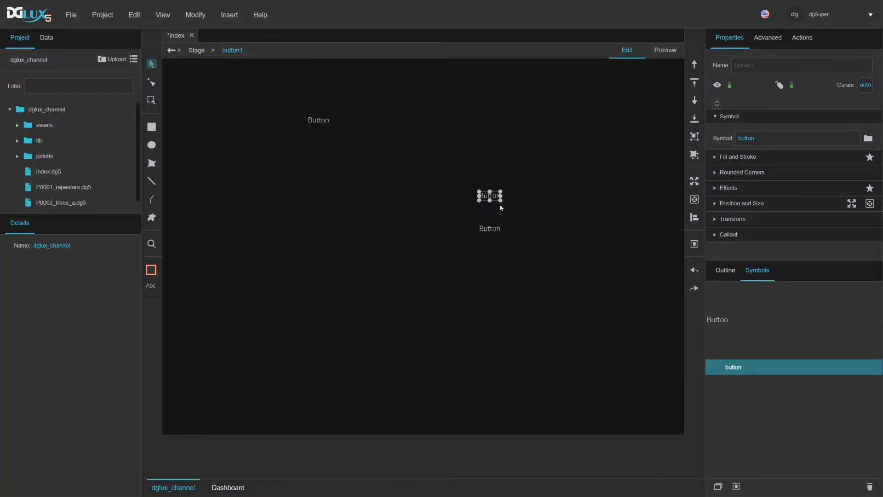
- Open the lower button instance's symbol for editing and compare the properties of its root with those of its text child
{"action": "left_click", "coordinate": [492, 230]}
{"action": "left_click", "coordinate": [727, 272]}
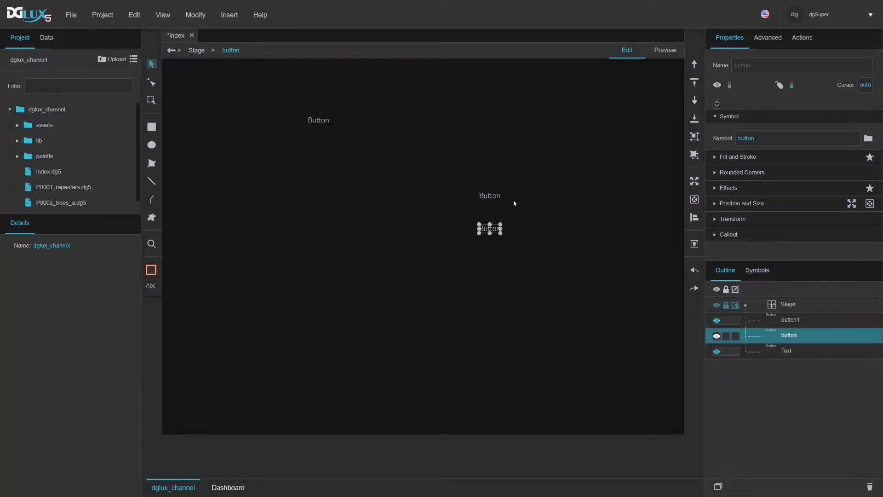
{"action": "double_click", "coordinate": [491, 232]}
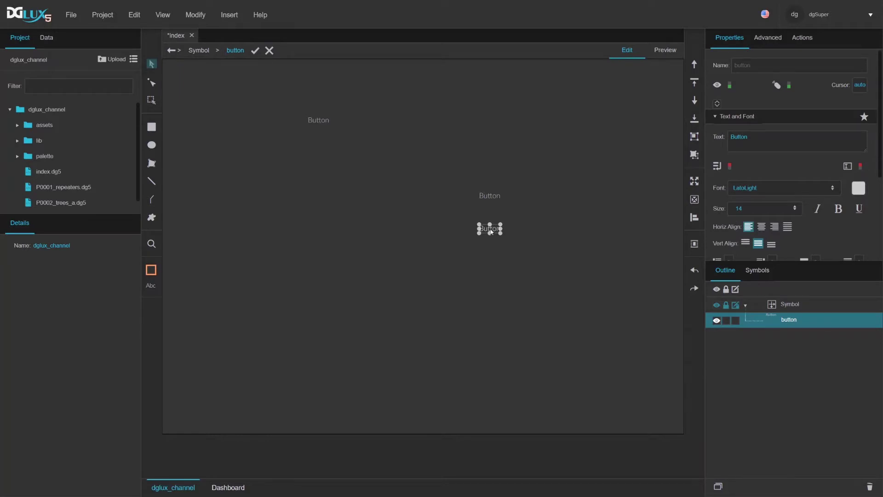
{"action": "left_click", "coordinate": [784, 306]}
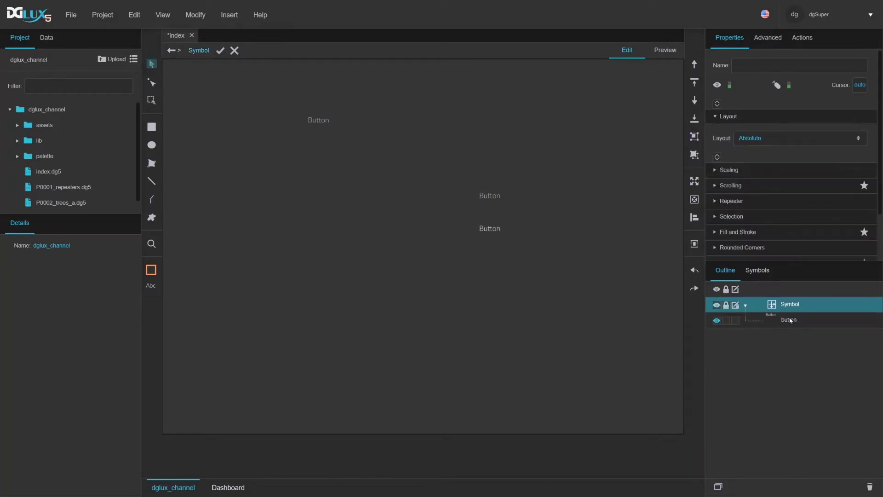
{"action": "left_click", "coordinate": [791, 321]}
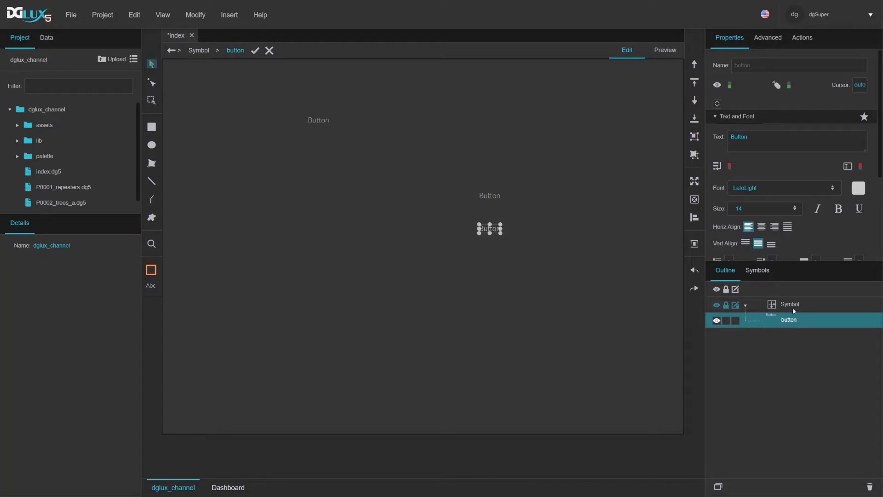
{"action": "left_click", "coordinate": [794, 307]}
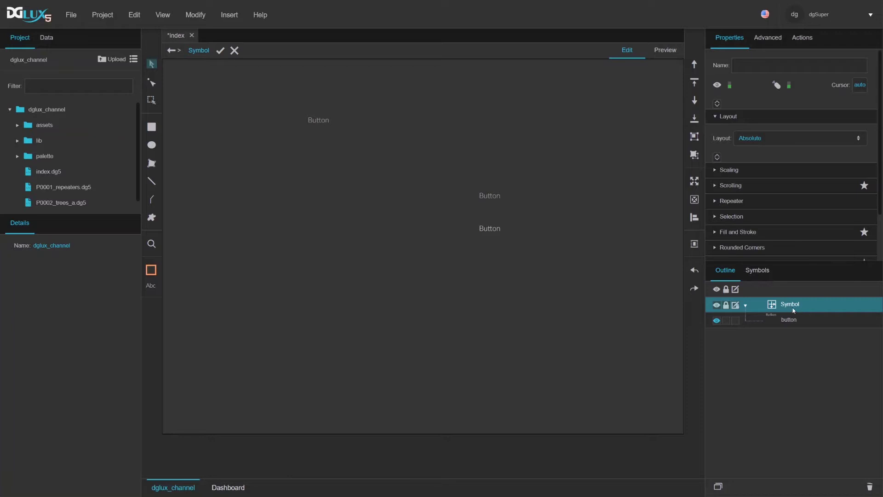
{"action": "left_click", "coordinate": [792, 321]}
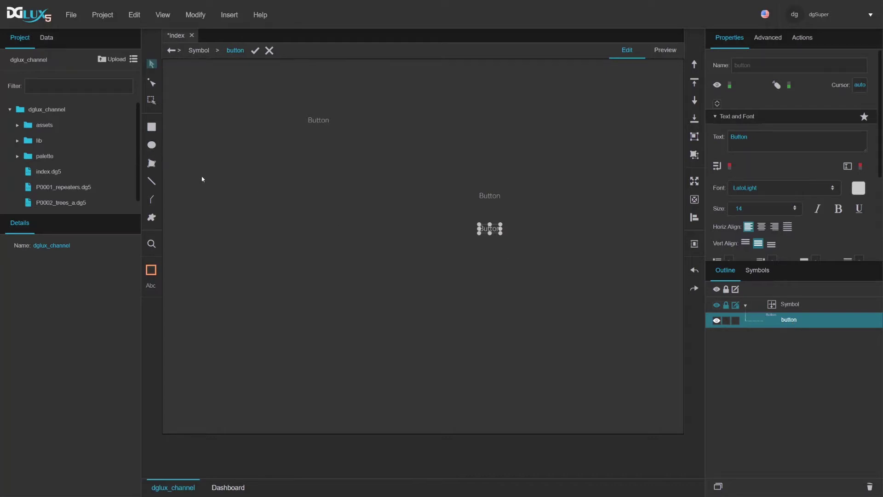
- Try adding a small ellipse beside the button text inside the symbol, and leave symbol editing without keeping changes
{"action": "left_click", "coordinate": [153, 146]}
{"action": "left_click_drag", "start_coordinate": [433, 235], "coordinate": [419, 220]}
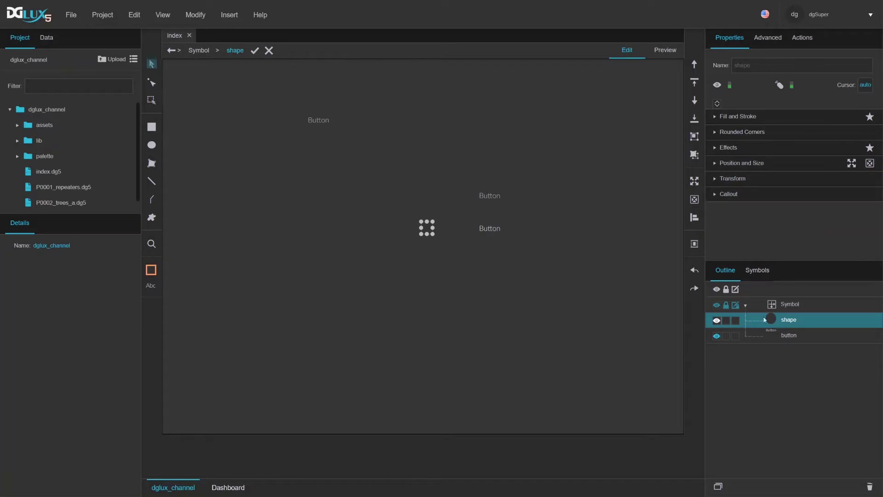
{"action": "left_click", "coordinate": [788, 307]}
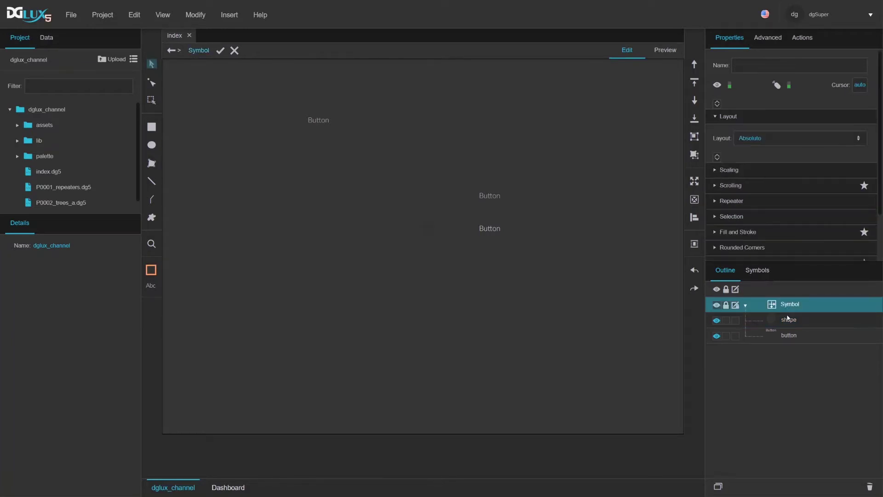
{"action": "left_click", "coordinate": [788, 319]}
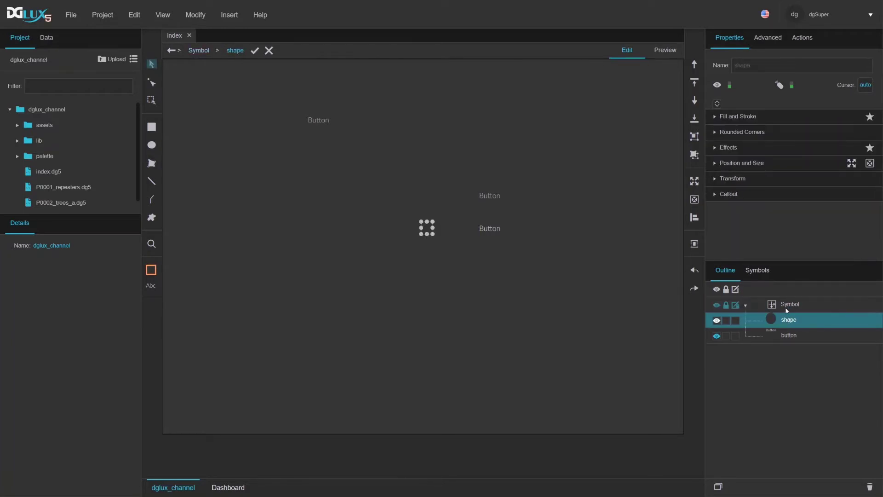
{"action": "double_click", "coordinate": [637, 224]}
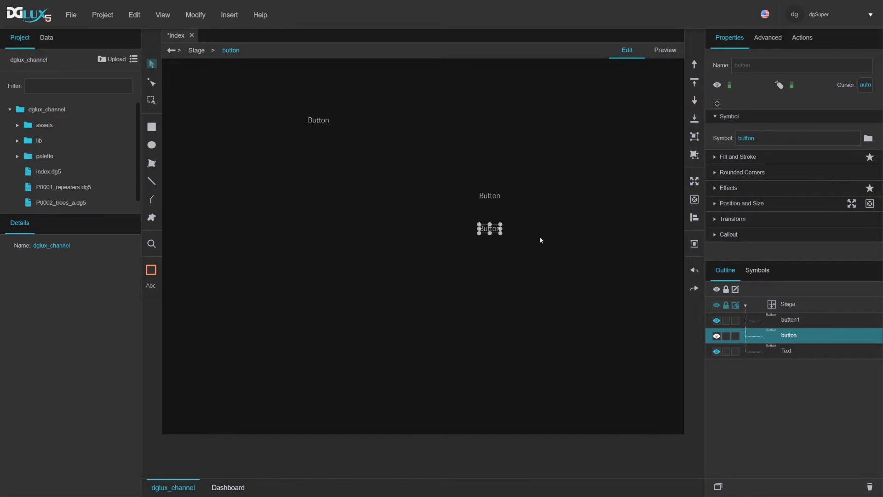
{"action": "double_click", "coordinate": [495, 231]}
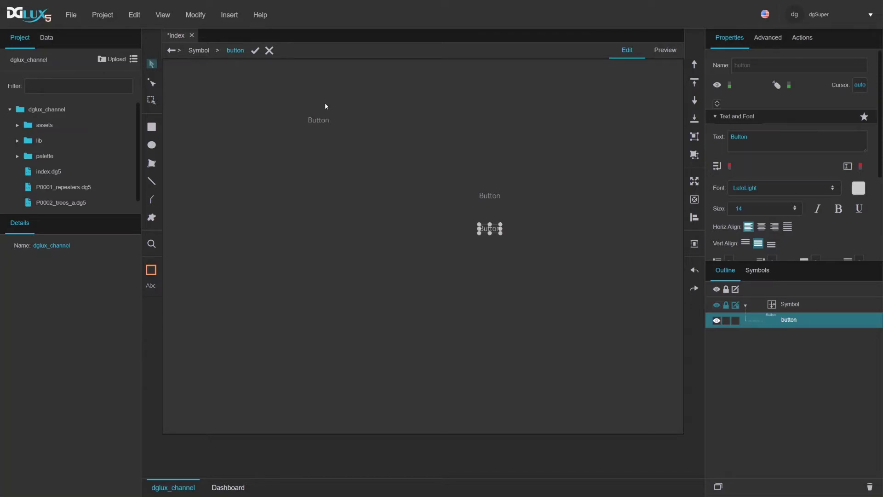
{"action": "left_click", "coordinate": [269, 50]}
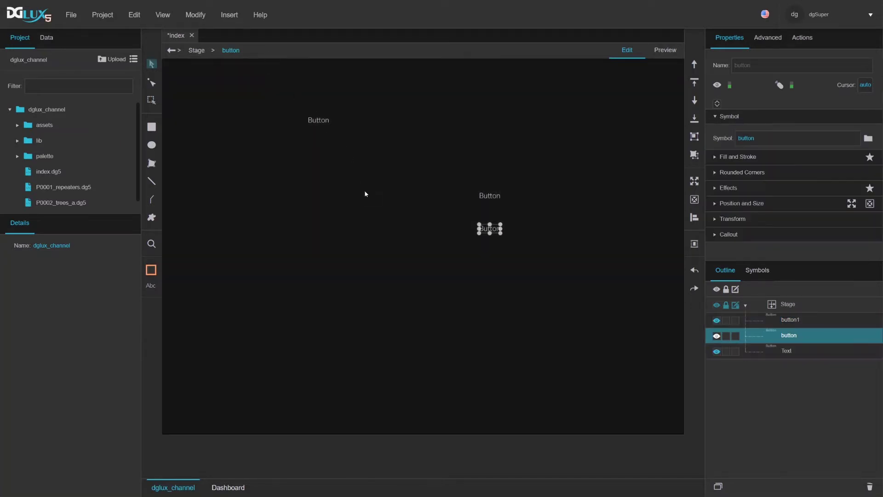
- Insert a group on the stage below the original button and shrink it to a small, wide box
{"action": "left_click", "coordinate": [243, 169]}
{"action": "right_click", "coordinate": [242, 170]}
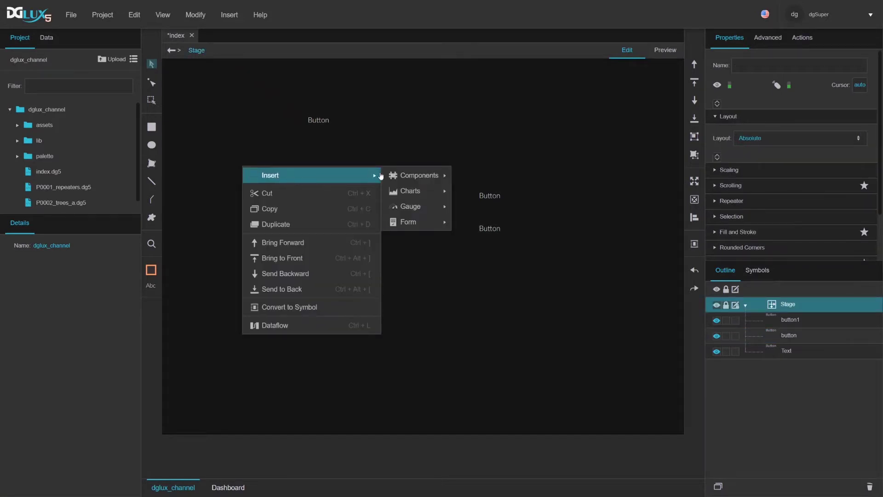
{"action": "mouse_move", "coordinate": [448, 179]}
{"action": "left_click", "coordinate": [480, 208]}
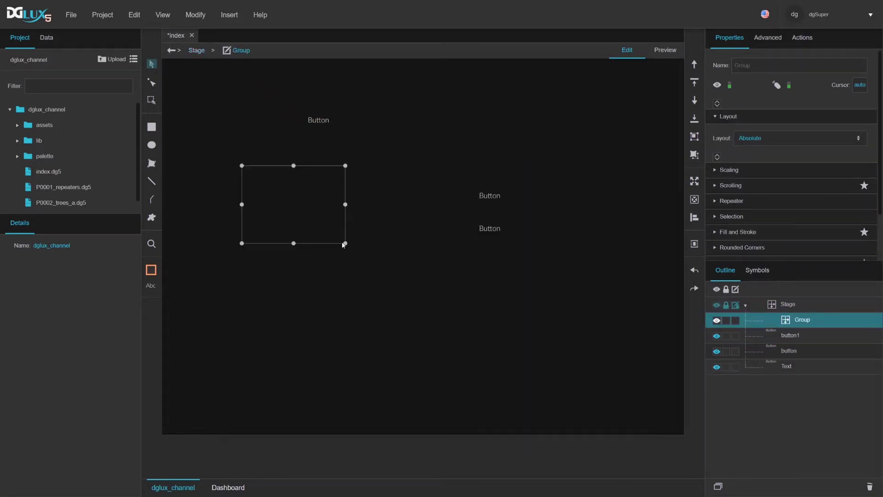
{"action": "left_click_drag", "start_coordinate": [346, 243], "coordinate": [301, 182]}
- Give the group a horizontal layout with centered vertical alignment and left and right padding of 5
{"action": "left_click", "coordinate": [745, 137]}
{"action": "left_click", "coordinate": [755, 163]}
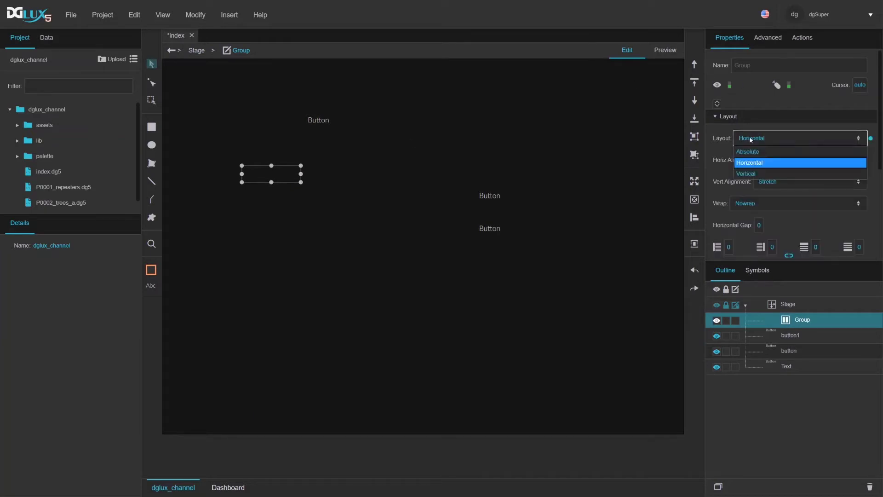
{"action": "left_click", "coordinate": [763, 181]}
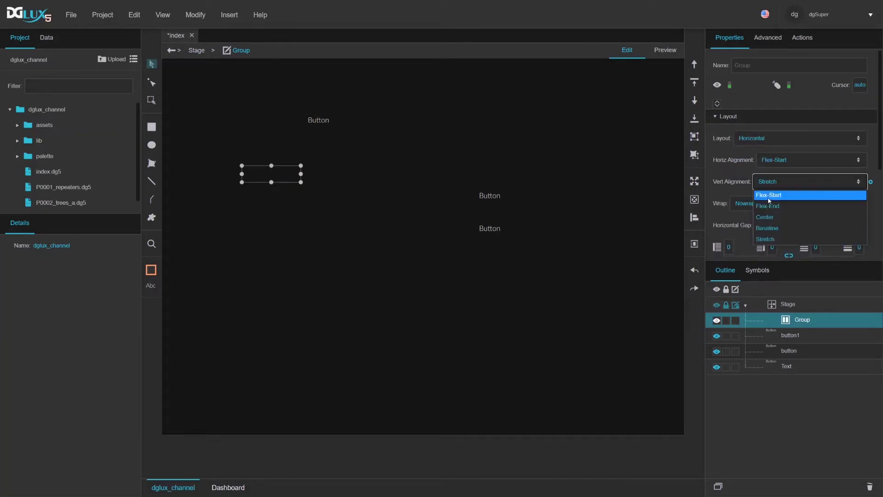
{"action": "left_click", "coordinate": [770, 218]}
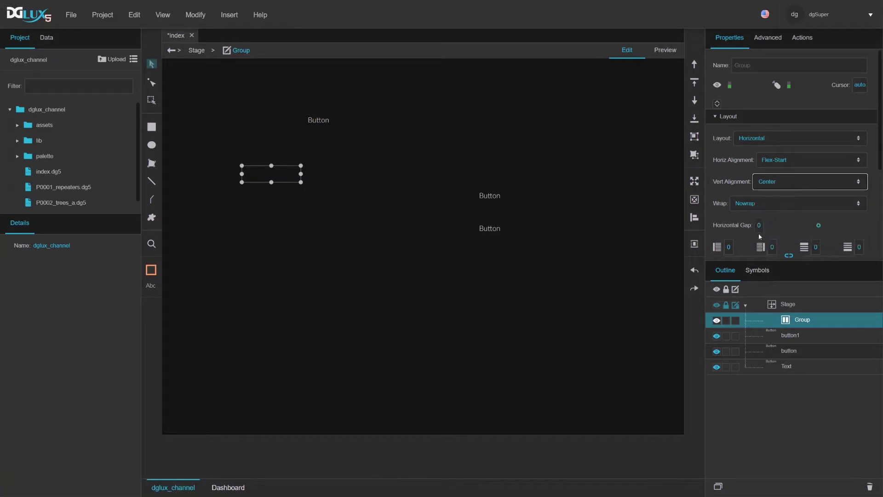
{"action": "left_click", "coordinate": [729, 247]}
{"action": "type", "text": "5"}
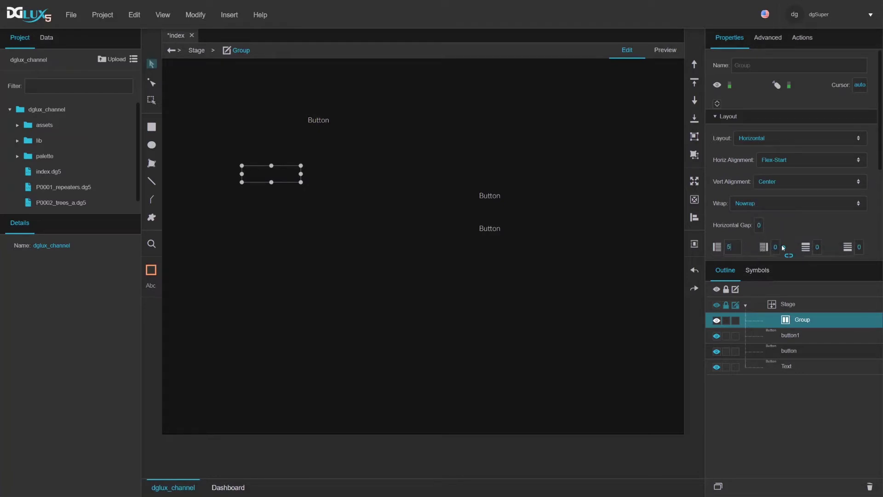
{"action": "left_click", "coordinate": [776, 246]}
{"action": "type", "text": "5"}
{"action": "scroll", "coordinate": [796, 228], "scroll_direction": "down", "scroll_amount": 2}
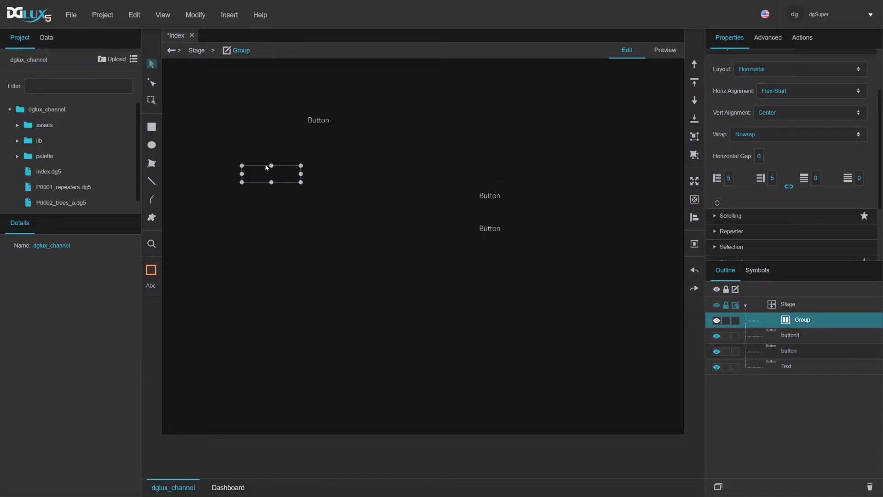
- Delete all three button instances from the stage, keeping only the group
{"action": "left_click", "coordinate": [493, 199]}
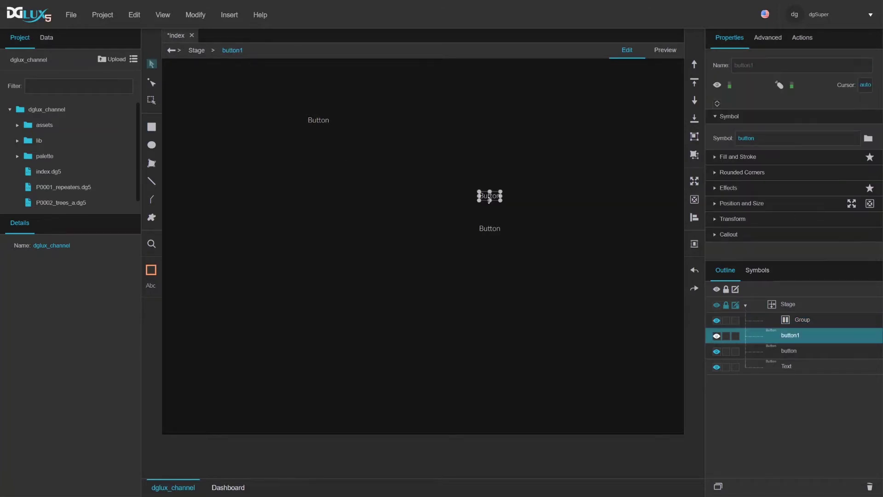
{"action": "left_click_drag", "start_coordinate": [474, 256], "coordinate": [514, 172]}
{"action": "key", "text": "Delete"}
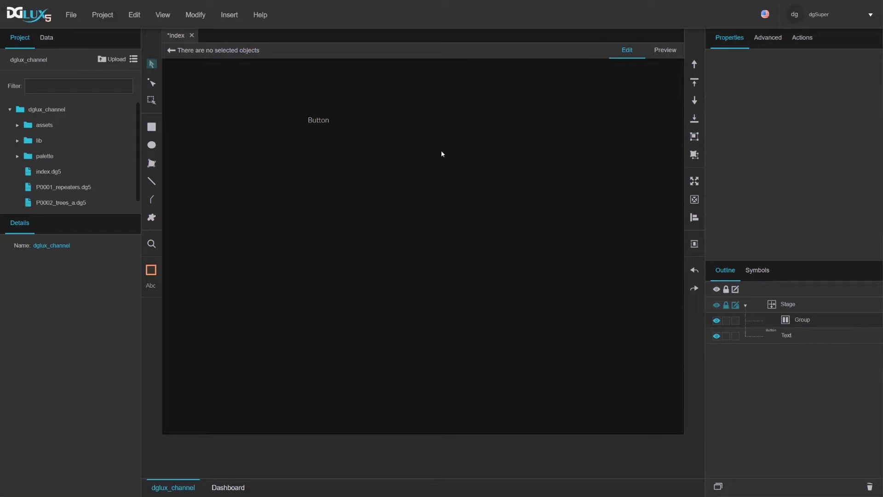
{"action": "left_click", "coordinate": [312, 120]}
{"action": "key", "text": "Delete"}
{"action": "left_click", "coordinate": [252, 210]}
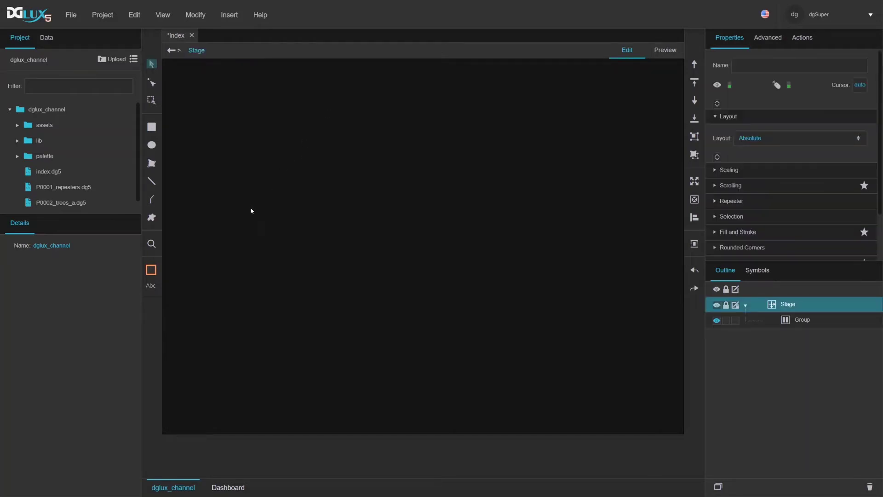
- Insert a text component into the group on the stage and set its text to "Button"
{"action": "left_click", "coordinate": [810, 322]}
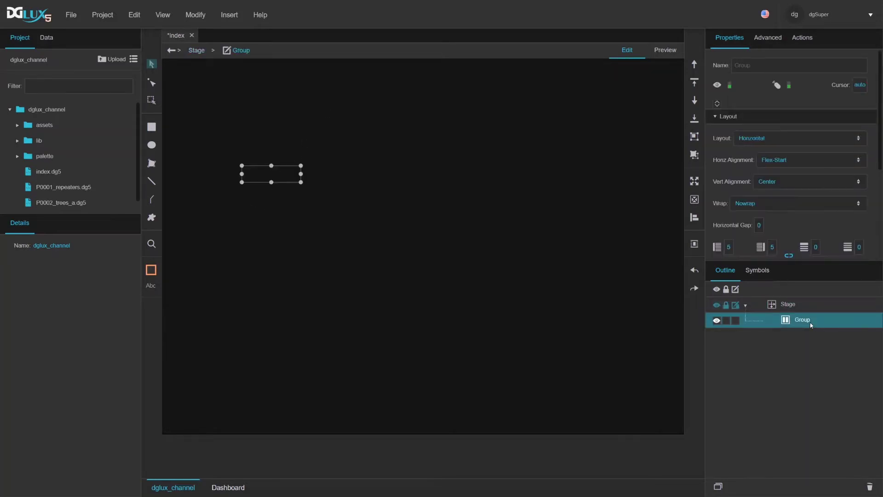
{"action": "right_click", "coordinate": [272, 177]}
{"action": "mouse_move", "coordinate": [355, 186]}
{"action": "mouse_move", "coordinate": [455, 186]}
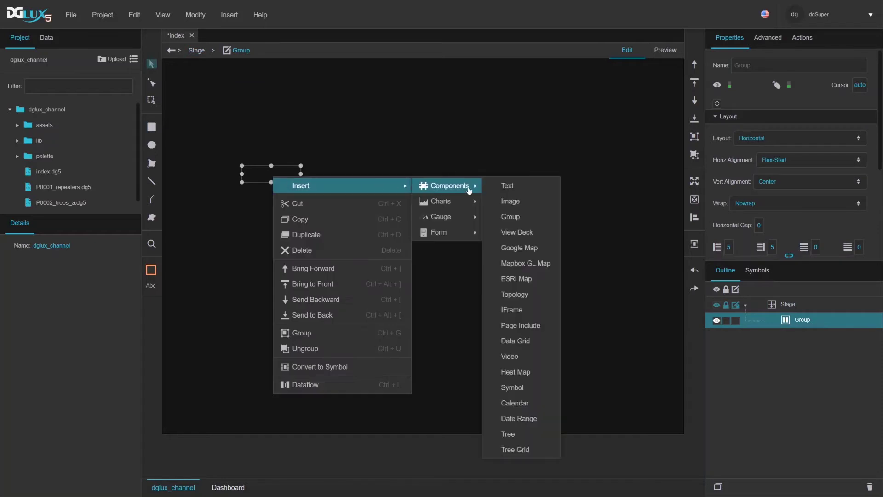
{"action": "left_click", "coordinate": [503, 186]}
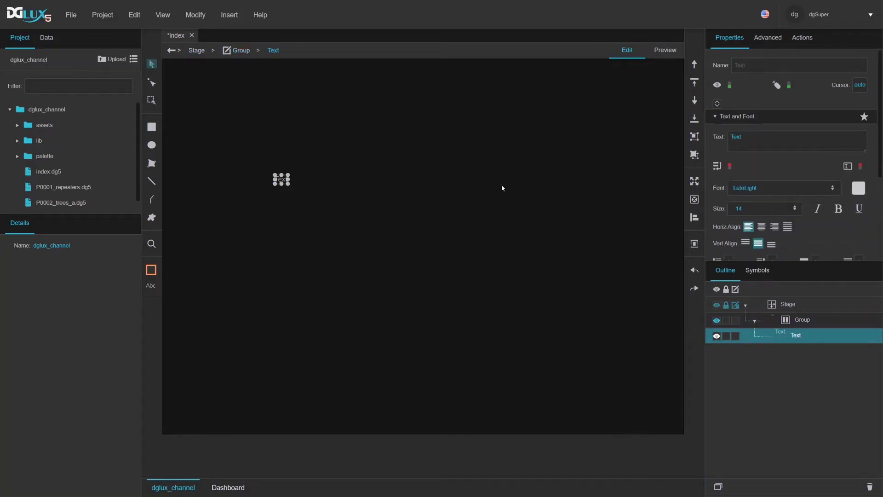
{"action": "double_click", "coordinate": [738, 138]}
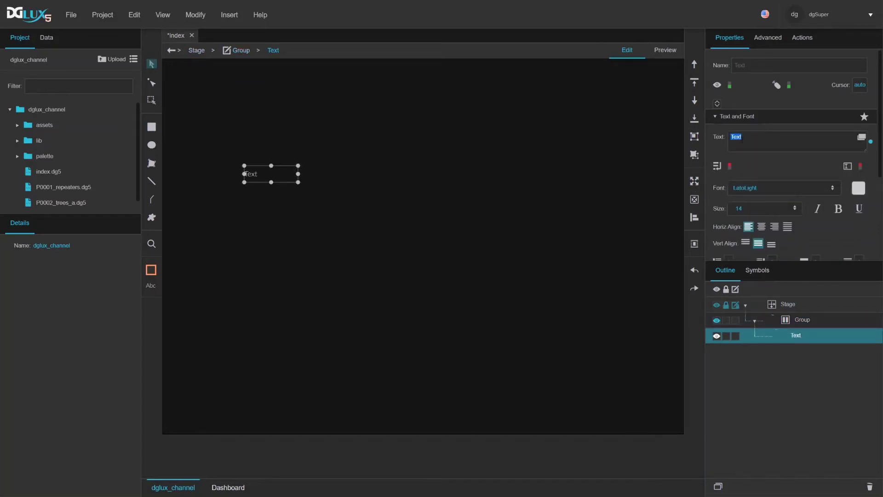
{"action": "type", "text": "Button"}
- Convert the group to a symbol named button_2 and move its instance slightly up and to the right on the stage
{"action": "left_click", "coordinate": [817, 323]}
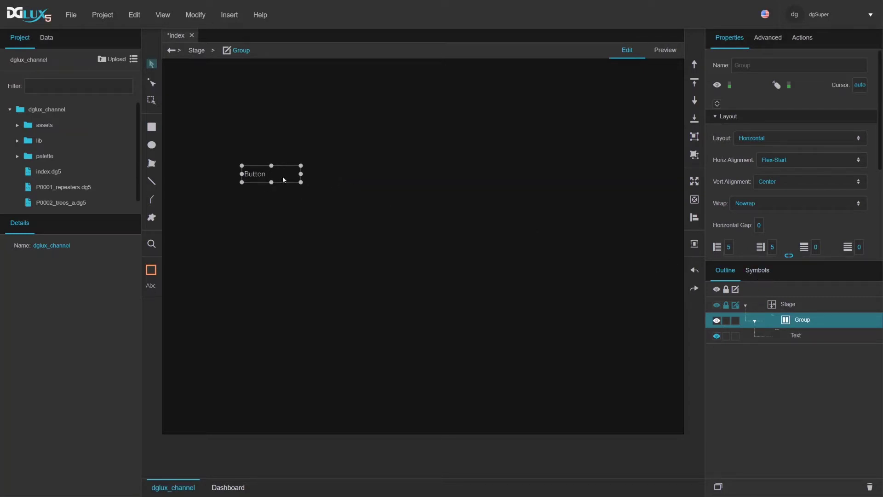
{"action": "right_click", "coordinate": [797, 320]}
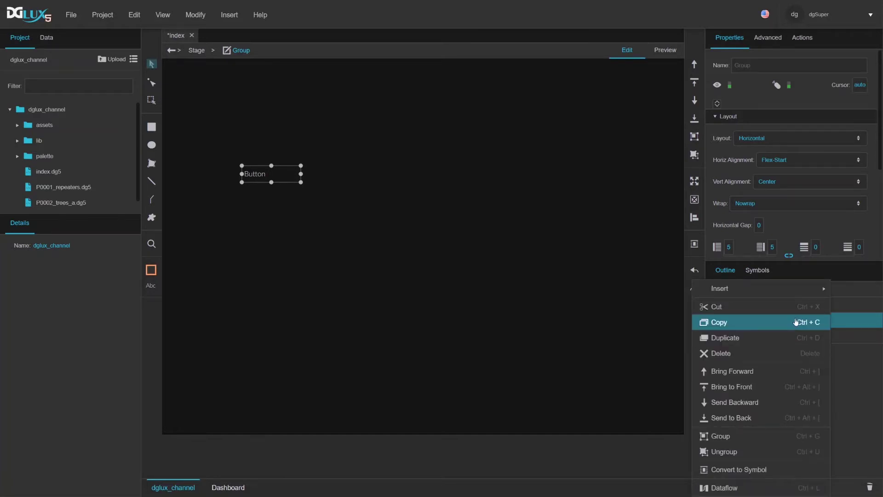
{"action": "left_click", "coordinate": [727, 470]}
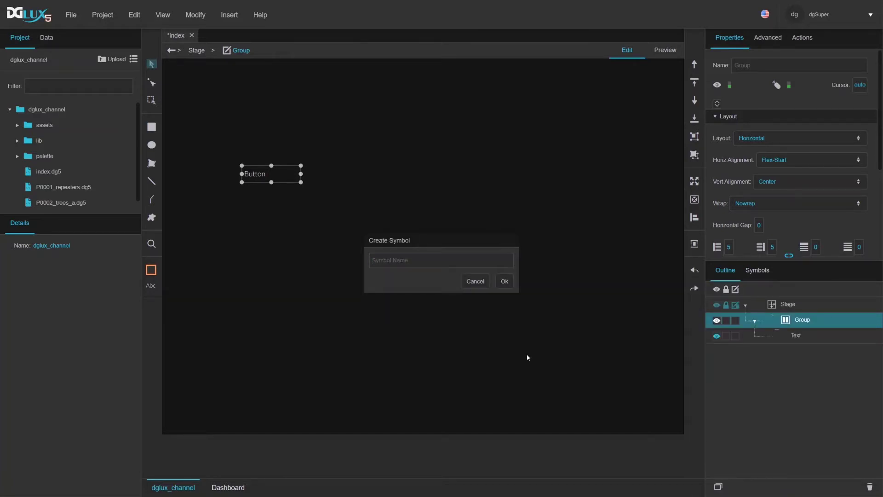
{"action": "type", "text": "button_2"}
{"action": "left_click", "coordinate": [505, 281]}
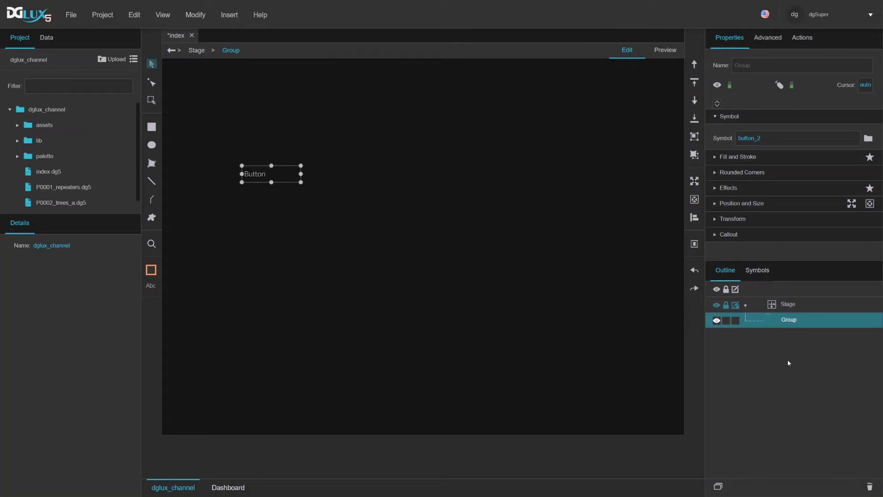
{"action": "left_click_drag", "start_coordinate": [249, 176], "coordinate": [291, 140]}
- Inside the button_2 symbol, draw an ellipse of about 9 by 13 px in the group and reorder it ahead of the text
{"action": "double_click", "coordinate": [290, 140]}
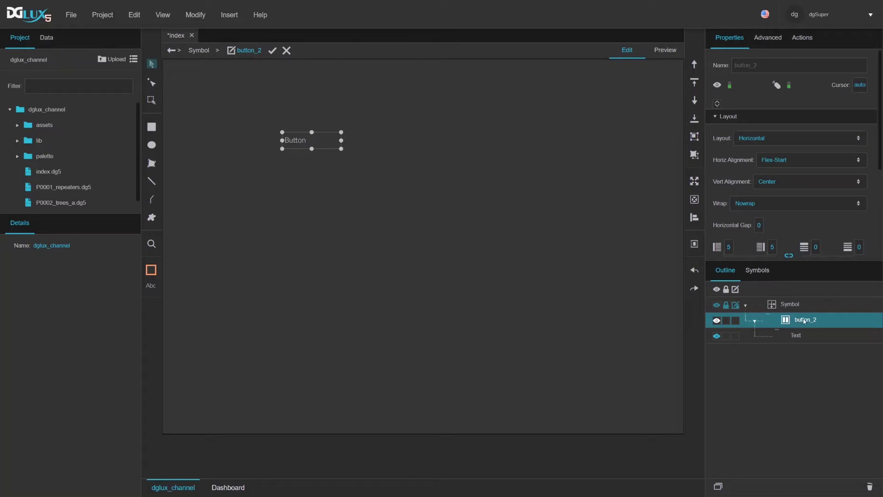
{"action": "left_click", "coordinate": [795, 339]}
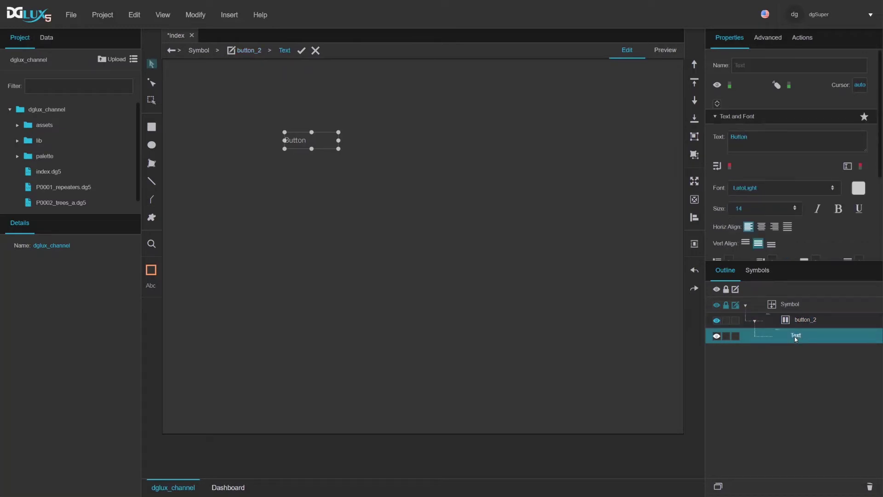
{"action": "left_click", "coordinate": [798, 321]}
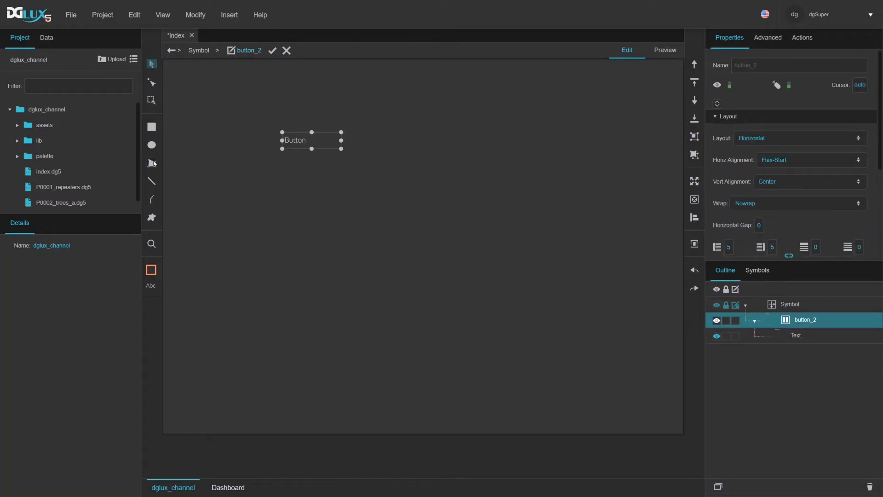
{"action": "left_click", "coordinate": [151, 145]}
{"action": "left_click_drag", "start_coordinate": [332, 135], "coordinate": [340, 145]}
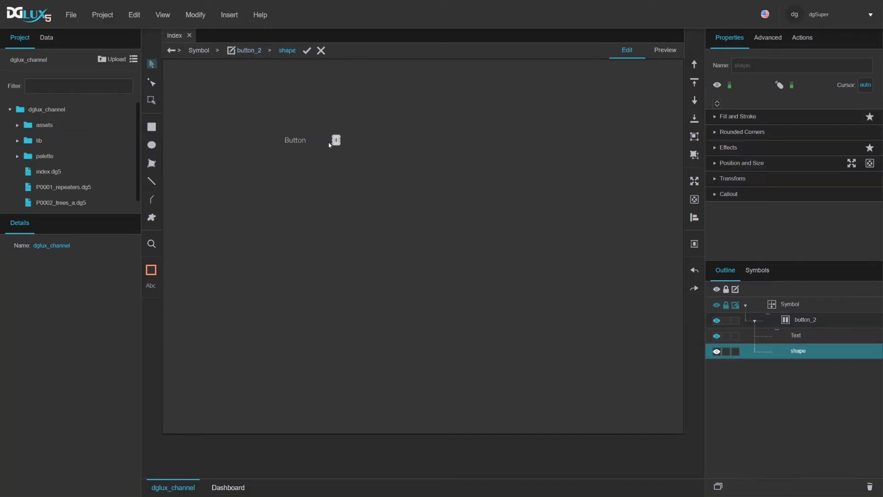
{"action": "left_click", "coordinate": [693, 64]}
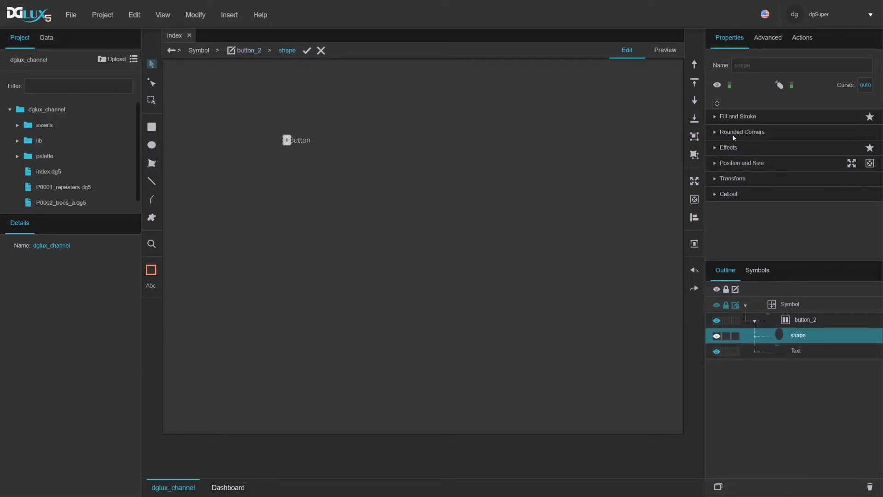
- Fill the ellipse with bright green and set its height to 9 px
{"action": "left_click", "coordinate": [735, 164]}
{"action": "scroll", "coordinate": [760, 189], "scroll_direction": "down", "scroll_amount": 2}
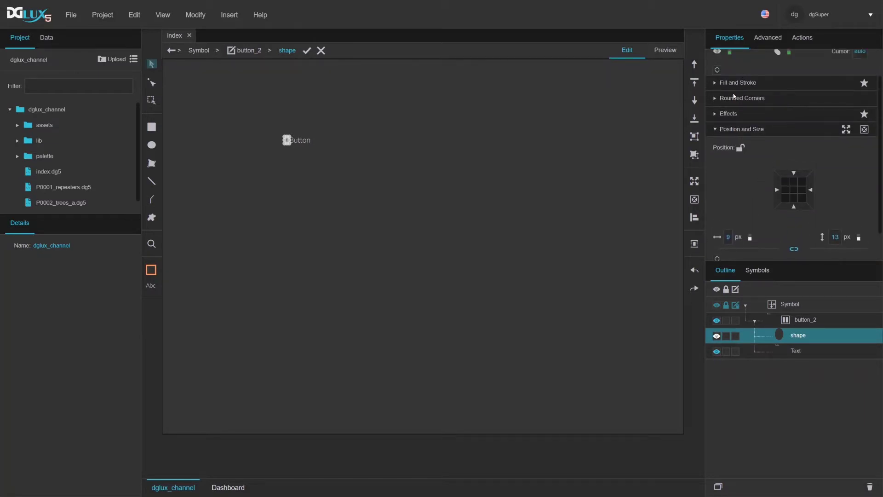
{"action": "left_click", "coordinate": [731, 86]}
{"action": "left_click", "coordinate": [756, 108]}
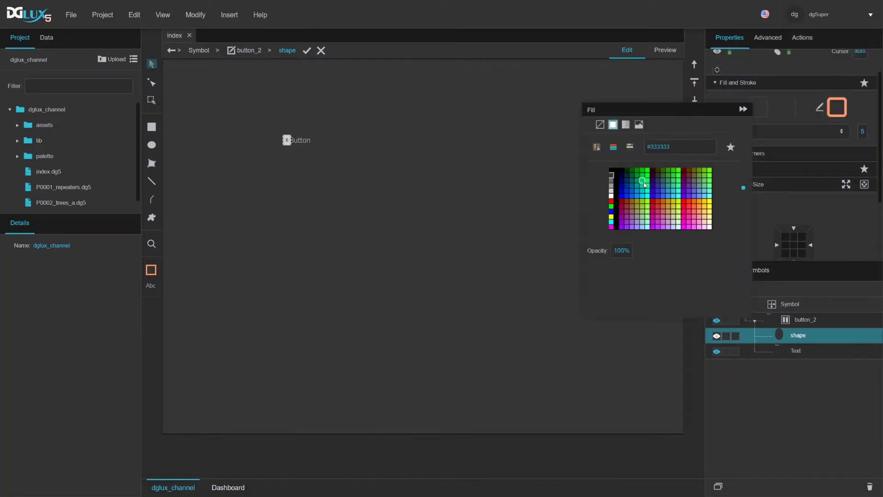
{"action": "left_click", "coordinate": [647, 171]}
{"action": "left_click", "coordinate": [742, 109]}
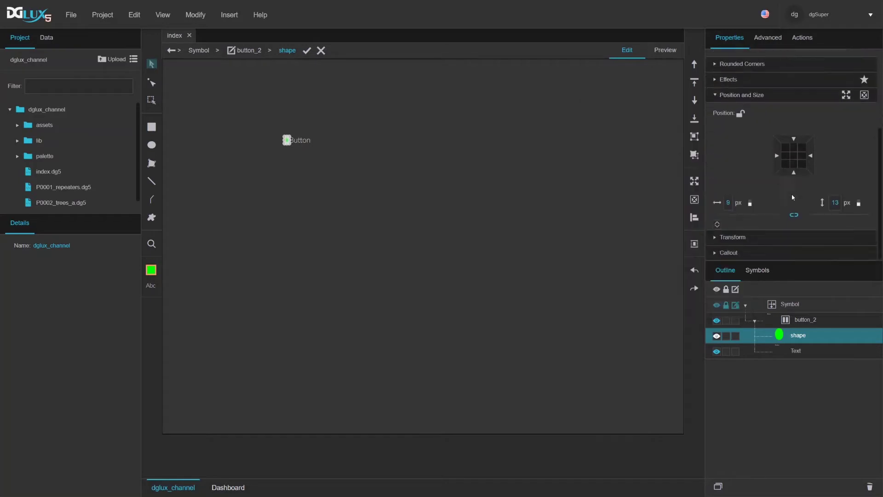
{"action": "left_click", "coordinate": [832, 202]}
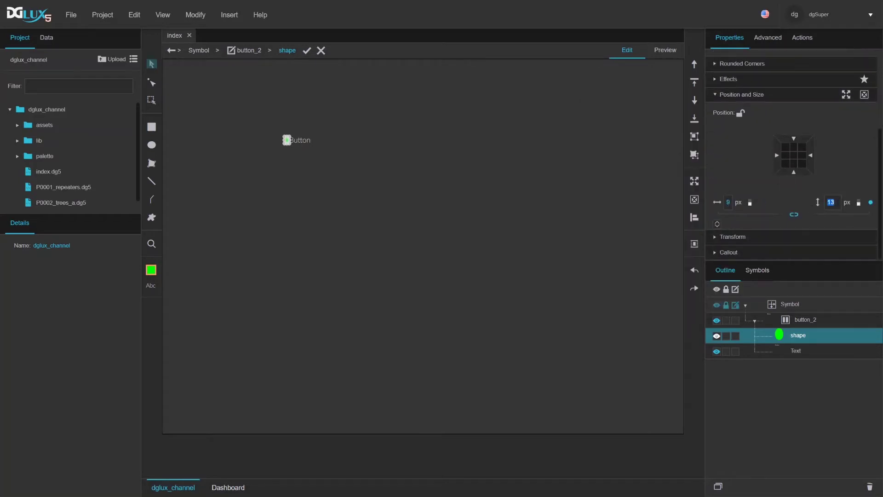
{"action": "type", "text": "9"}
{"action": "key", "text": "Return"}
- Set the button_2 group's horizontal gap to 10 and apply the symbol changes
{"action": "left_click", "coordinate": [802, 319]}
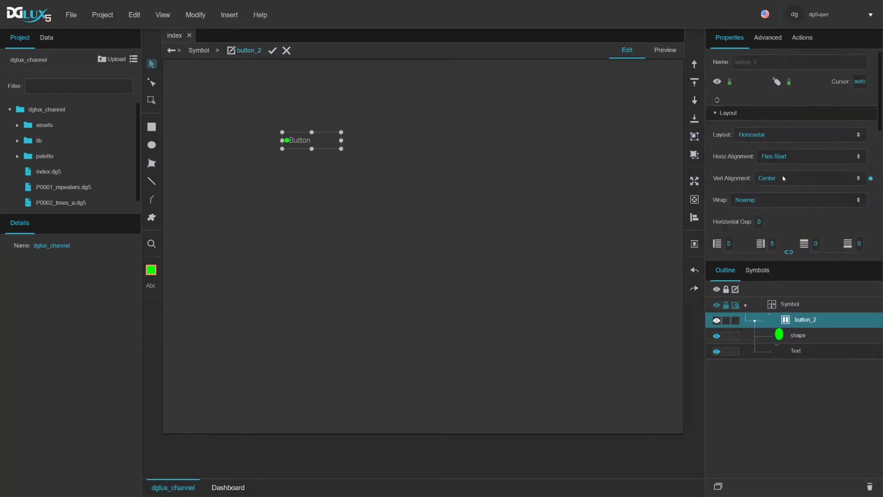
{"action": "left_click", "coordinate": [759, 224]}
{"action": "type", "text": "1"}
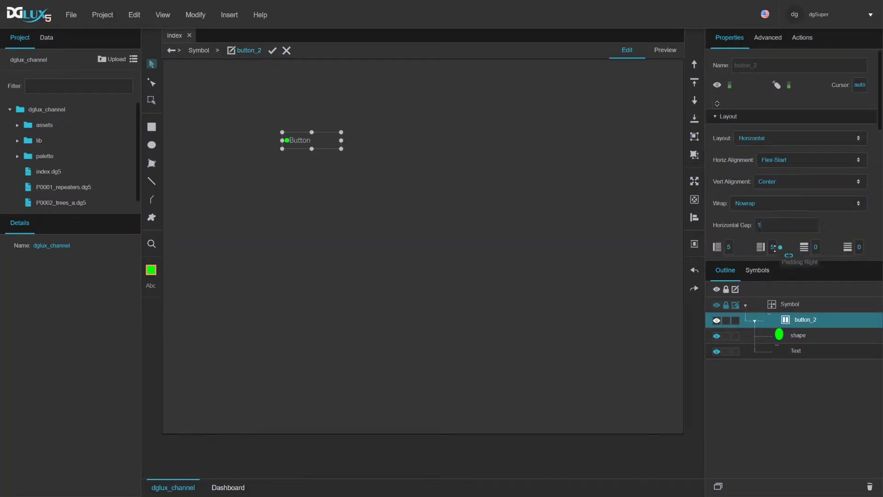
{"action": "type", "text": "0"}
{"action": "key", "text": "Return"}
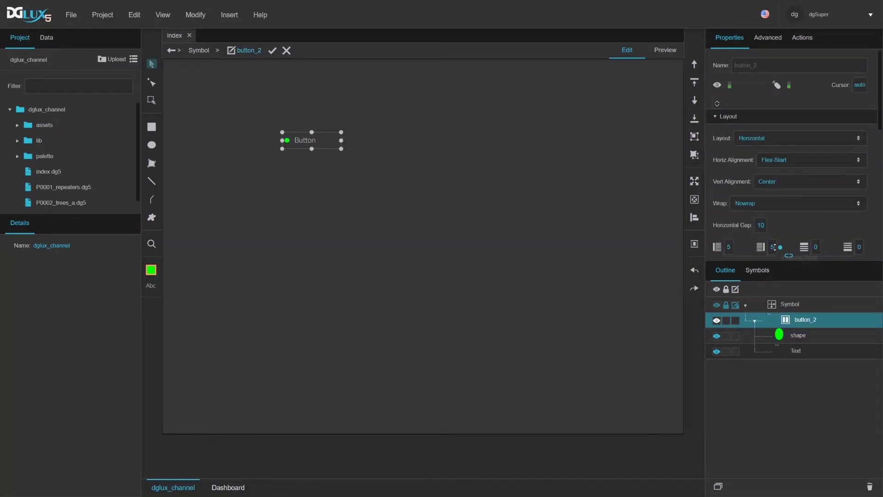
{"action": "left_click", "coordinate": [273, 50]}
- Place a second instance of button_2 from the symbol library on the stage and position it just below the first
{"action": "left_click", "coordinate": [760, 276]}
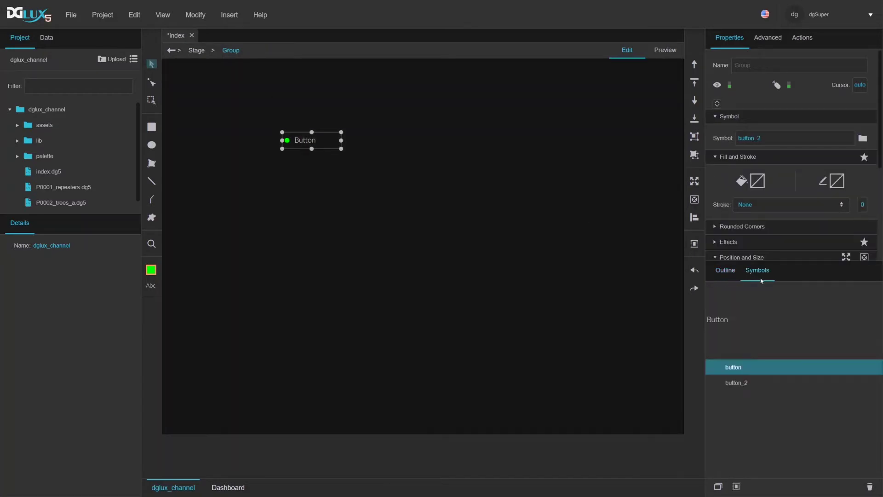
{"action": "left_click_drag", "start_coordinate": [739, 383], "coordinate": [298, 165]}
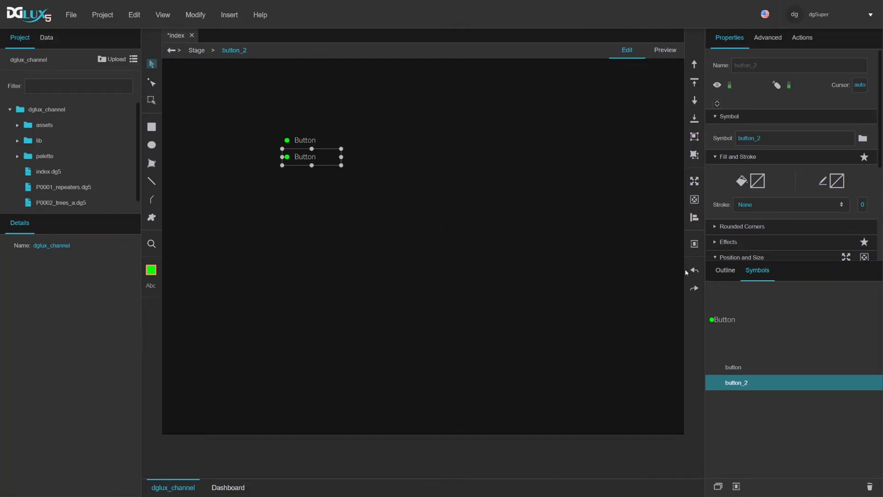
{"action": "left_click", "coordinate": [723, 271]}
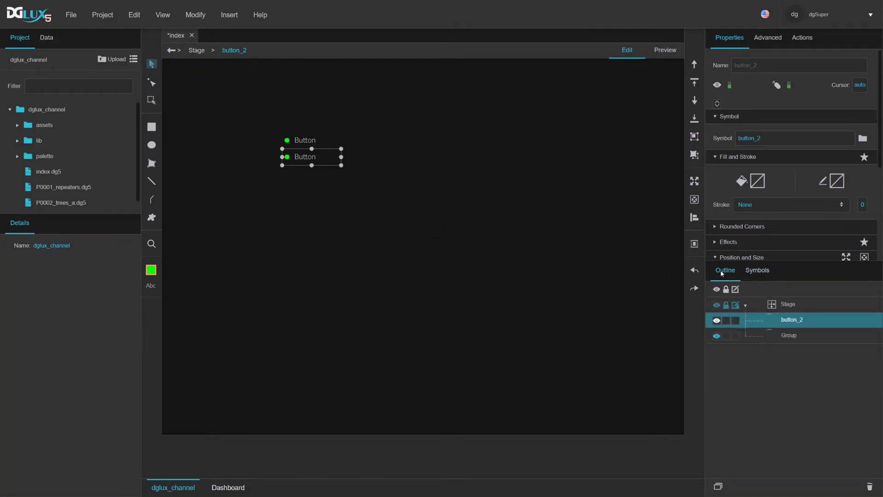
{"action": "left_click_drag", "start_coordinate": [299, 157], "coordinate": [298, 194]}
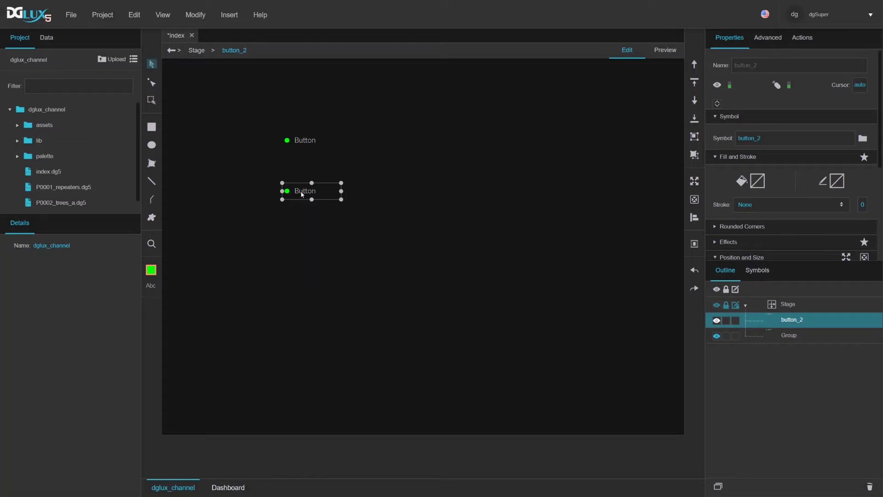
{"action": "left_click_drag", "start_coordinate": [303, 195], "coordinate": [302, 169]}
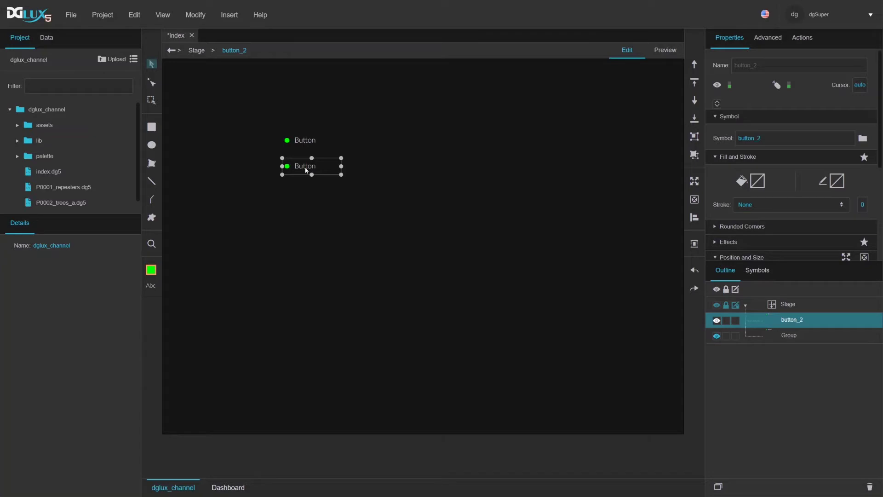
- Examine editing button_2 in place from its stage instance and in a separate window from the symbol library, closing both without changes
{"action": "double_click", "coordinate": [305, 170]}
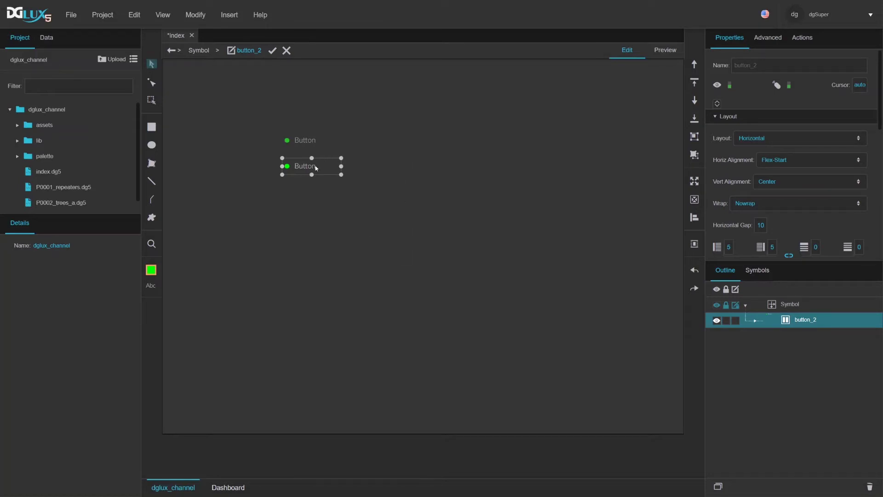
{"action": "left_click", "coordinate": [287, 51]}
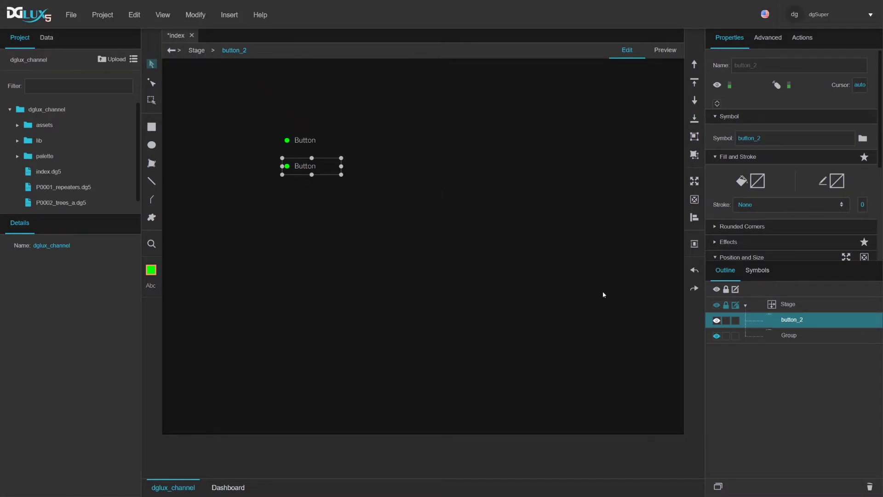
{"action": "left_click", "coordinate": [754, 272]}
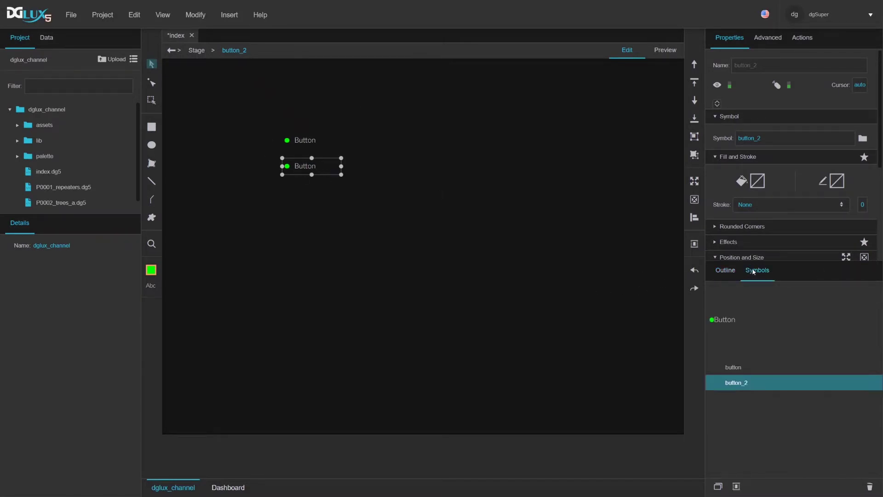
{"action": "right_click", "coordinate": [738, 384]}
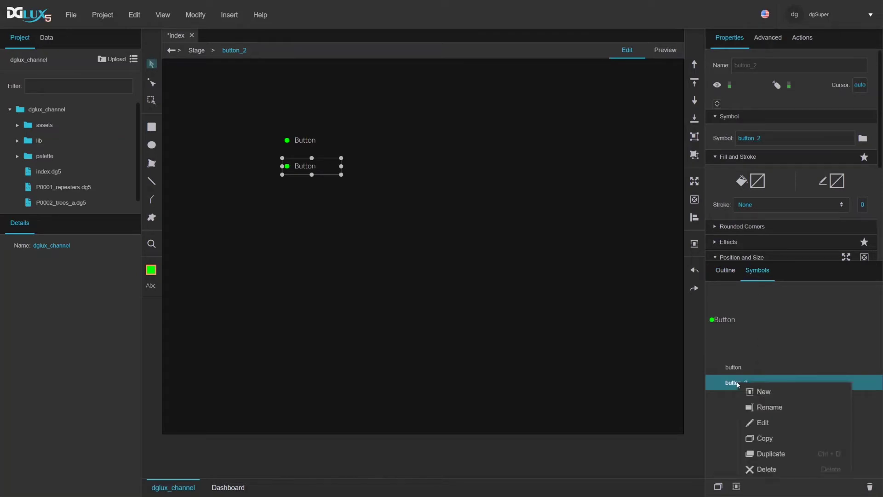
{"action": "left_click", "coordinate": [768, 424]}
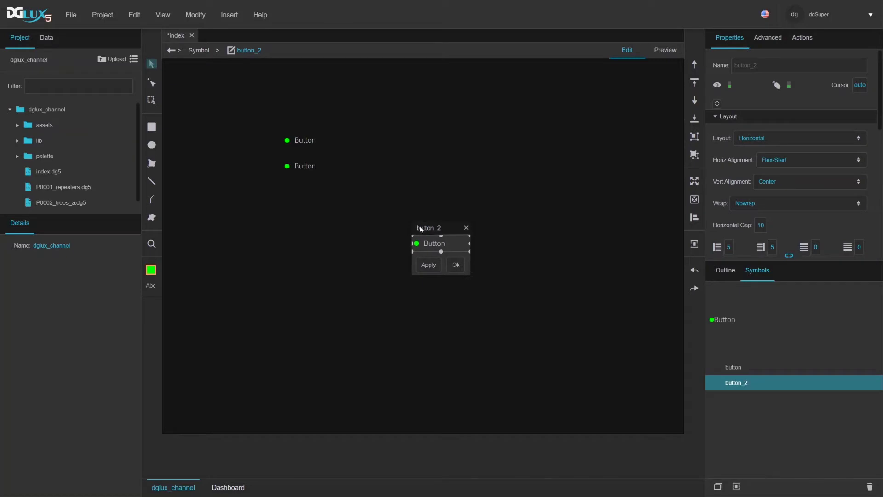
{"action": "left_click_drag", "start_coordinate": [422, 235], "coordinate": [375, 145]}
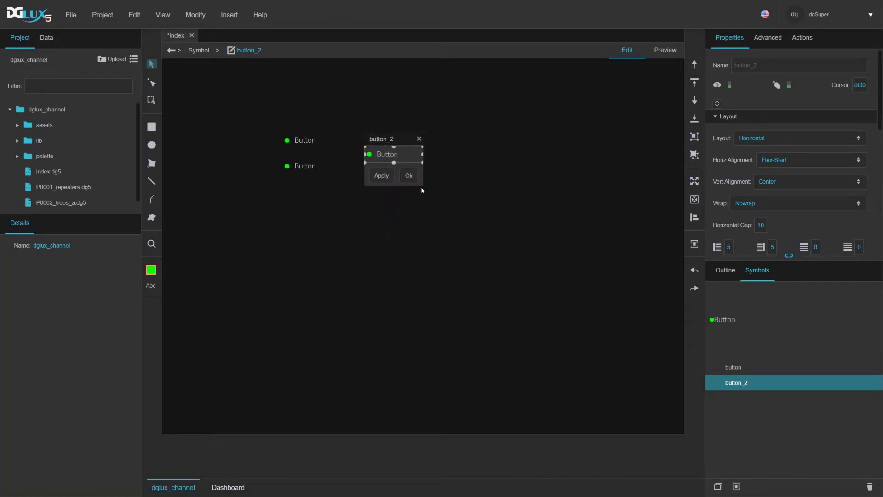
{"action": "left_click_drag", "start_coordinate": [381, 141], "coordinate": [430, 158]}
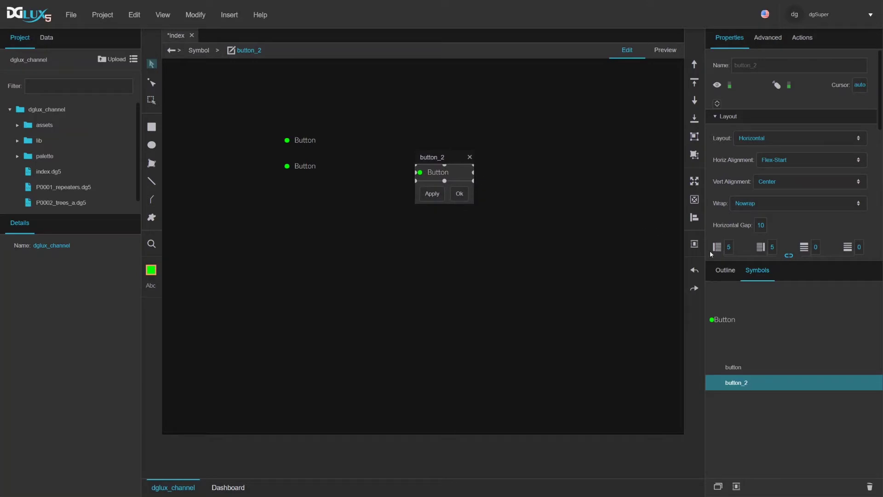
{"action": "left_click", "coordinate": [726, 272]}
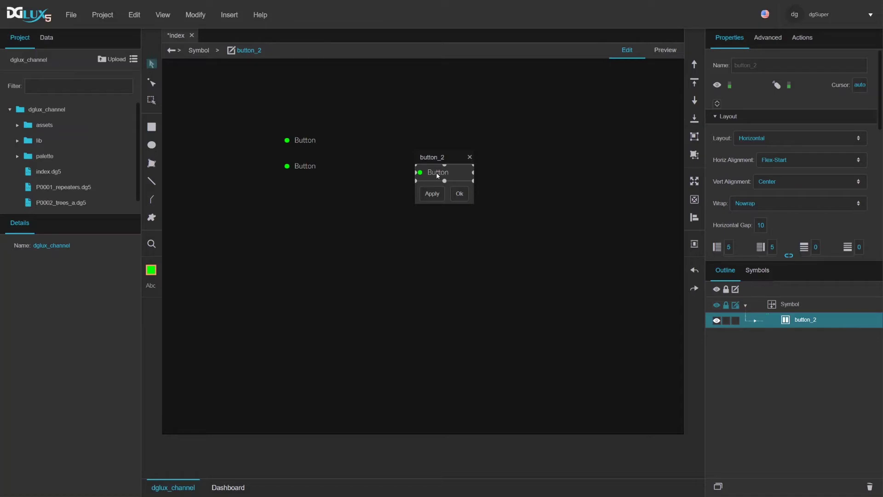
{"action": "left_click", "coordinate": [470, 157]}
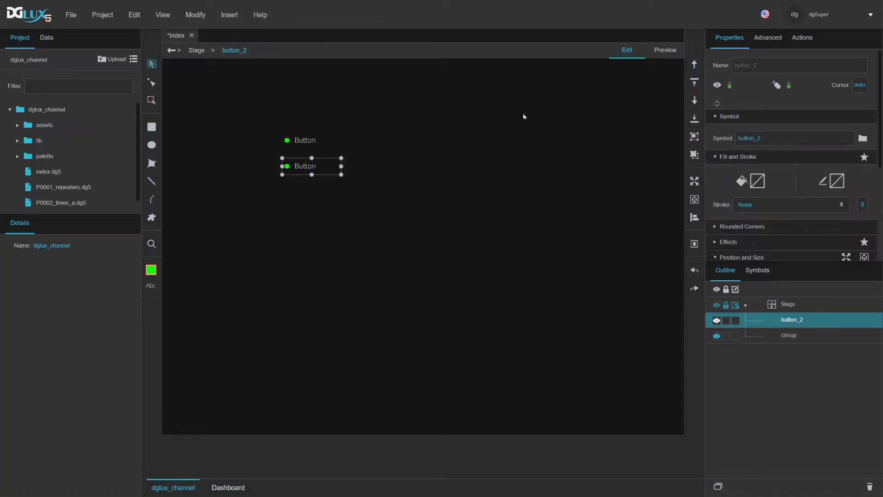
- Open the lower button_2 instance for symbol editing, show its symbol parameters and add a string parameter named label
{"action": "double_click", "coordinate": [299, 173]}
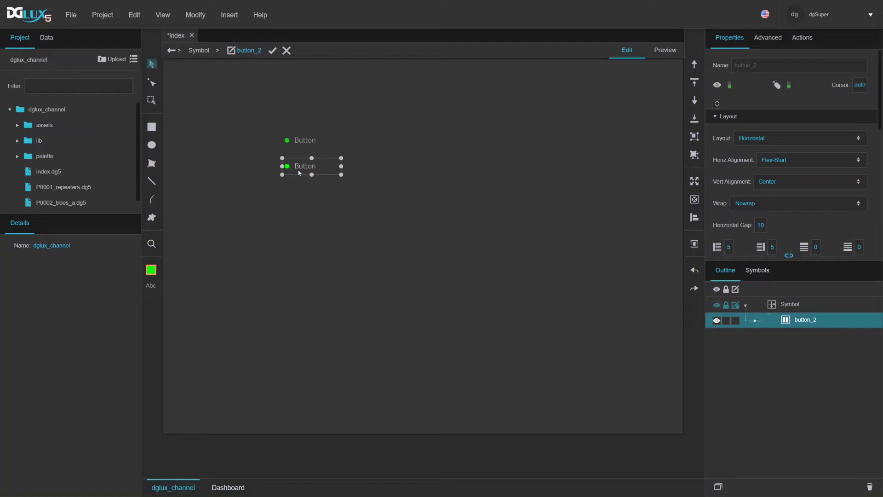
{"action": "left_click", "coordinate": [197, 17]}
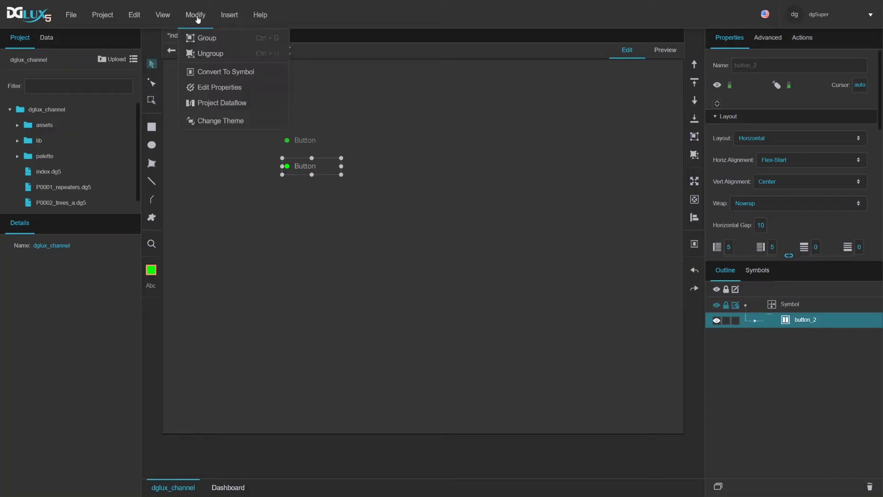
{"action": "left_click", "coordinate": [213, 88]}
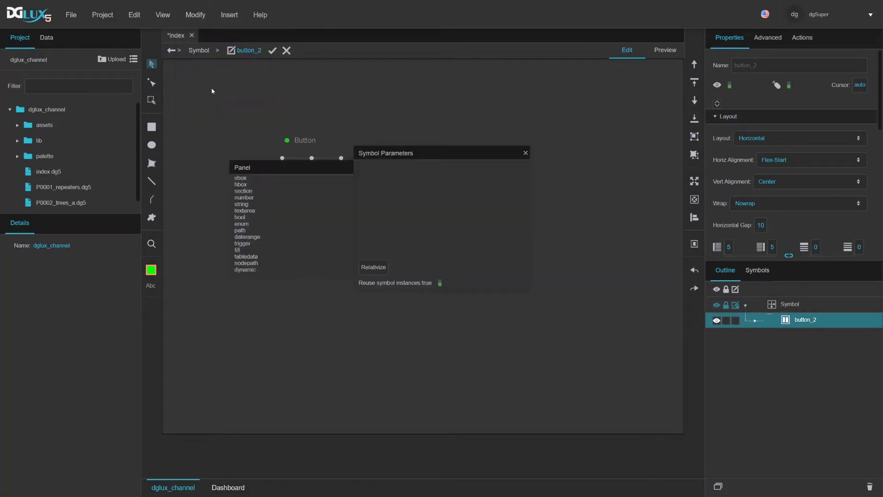
{"action": "left_click_drag", "start_coordinate": [382, 143], "coordinate": [450, 209]}
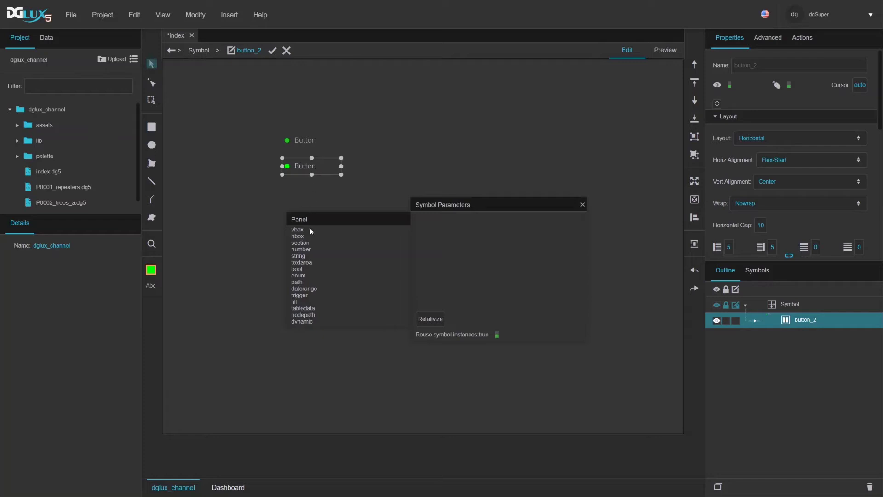
{"action": "left_click_drag", "start_coordinate": [304, 256], "coordinate": [432, 228]}
{"action": "double_click", "coordinate": [425, 222]}
{"action": "type", "text": "label"}
- Add a fill parameter named dot_color and, between it and label, a bool parameter named show_dot
{"action": "left_click_drag", "start_coordinate": [294, 302], "coordinate": [423, 242]}
{"action": "double_click", "coordinate": [421, 242]}
{"action": "type", "text": "dot_color"}
{"action": "left_click_drag", "start_coordinate": [295, 274], "coordinate": [423, 236]}
{"action": "double_click", "coordinate": [423, 244]}
{"action": "type", "text": "show_dot"}
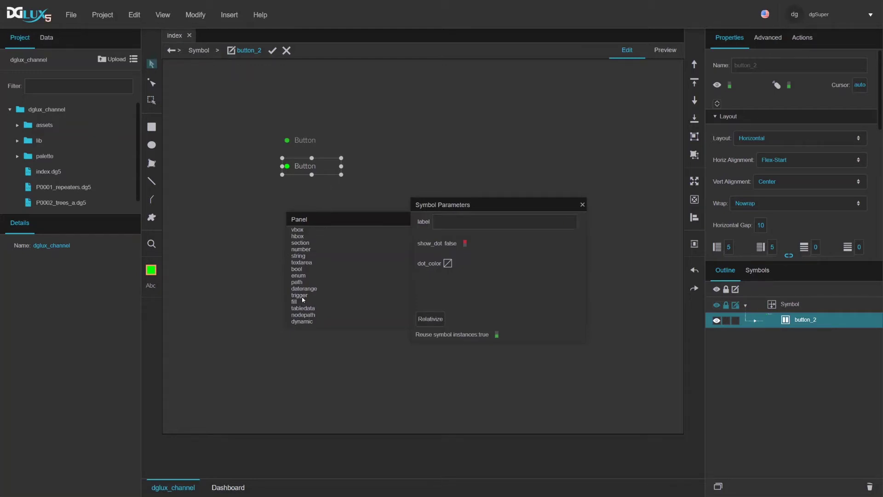
- Add a trigger parameter named dot_click below dot_color in the symbol parameters
{"action": "left_click_drag", "start_coordinate": [302, 298], "coordinate": [428, 285]}
{"action": "double_click", "coordinate": [430, 283]}
{"action": "type", "text": "dot_click"}
- Set the cursor of the dot shape inside button_2 to the pointing hand
{"action": "left_click", "coordinate": [755, 322]}
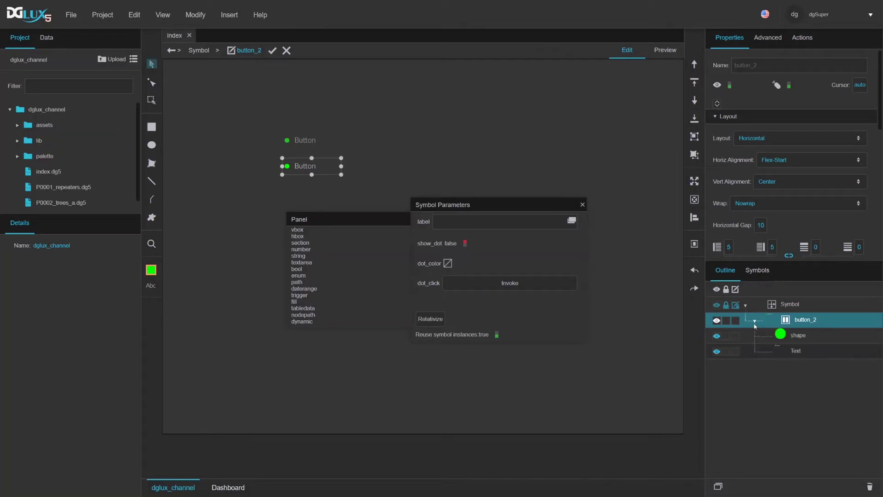
{"action": "left_click", "coordinate": [800, 336]}
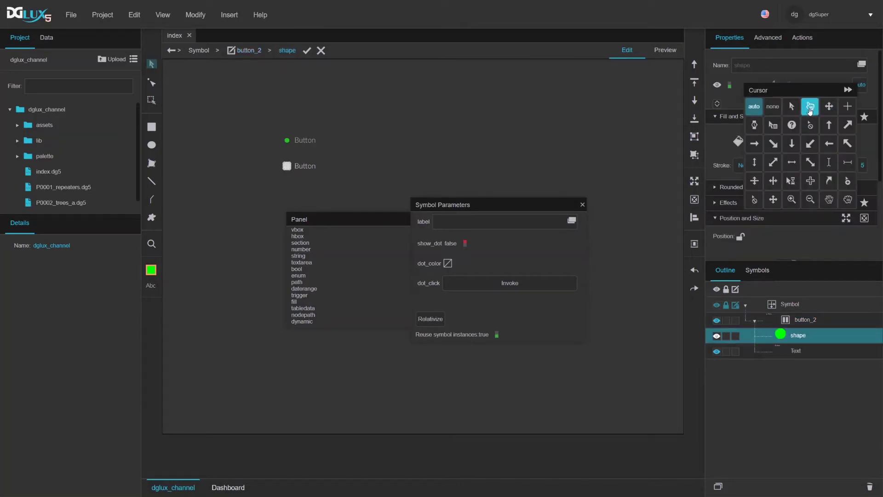
{"action": "left_click", "coordinate": [811, 106]}
- Bind the dot shape's onClick event to the dot_click parameter and mark that parameter as read-only
{"action": "left_click", "coordinate": [801, 38]}
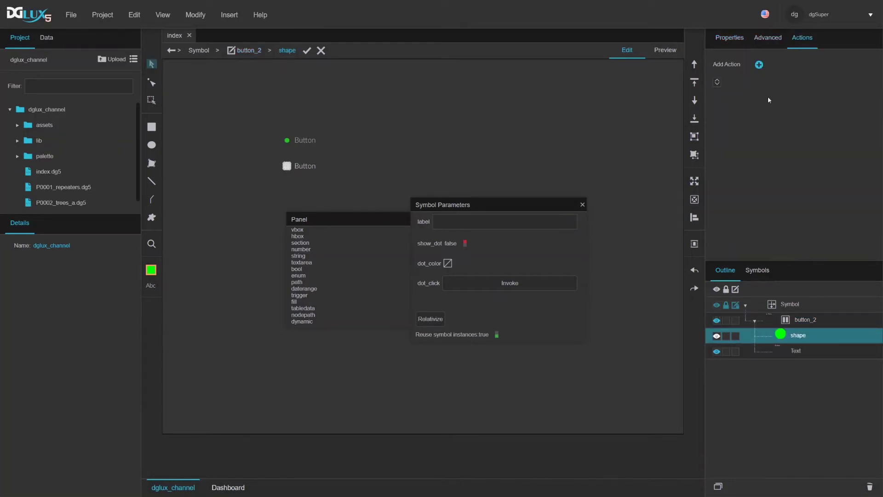
{"action": "left_click", "coordinate": [717, 82]}
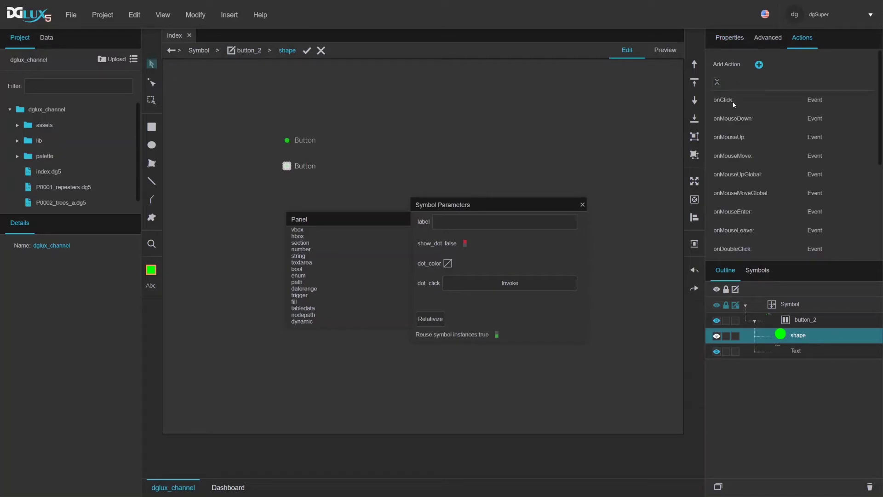
{"action": "left_click_drag", "start_coordinate": [870, 100], "coordinate": [468, 282]}
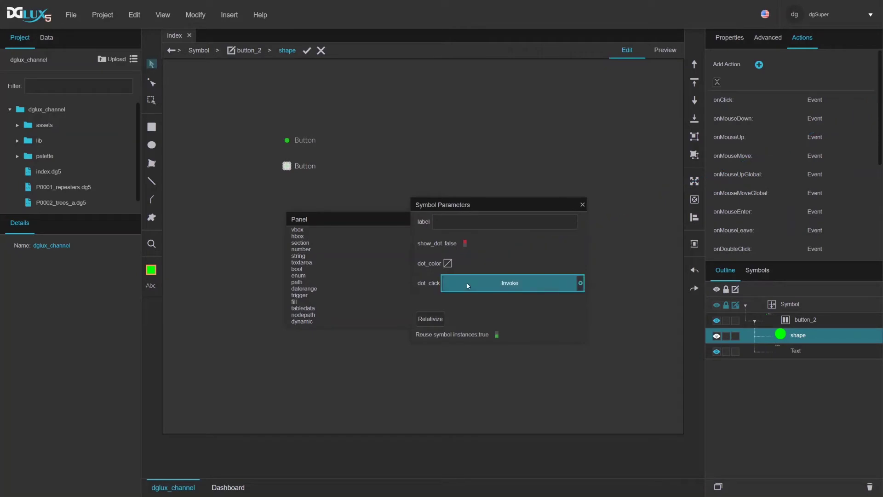
{"action": "right_click", "coordinate": [440, 291]}
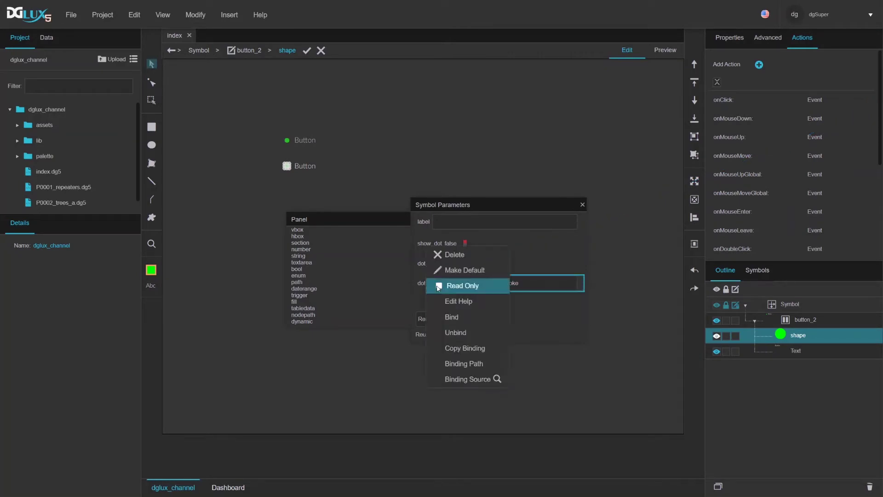
{"action": "left_click", "coordinate": [439, 286]}
{"action": "left_click", "coordinate": [418, 285]}
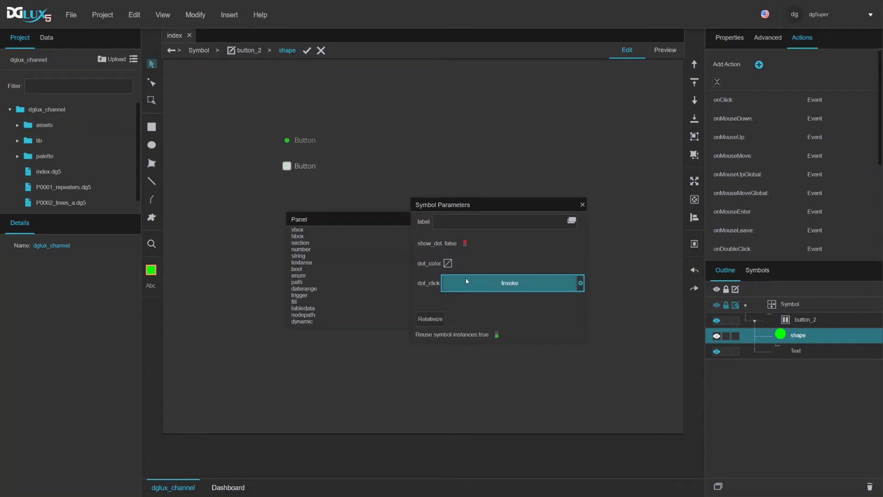
- Bind the label parameter to the Text property of the symbol's Text element
{"action": "left_click", "coordinate": [730, 37]}
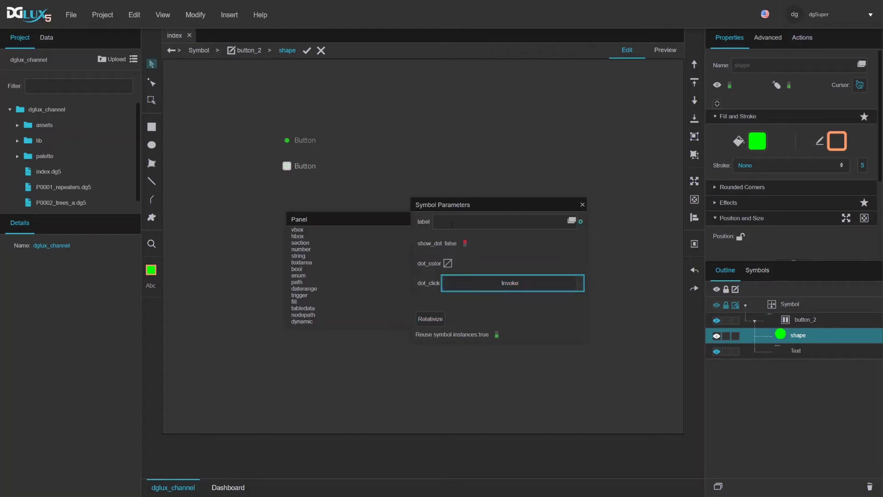
{"action": "left_click", "coordinate": [788, 352]}
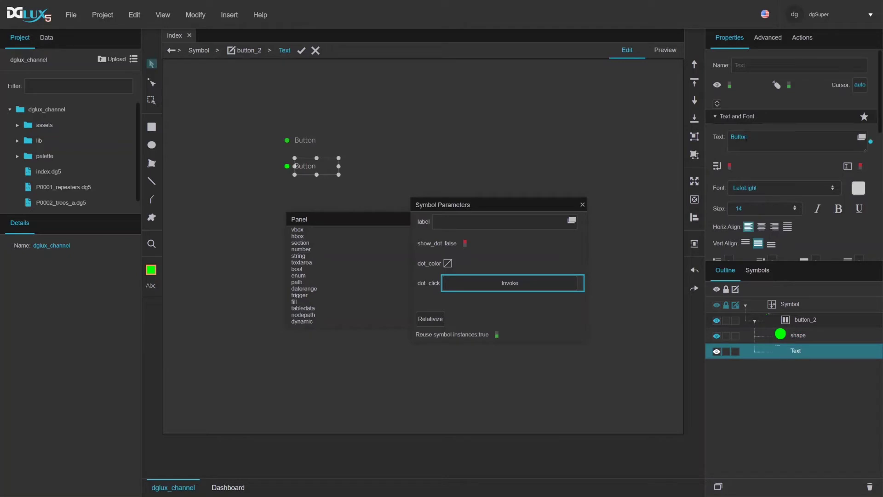
{"action": "left_click_drag", "start_coordinate": [581, 222], "coordinate": [766, 141]}
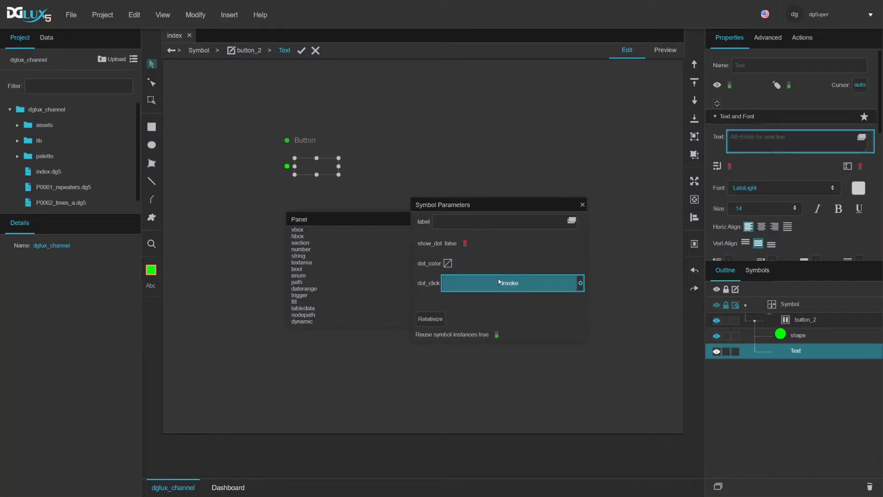
- Bind dot_color to the dot shape's fill and show_dot to its Display property, and apply the symbol changes
{"action": "left_click", "coordinate": [791, 336]}
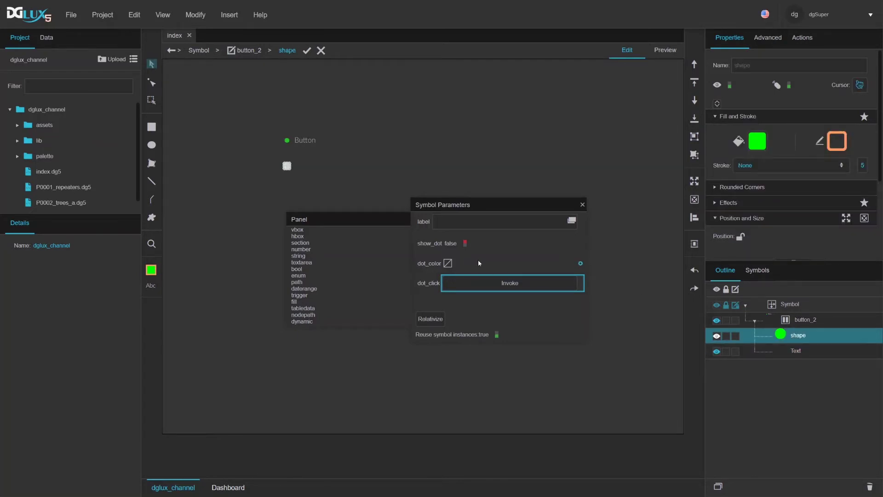
{"action": "left_click_drag", "start_coordinate": [581, 263], "coordinate": [757, 147]}
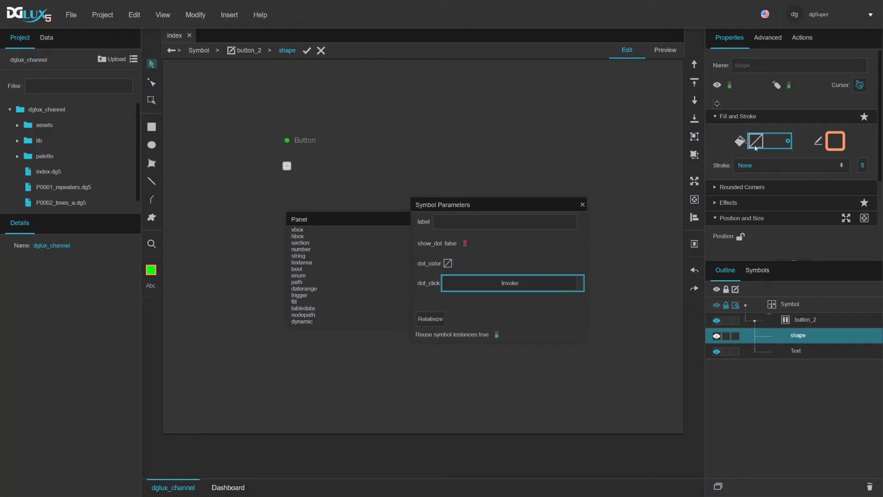
{"action": "left_click", "coordinate": [717, 104]}
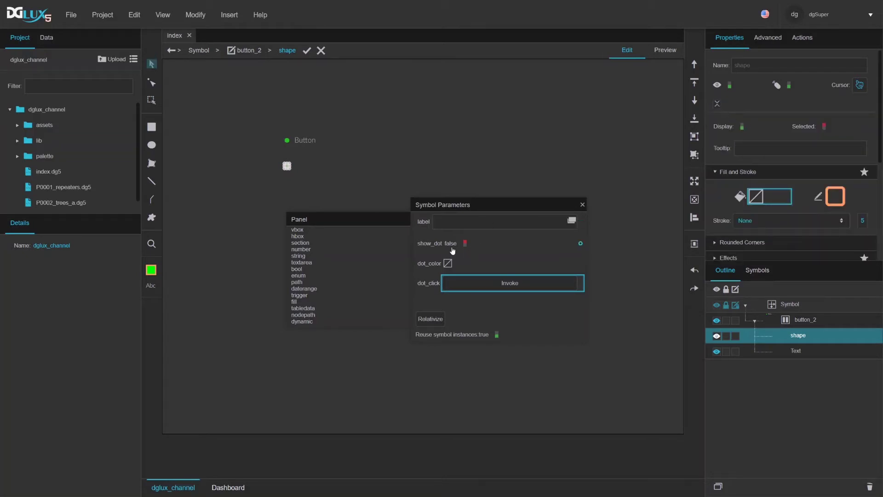
{"action": "left_click_drag", "start_coordinate": [581, 243], "coordinate": [734, 126]}
{"action": "left_click", "coordinate": [307, 51]}
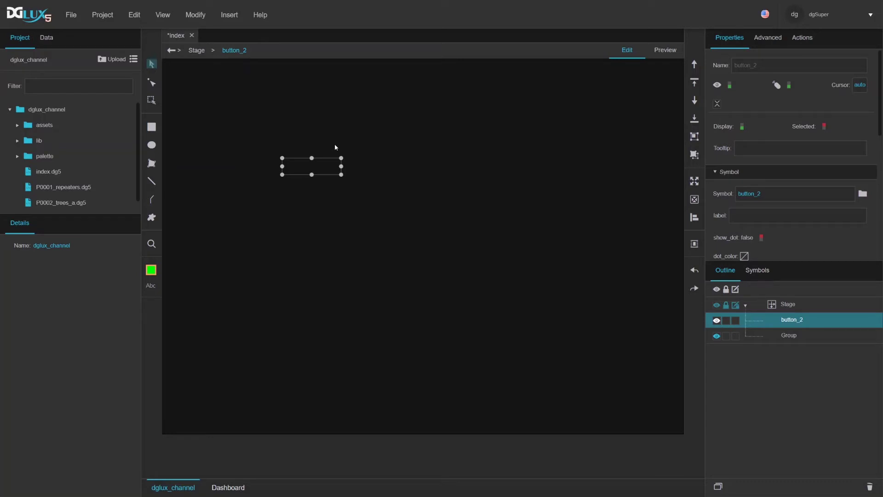
- Move the selected button_2 instance to the upper-left corner of the stage and deselect it
{"action": "left_click_drag", "start_coordinate": [317, 167], "coordinate": [227, 96]}
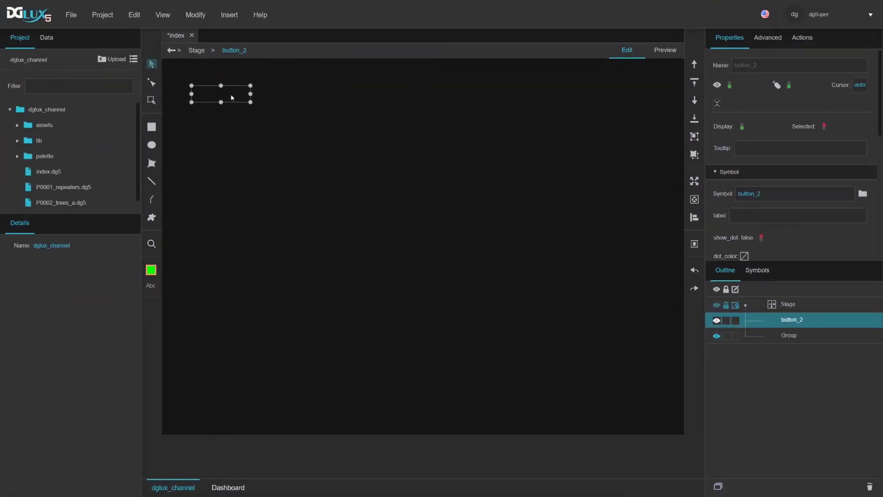
{"action": "mouse_move", "coordinate": [231, 97]}
{"action": "left_mouse_down"}
{"action": "mouse_move", "coordinate": [250, 97]}
{"action": "mouse_move", "coordinate": [223, 90]}
{"action": "left_mouse_up"}
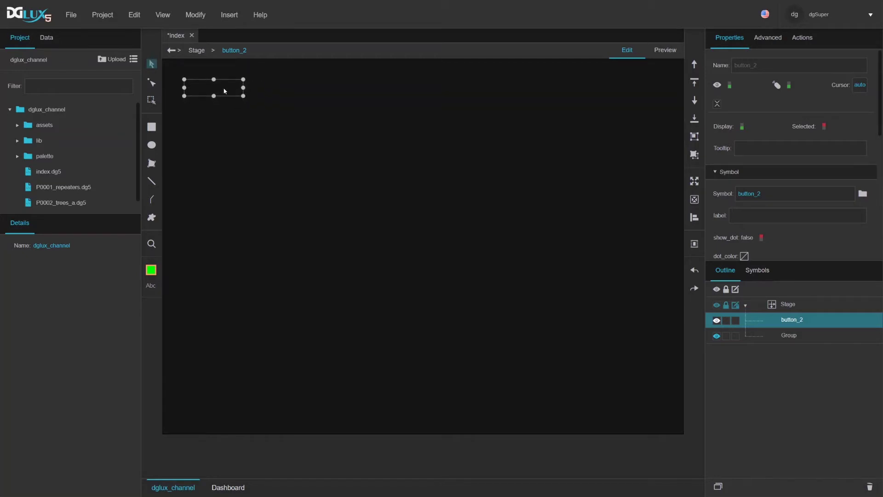
{"action": "left_click", "coordinate": [260, 117]}
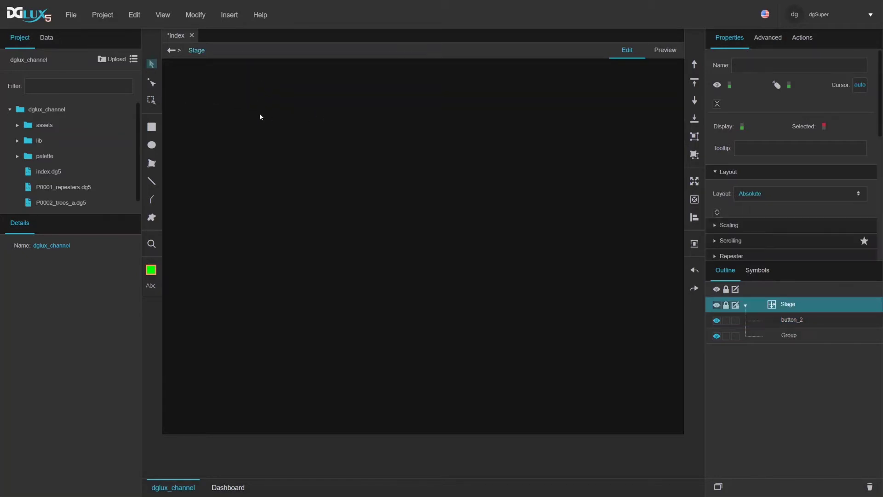
- Reopen the symbol parameters of button_2 and set the default value of the label parameter to "label"
{"action": "left_click", "coordinate": [226, 92]}
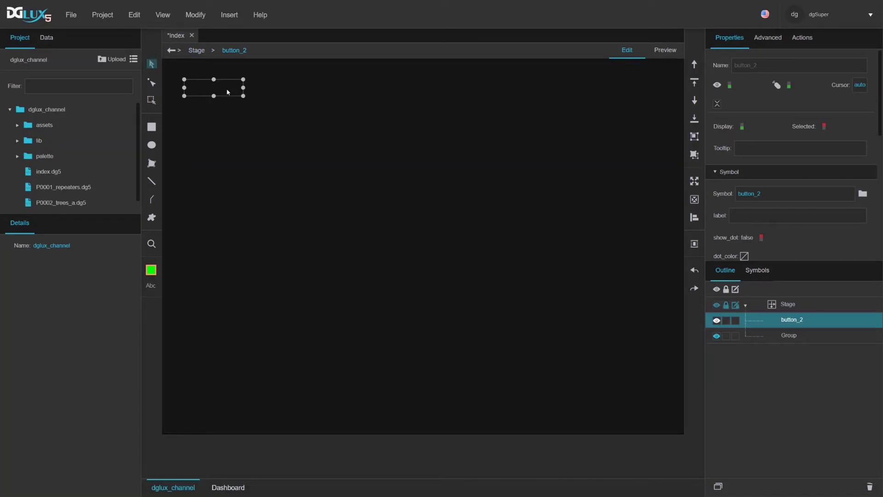
{"action": "double_click", "coordinate": [226, 92]}
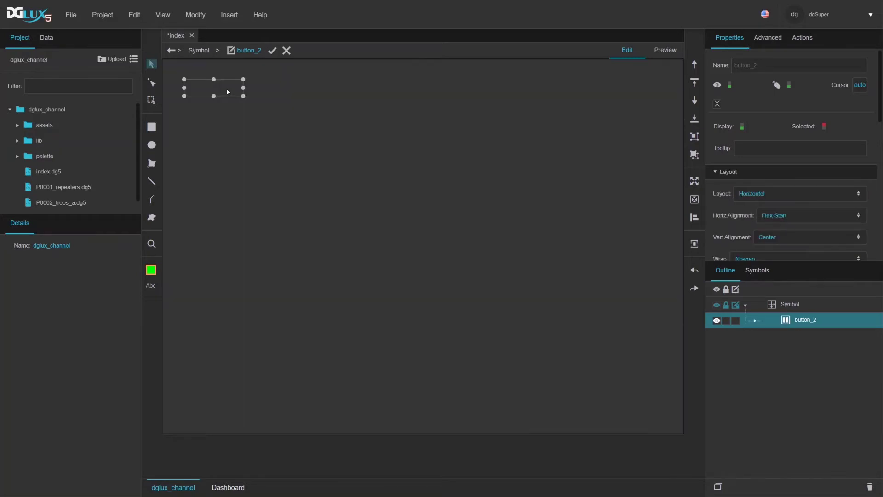
{"action": "left_click", "coordinate": [196, 14]}
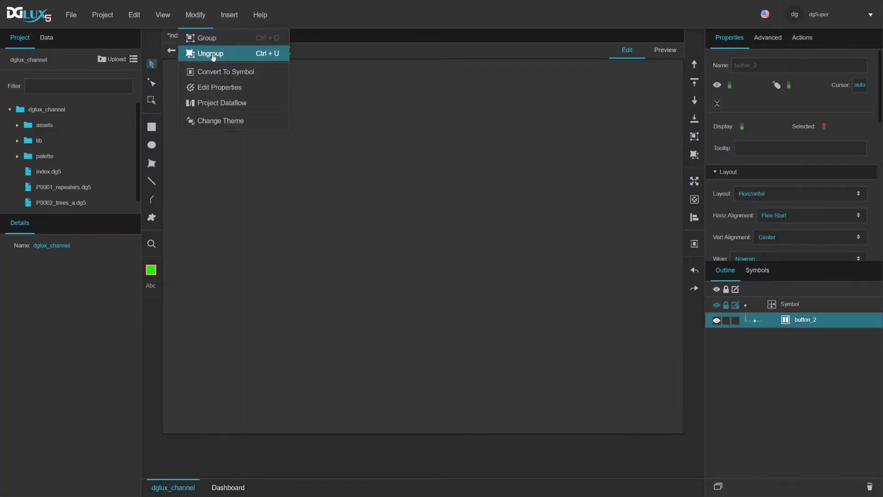
{"action": "left_click", "coordinate": [215, 88]}
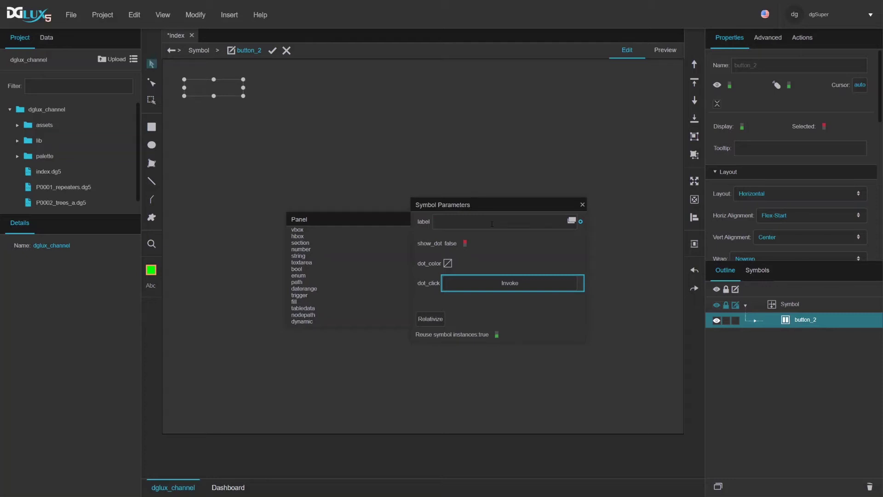
{"action": "left_click", "coordinate": [492, 224]}
{"action": "type", "text": "label"}
{"action": "key", "text": "Return"}
- Set the show_dot default to true and the dot_color default to solid bright green, and apply the symbol changes
{"action": "left_click", "coordinate": [339, 166]}
{"action": "left_click", "coordinate": [464, 244]}
{"action": "left_click", "coordinate": [448, 263]}
{"action": "left_click", "coordinate": [615, 287]}
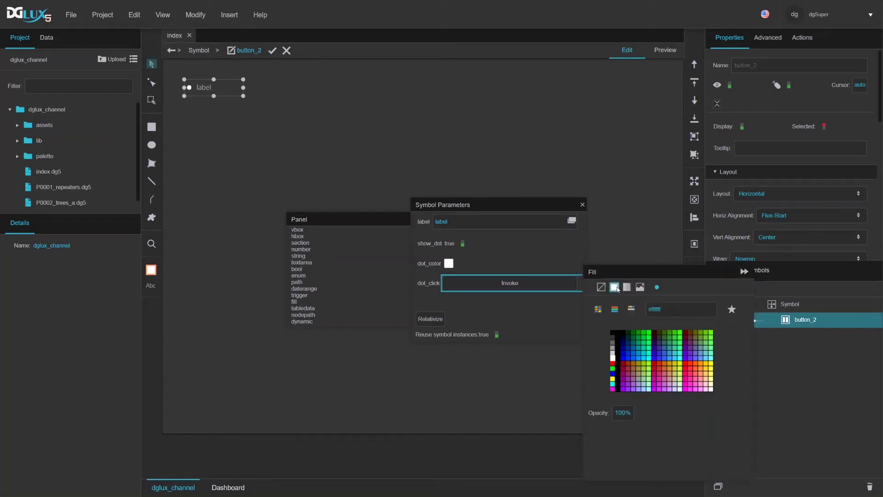
{"action": "left_click", "coordinate": [680, 333]}
{"action": "left_click", "coordinate": [273, 51]}
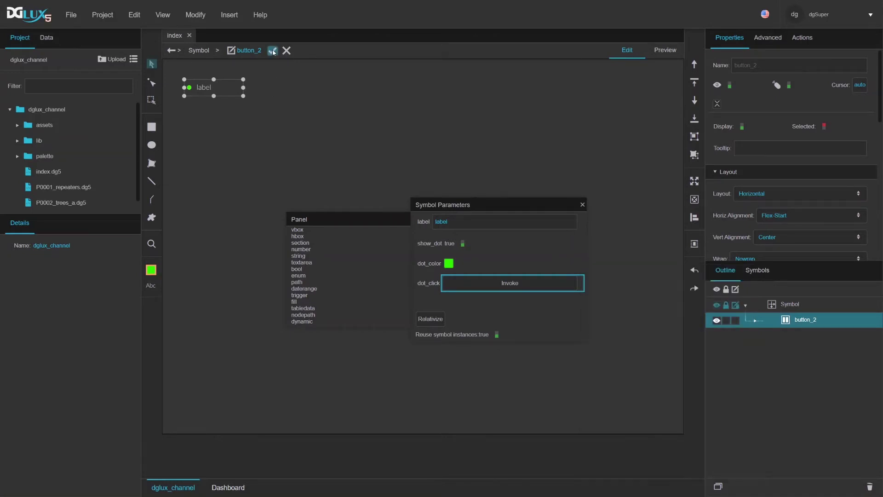
{"action": "left_click", "coordinate": [273, 51]}
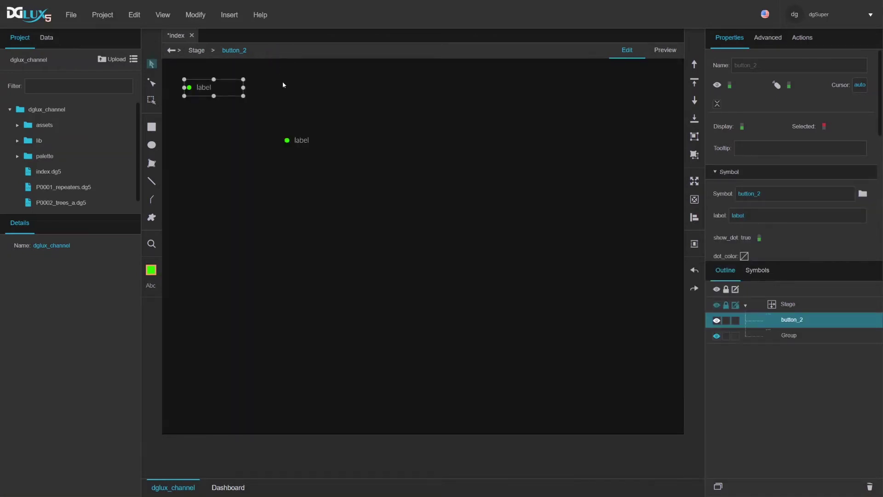
- Place two more instances of button_2 from the symbol library near the middle of the stage, one just above the other
{"action": "left_click", "coordinate": [757, 270]}
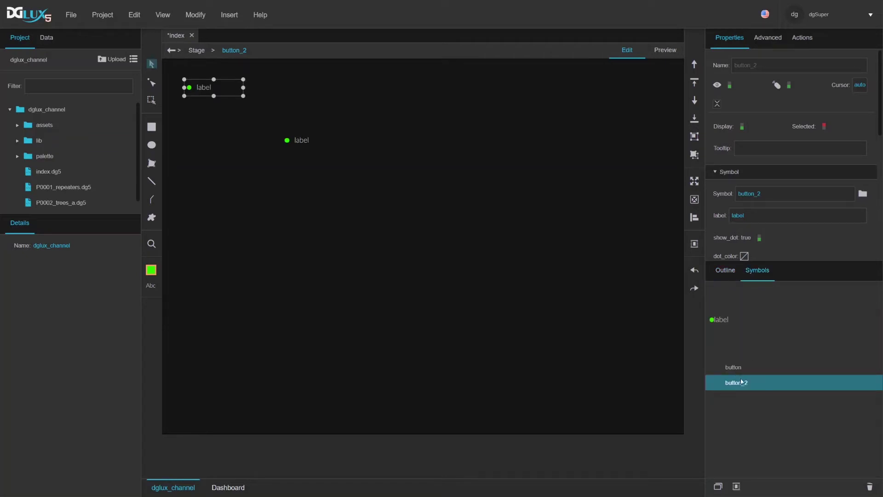
{"action": "left_click_drag", "start_coordinate": [742, 382], "coordinate": [412, 261]}
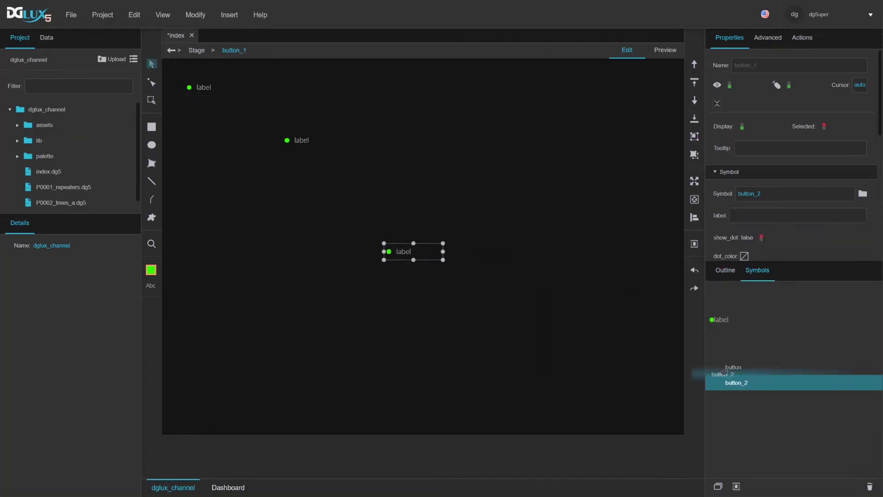
{"action": "left_click_drag", "start_coordinate": [736, 382], "coordinate": [401, 233]}
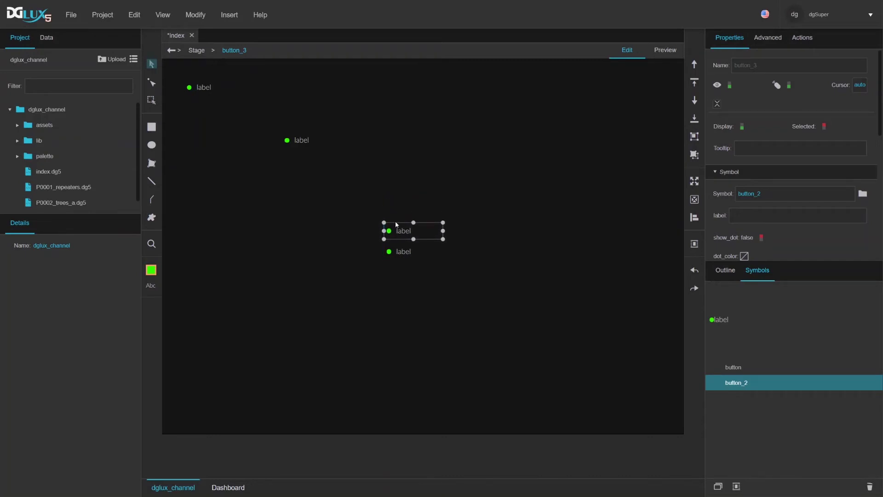
{"action": "scroll", "coordinate": [778, 186], "scroll_direction": "down", "scroll_amount": 3}
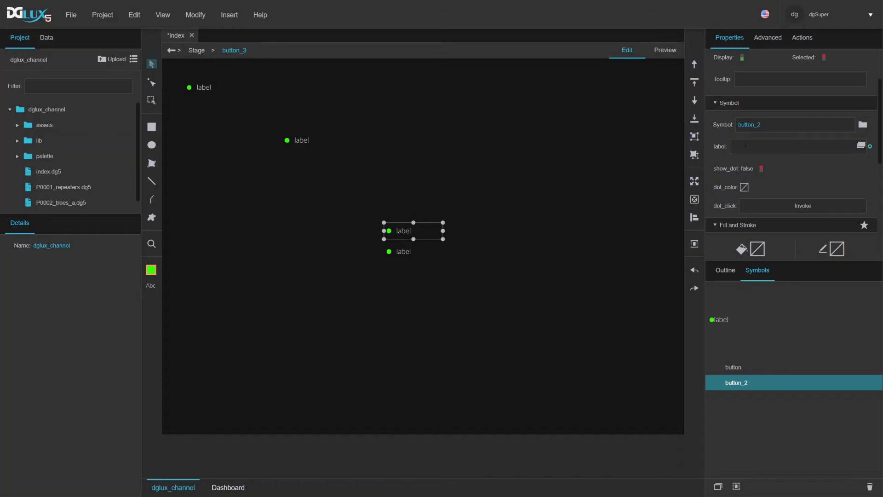
{"action": "right_click", "coordinate": [392, 233]}
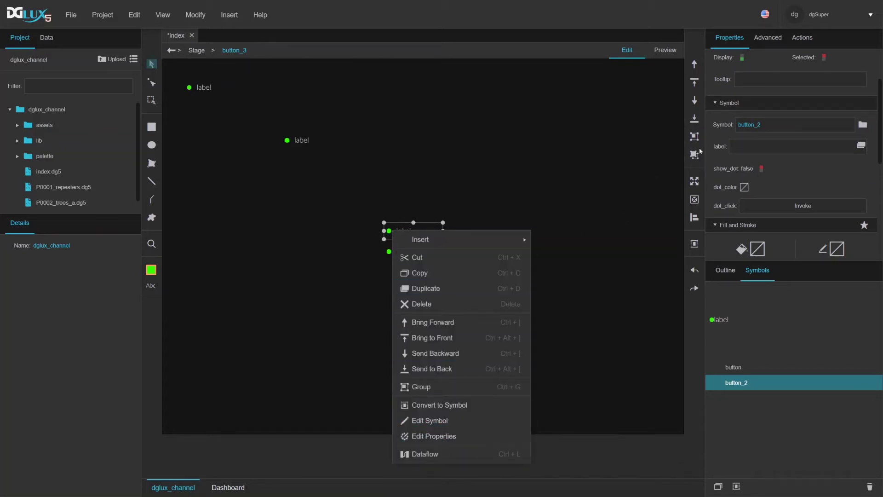
{"action": "left_click", "coordinate": [715, 149]}
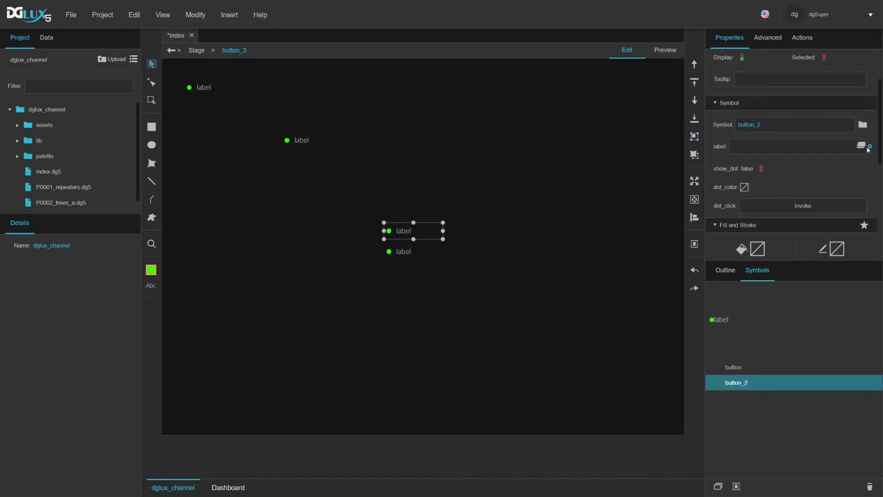
- Edit the button_2 symbol from the upper middle instance, review its default symbol parameters, and return to the stage
{"action": "right_click", "coordinate": [400, 234]}
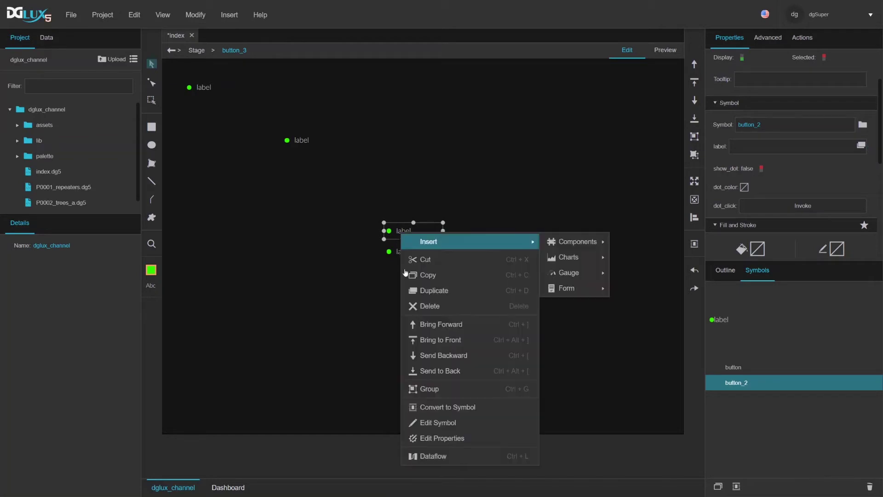
{"action": "left_click", "coordinate": [435, 421]}
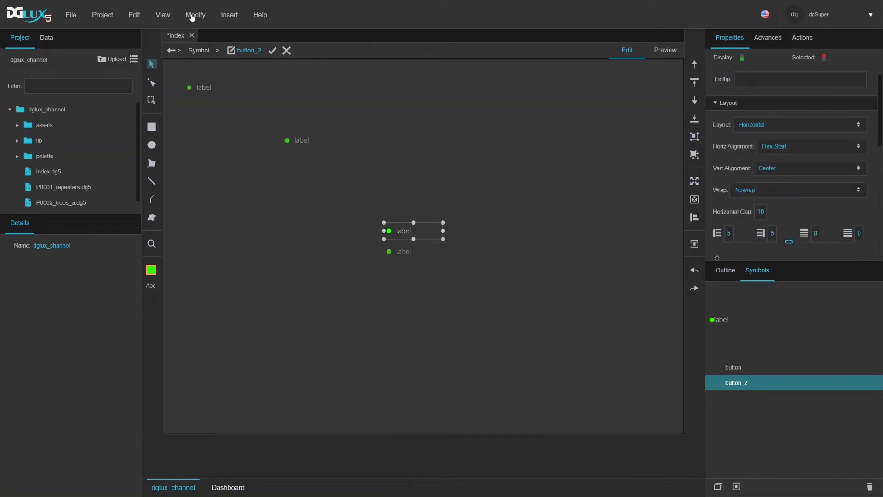
{"action": "left_click", "coordinate": [192, 15]}
{"action": "left_click", "coordinate": [217, 87]}
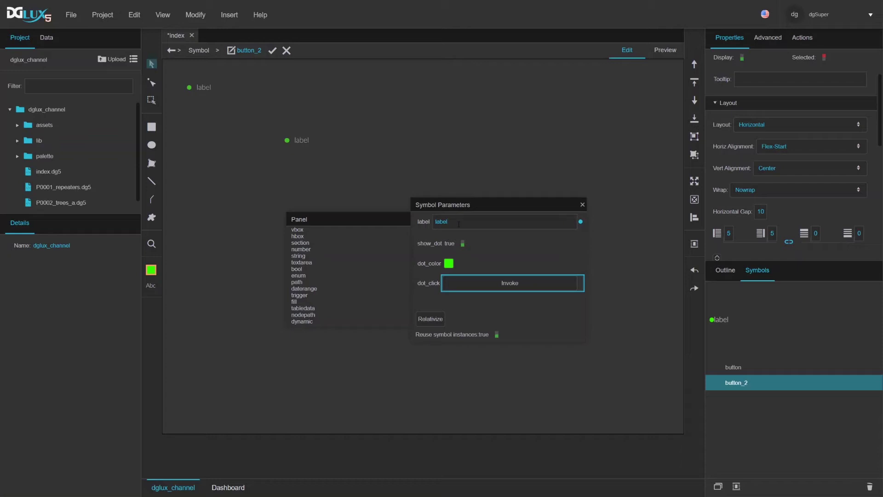
{"action": "left_click", "coordinate": [582, 204]}
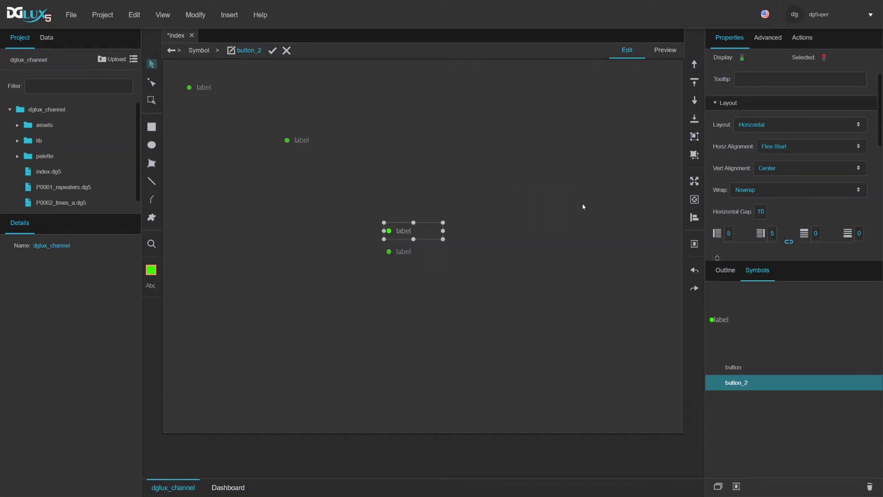
{"action": "left_click", "coordinate": [273, 51]}
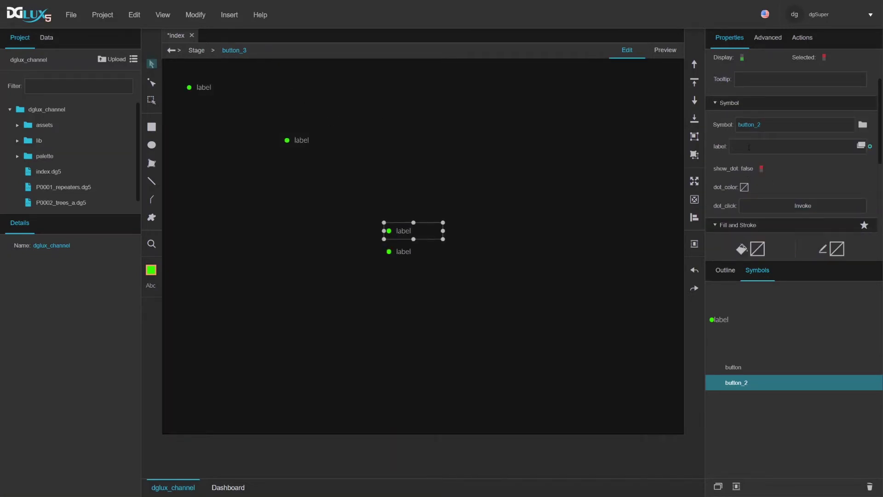
- Set the selected instance's label to "Button A" and check the symbol parameters from inside that instance before returning to the stage
{"action": "type", "text": "Button A"}
{"action": "key", "text": "Return"}
{"action": "double_click", "coordinate": [399, 234]}
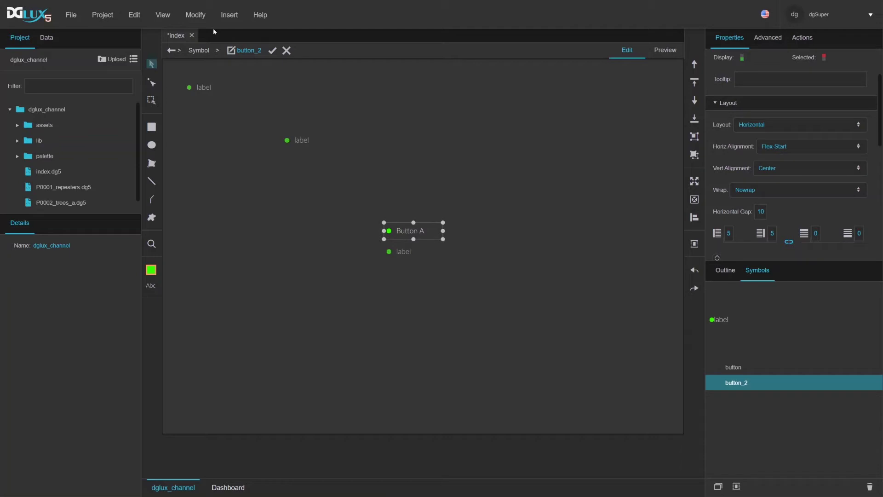
{"action": "left_click", "coordinate": [195, 15]}
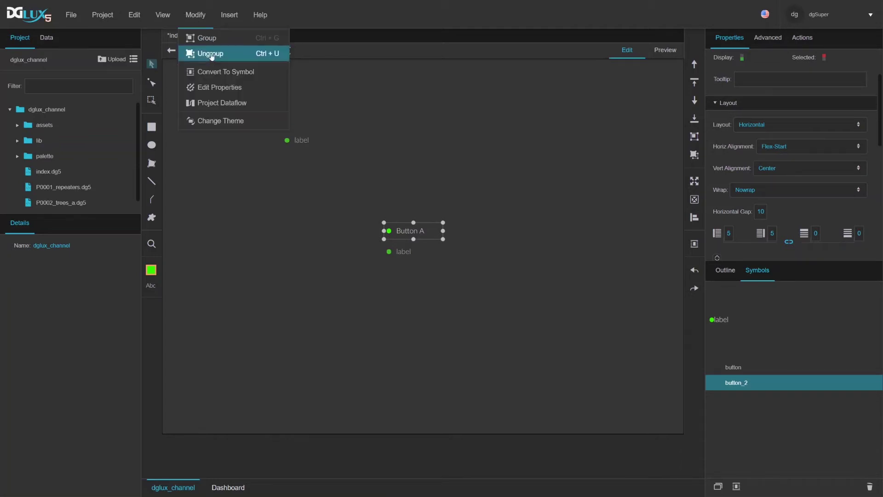
{"action": "left_click", "coordinate": [212, 88]}
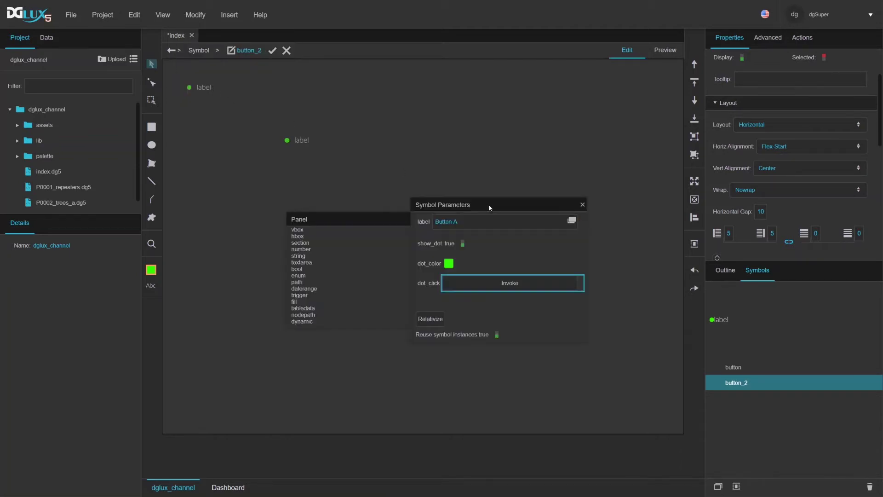
{"action": "left_click_drag", "start_coordinate": [490, 208], "coordinate": [345, 281]}
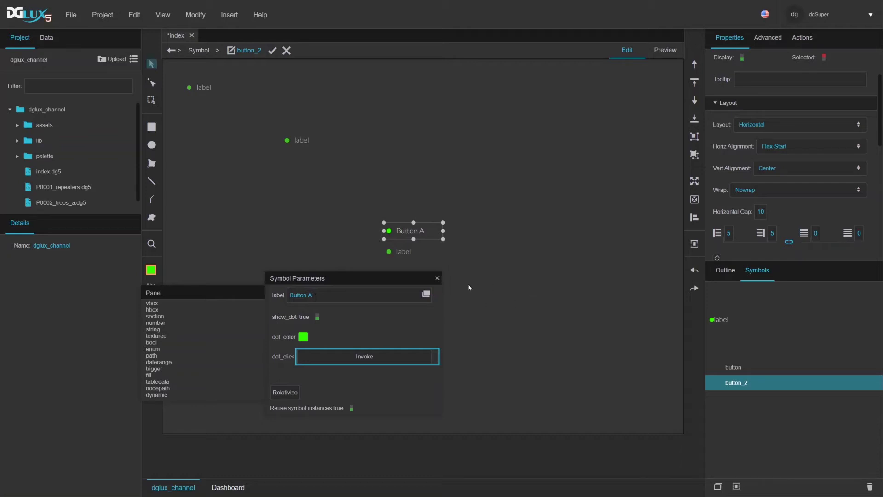
{"action": "left_click", "coordinate": [437, 277]}
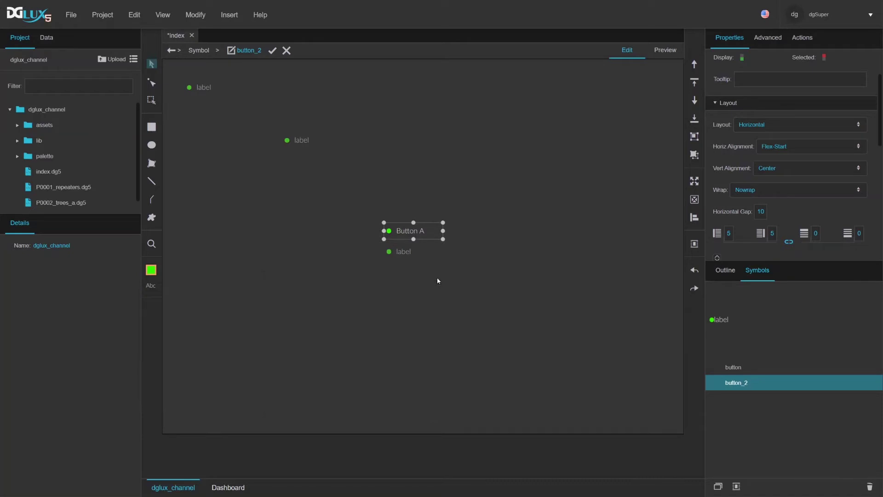
{"action": "left_click", "coordinate": [273, 50]}
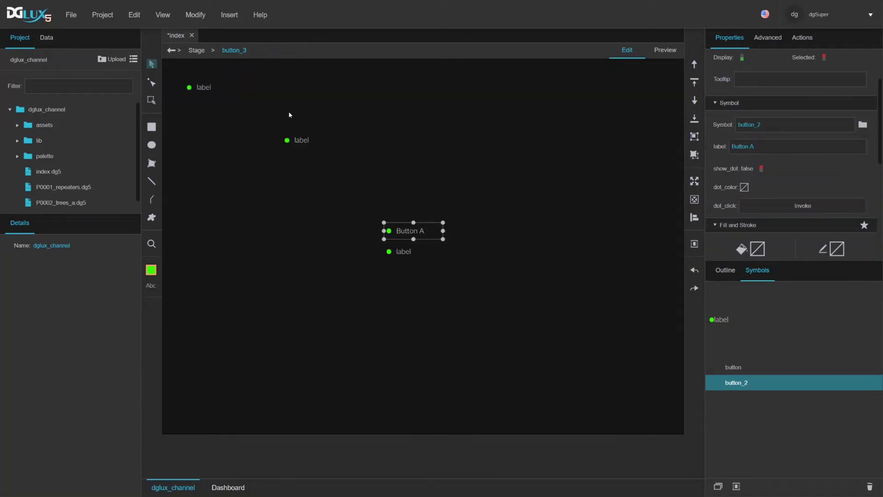
- Place two more button_2 instances from the symbol library in a column beneath the existing pair
{"action": "left_click_drag", "start_coordinate": [746, 385], "coordinate": [412, 270]}
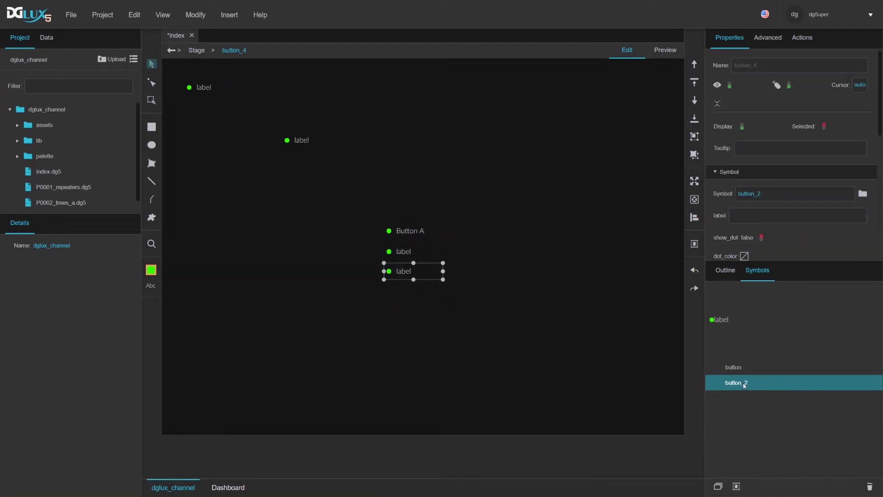
{"action": "left_click_drag", "start_coordinate": [802, 384], "coordinate": [404, 289]}
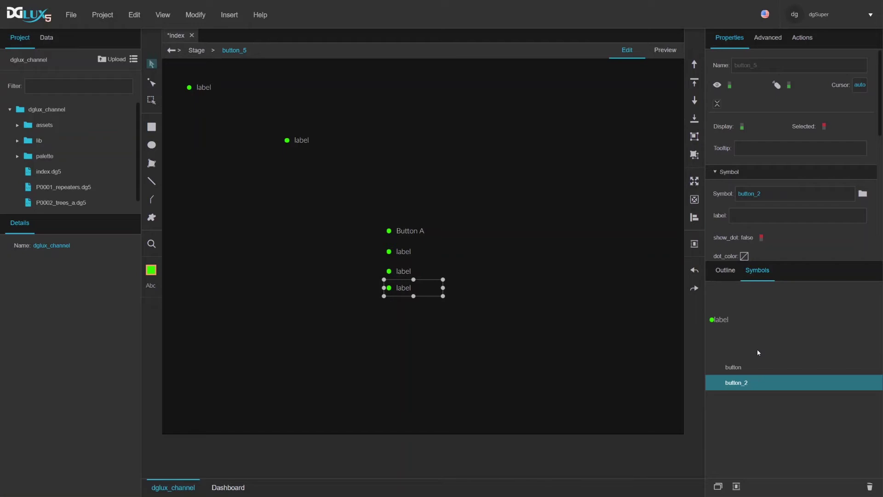
{"action": "right_click", "coordinate": [739, 384]}
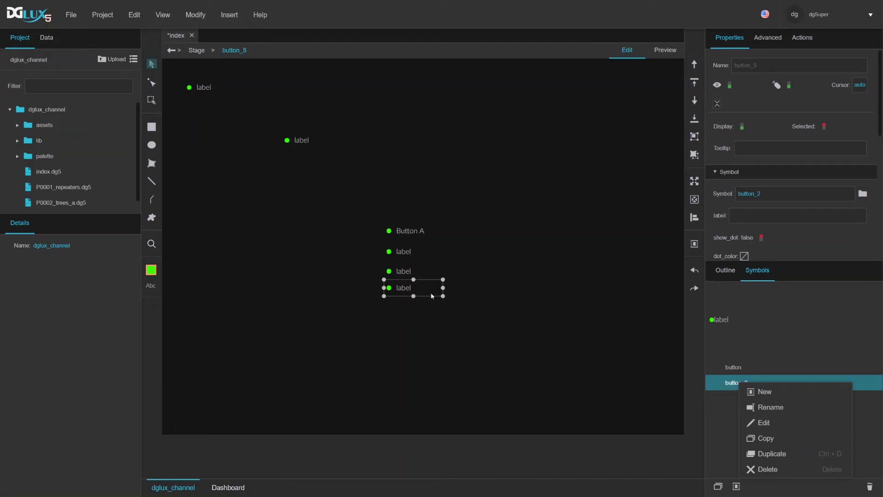
{"action": "left_click", "coordinate": [433, 296]}
- Select the instance directly below Button A and inspect its label parameter
{"action": "left_click", "coordinate": [408, 268]}
{"action": "left_click", "coordinate": [406, 256]}
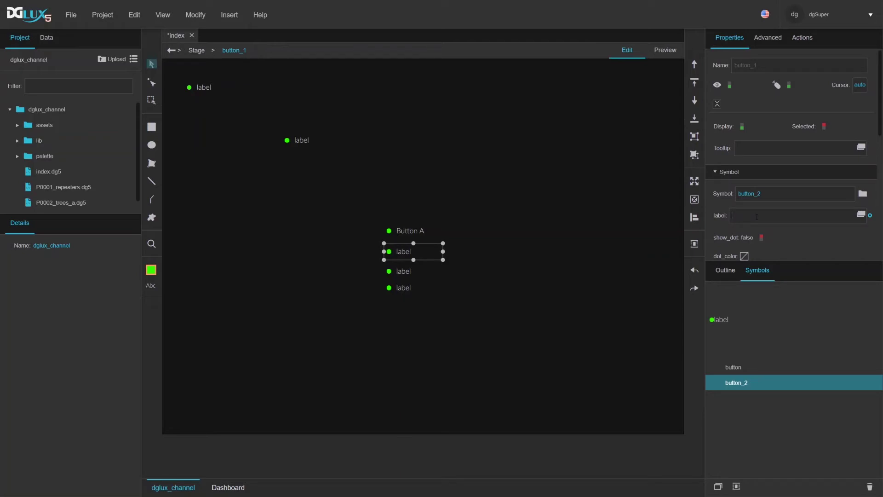
{"action": "left_click", "coordinate": [757, 216]}
- Open the button_2 library symbol for editing, examine its default symbol parameters, and close the symbol editor
{"action": "right_click", "coordinate": [743, 384]}
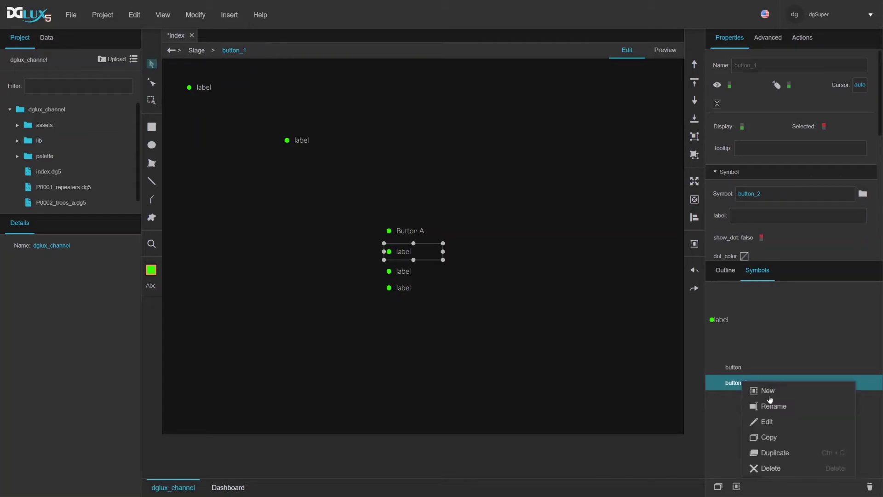
{"action": "left_click", "coordinate": [777, 423]}
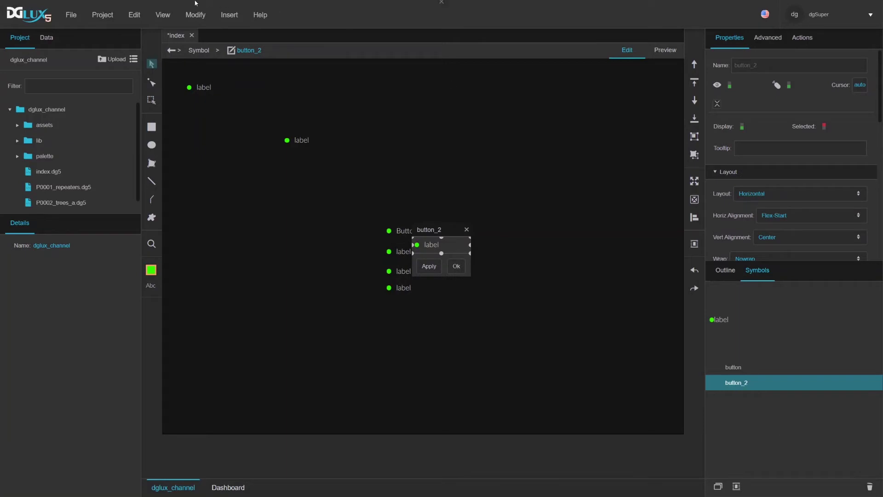
{"action": "left_click", "coordinate": [195, 16]}
{"action": "left_click", "coordinate": [216, 87]}
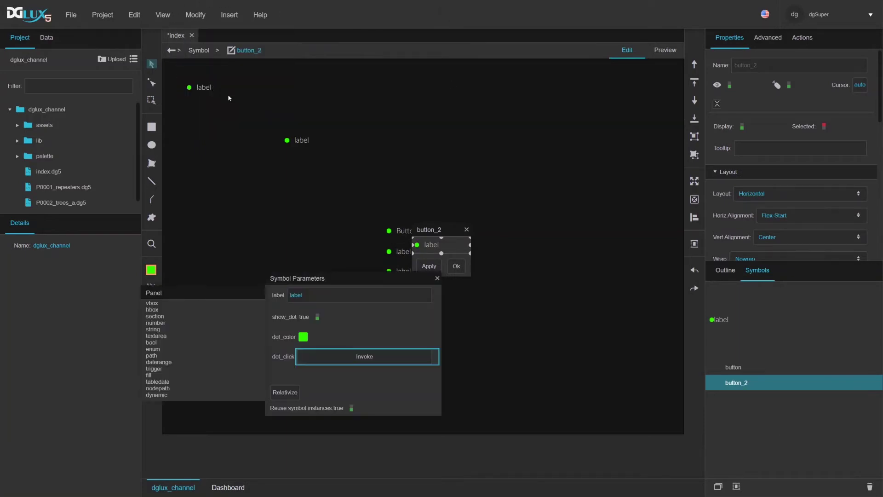
{"action": "left_click", "coordinate": [313, 296]}
{"action": "left_click", "coordinate": [317, 296]}
{"action": "left_click", "coordinate": [438, 279]}
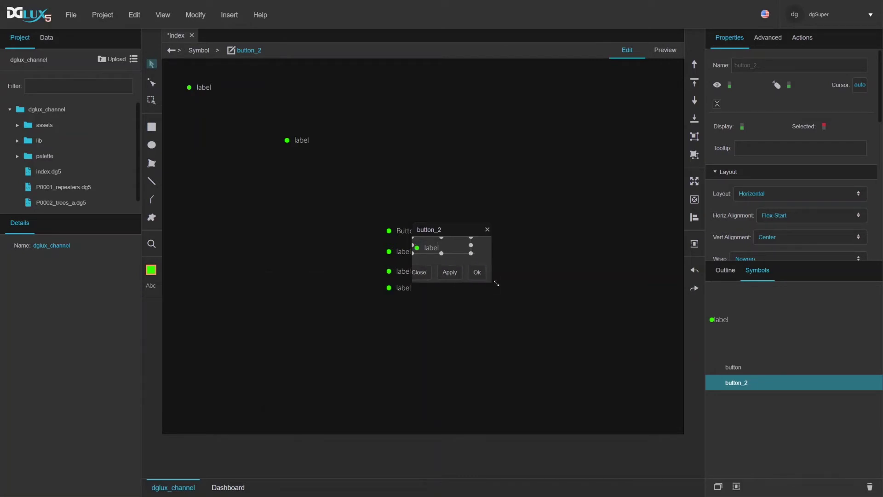
{"action": "left_click", "coordinate": [449, 281]}
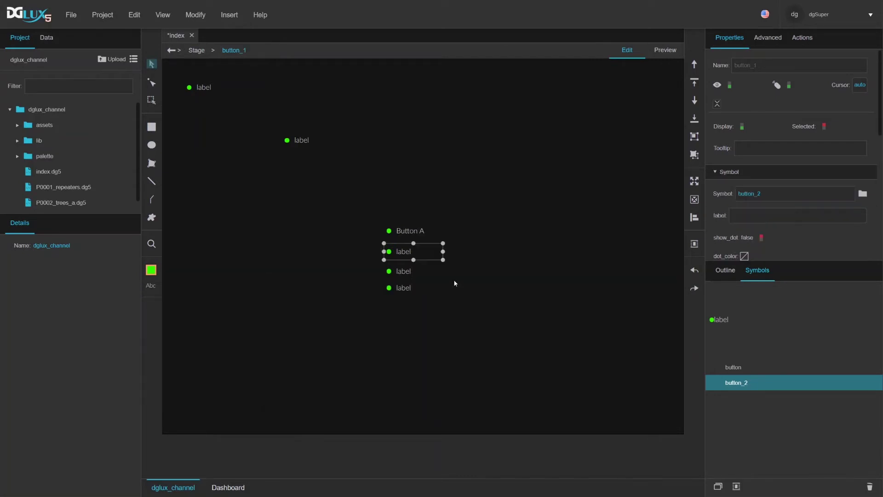
- Override the Button A instance's parameters with show_dot set to true and a solid red dot_color
{"action": "left_click", "coordinate": [420, 230]}
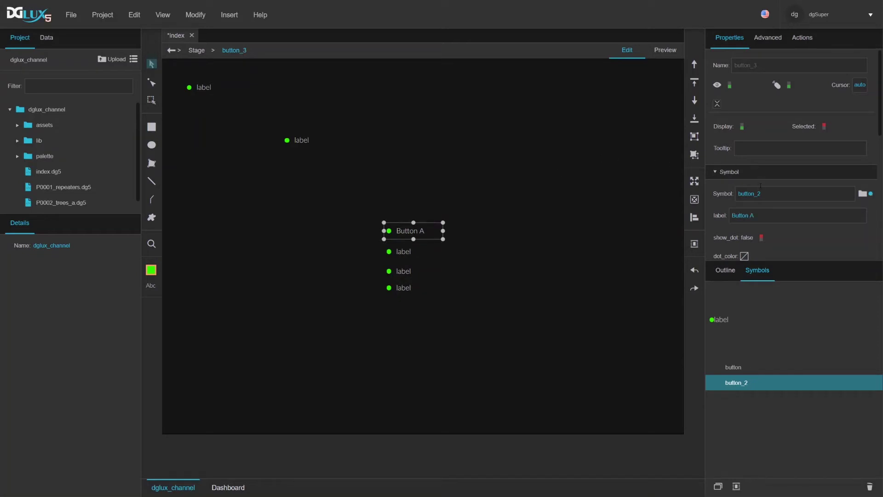
{"action": "scroll", "coordinate": [758, 143], "scroll_direction": "down", "scroll_amount": 3}
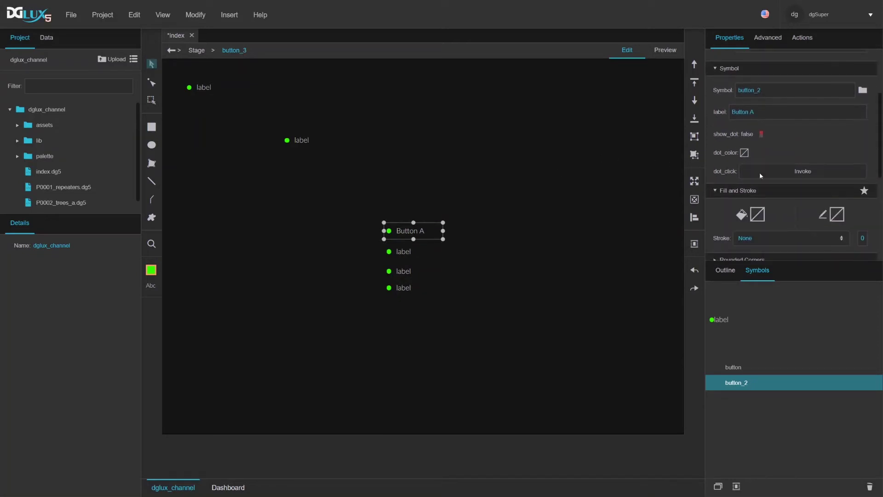
{"action": "left_click", "coordinate": [761, 134]}
{"action": "left_click", "coordinate": [760, 134]}
{"action": "left_click", "coordinate": [744, 152]}
{"action": "left_click", "coordinate": [606, 177]}
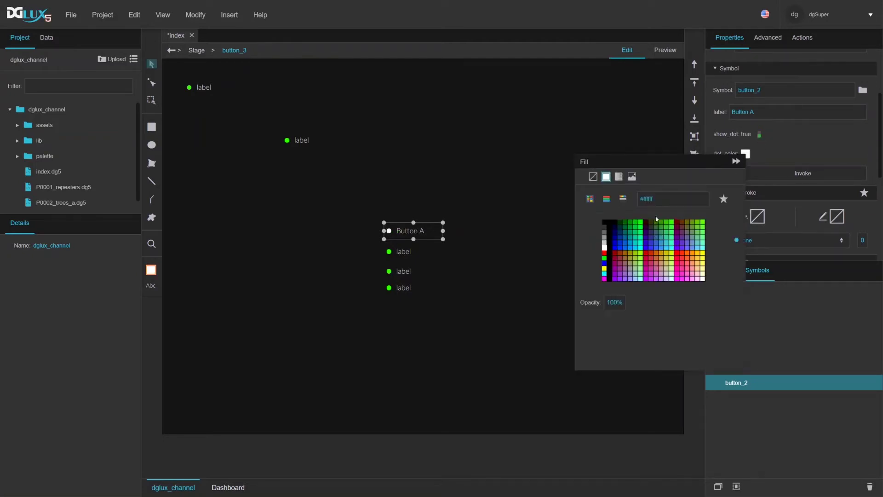
{"action": "left_click", "coordinate": [682, 259]}
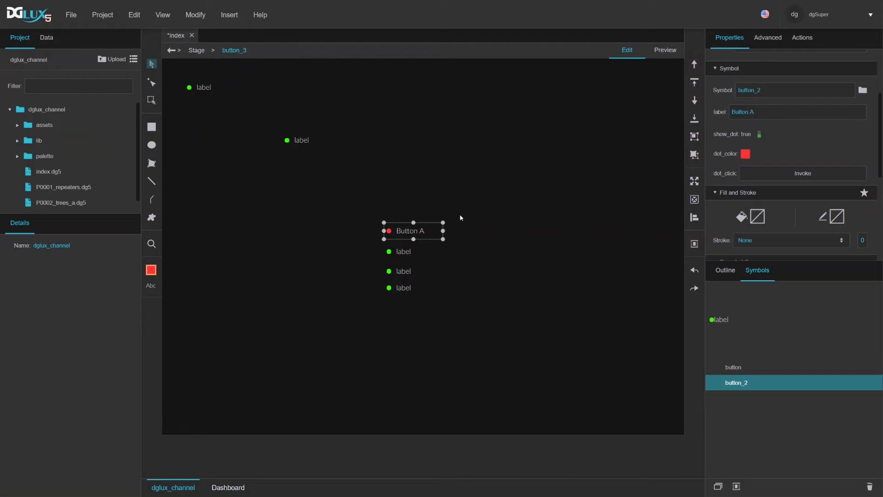
- Move Button A toward the top of the stage and stack a duplicate and a fresh button_2 library instance beneath it
{"action": "left_click_drag", "start_coordinate": [424, 234], "coordinate": [499, 131]}
{"action": "key", "text": "ctrl+d"}
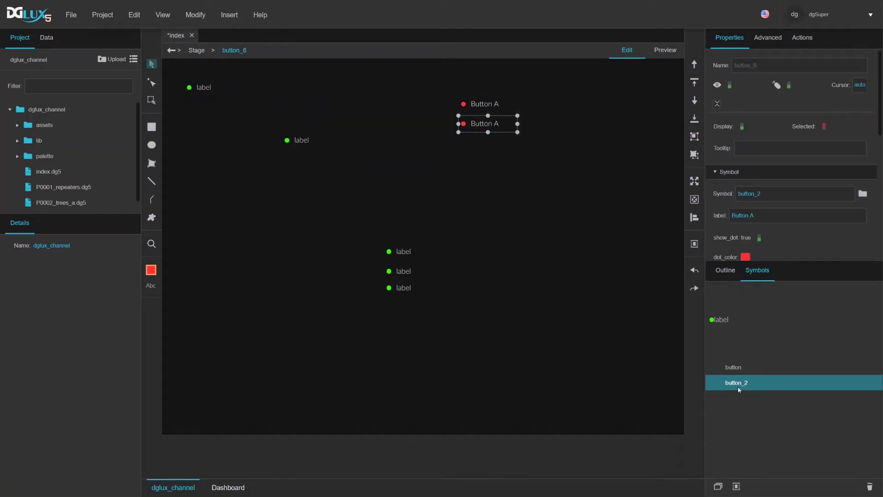
{"action": "left_click_drag", "start_coordinate": [739, 388], "coordinate": [476, 141]}
- Set the label of the duplicated Button A instance to "Button B"
{"action": "left_click", "coordinate": [481, 104]}
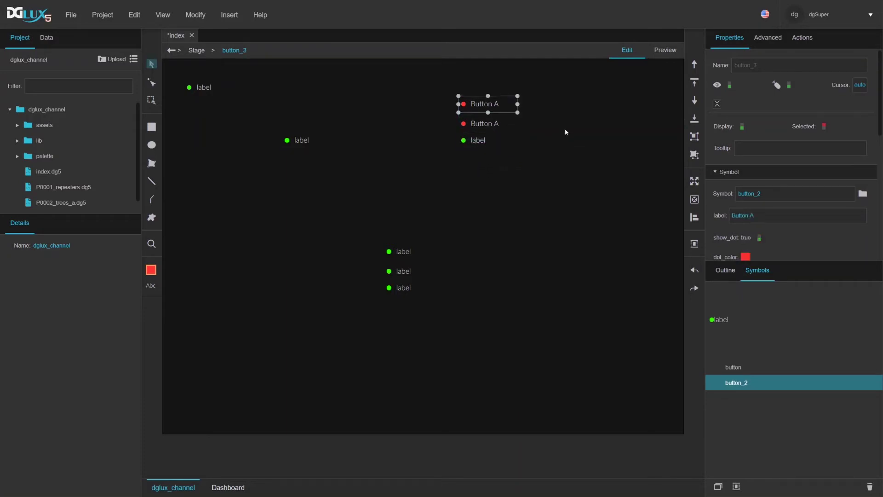
{"action": "left_click", "coordinate": [485, 123]}
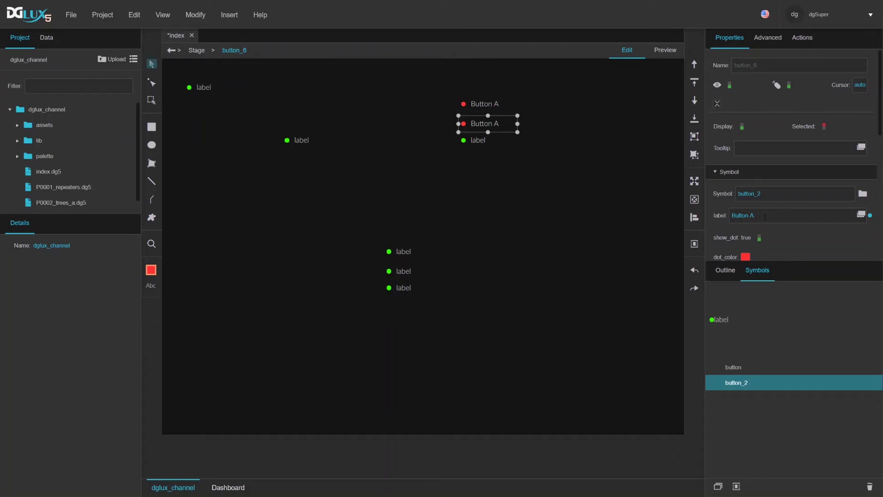
{"action": "type", "text": "B"}
- Review the symbol parameters of the instance below Button B and move that instance to the right of Button A
{"action": "left_click", "coordinate": [479, 141]}
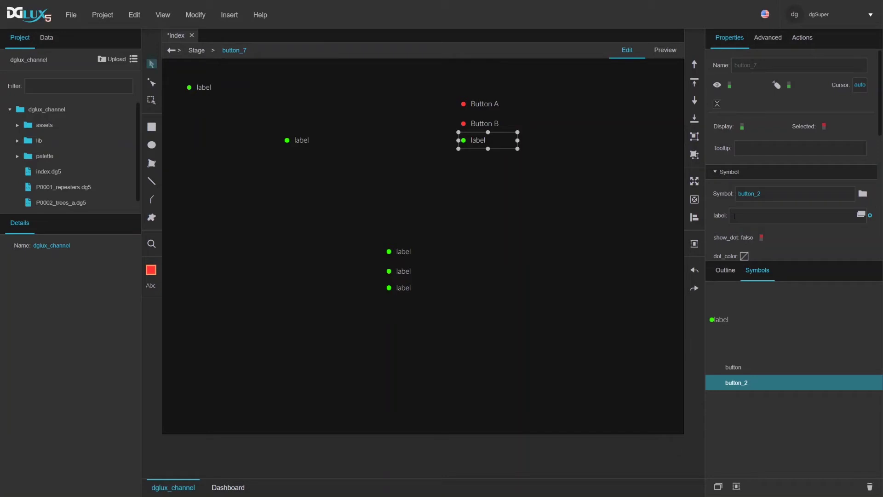
{"action": "scroll", "coordinate": [747, 233], "scroll_direction": "down", "scroll_amount": 1}
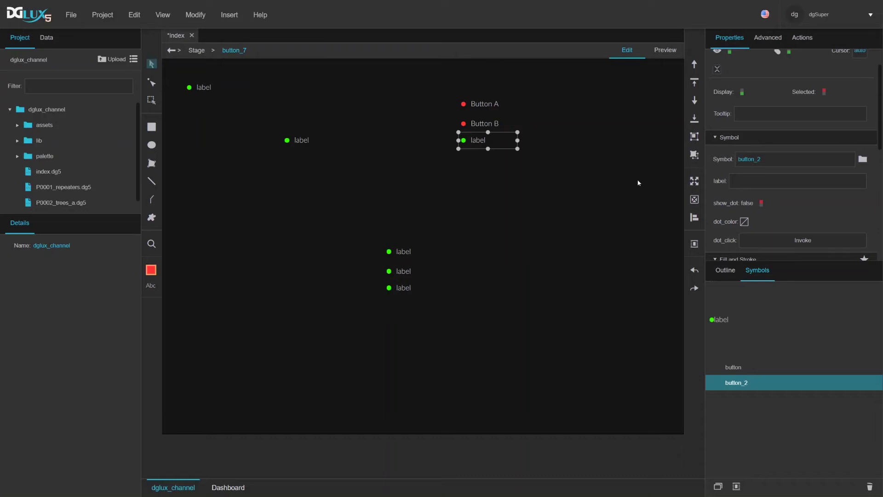
{"action": "left_click_drag", "start_coordinate": [479, 146], "coordinate": [570, 104]}
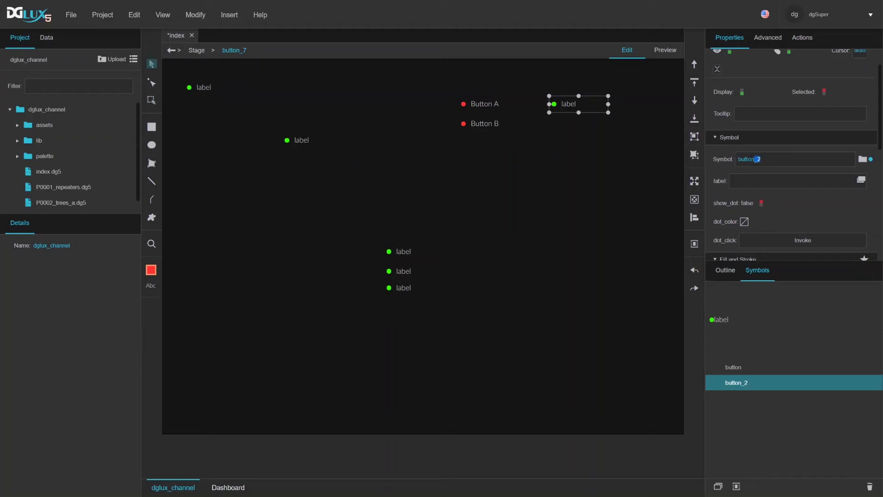
{"action": "double_click", "coordinate": [756, 159]}
- Insert an empty group component on the stage below Button B and resize it into a tall rectangle
{"action": "right_click", "coordinate": [453, 184]}
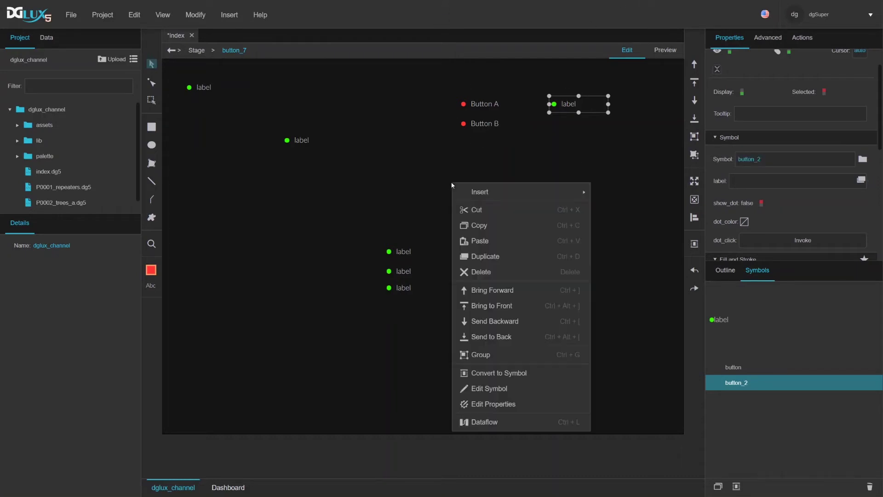
{"action": "mouse_move", "coordinate": [545, 191]}
{"action": "mouse_move", "coordinate": [644, 192]}
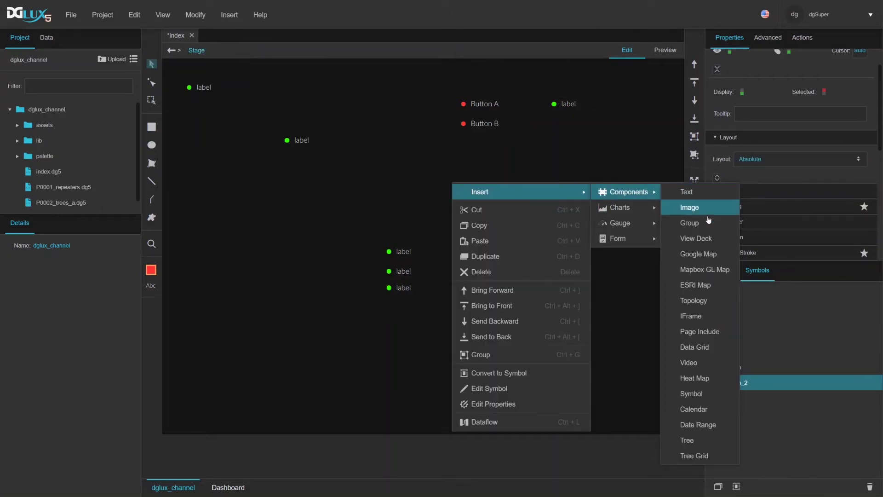
{"action": "left_click", "coordinate": [680, 222]}
{"action": "left_click_drag", "start_coordinate": [555, 259], "coordinate": [550, 335]}
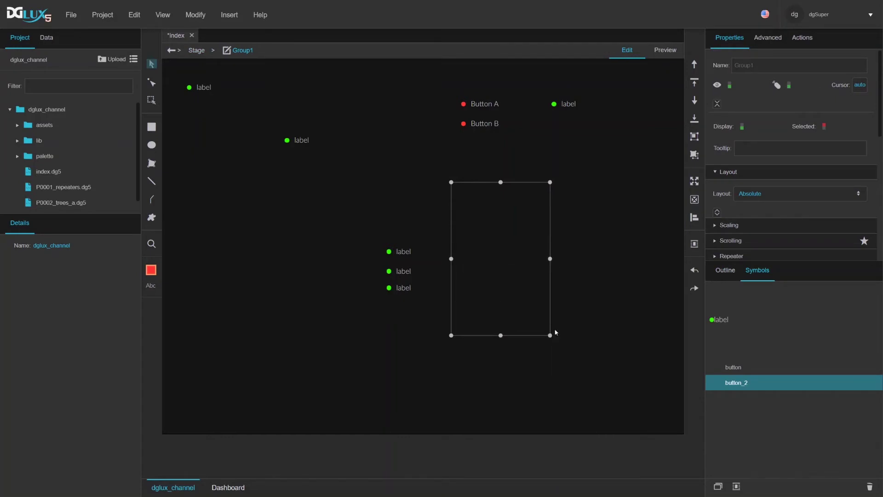
- Open the dataflow of the new empty group from the outline
{"action": "left_click", "coordinate": [727, 272]}
{"action": "right_click", "coordinate": [809, 323]}
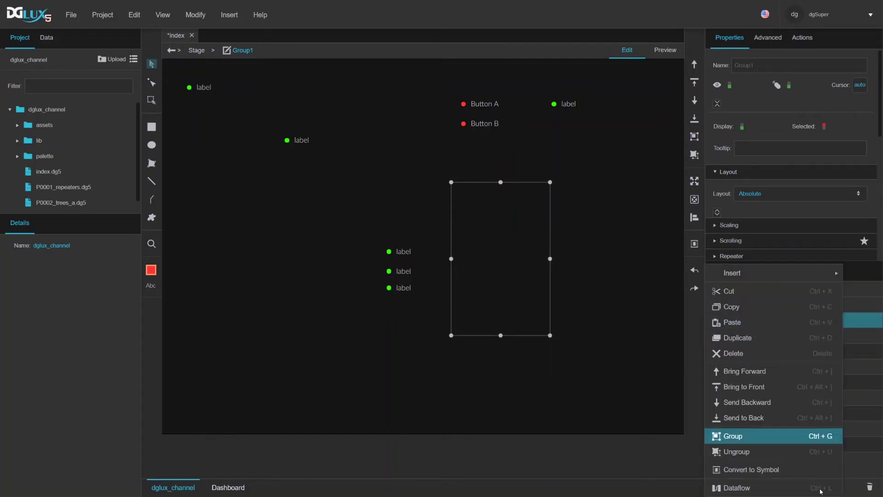
{"action": "left_click", "coordinate": [768, 485]}
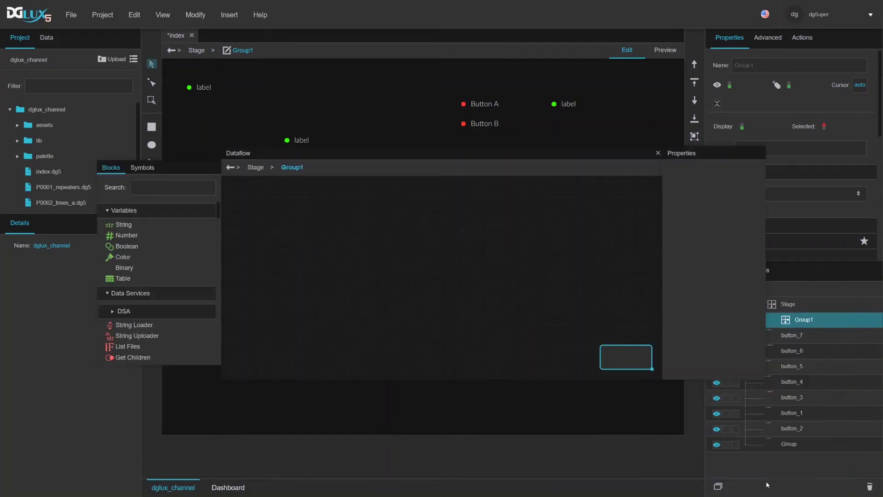
- Find the Table block and add it to Group1's dataflow, then narrow the dataflow window to uncover the group
{"action": "left_click", "coordinate": [152, 189]}
{"action": "type", "text": "tab"}
{"action": "left_click_drag", "start_coordinate": [121, 224], "coordinate": [272, 200]}
{"action": "left_click_drag", "start_coordinate": [661, 281], "coordinate": [405, 256]}
- Set the layout of Group1 to Vertical
{"action": "scroll", "coordinate": [812, 219], "scroll_direction": "down", "scroll_amount": 3}
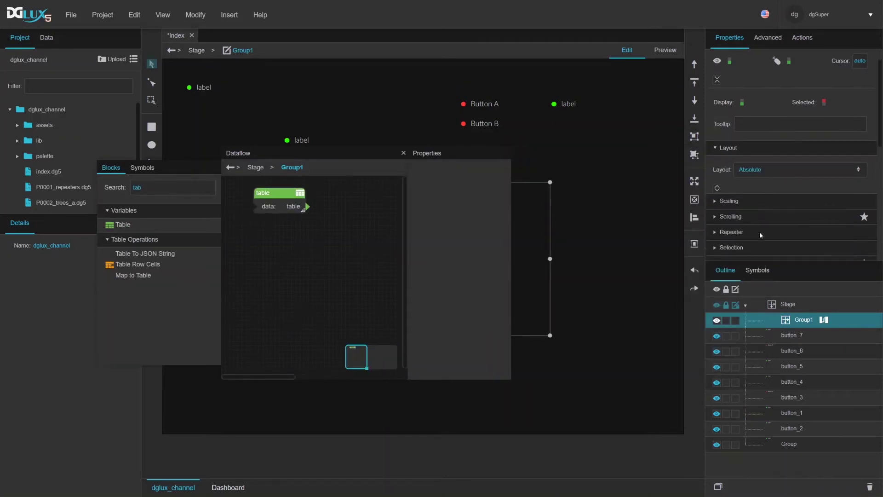
{"action": "left_click", "coordinate": [755, 90]}
{"action": "left_click", "coordinate": [748, 126]}
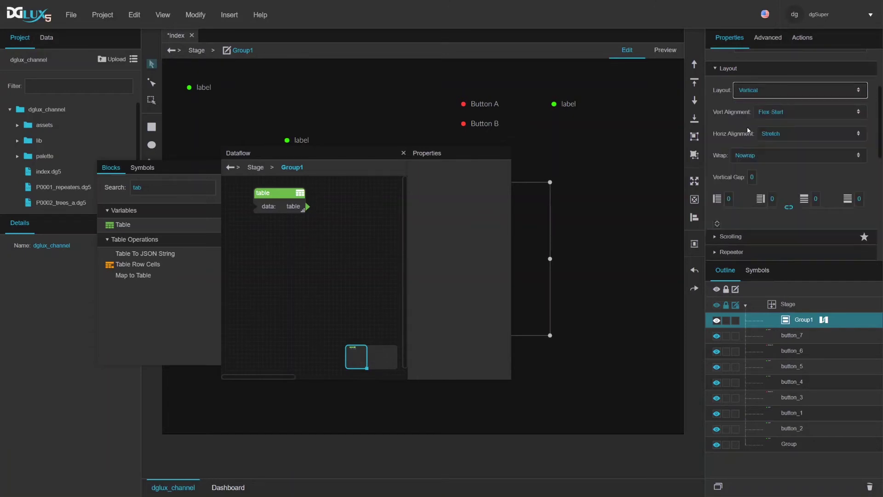
- Bind the table block's output to Group1's repeater data and assign button_2 as the repeater symbol
{"action": "scroll", "coordinate": [749, 161], "scroll_direction": "down", "scroll_amount": 2}
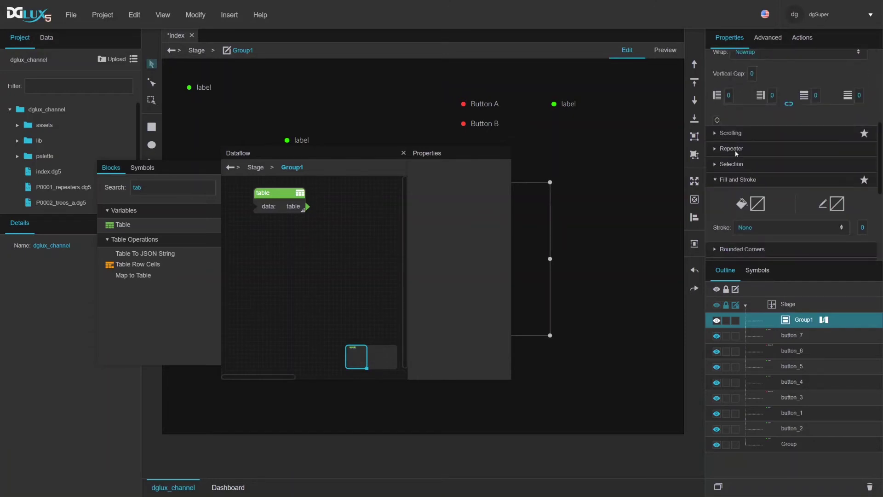
{"action": "left_click", "coordinate": [737, 154]}
{"action": "left_click_drag", "start_coordinate": [283, 208], "coordinate": [776, 194]}
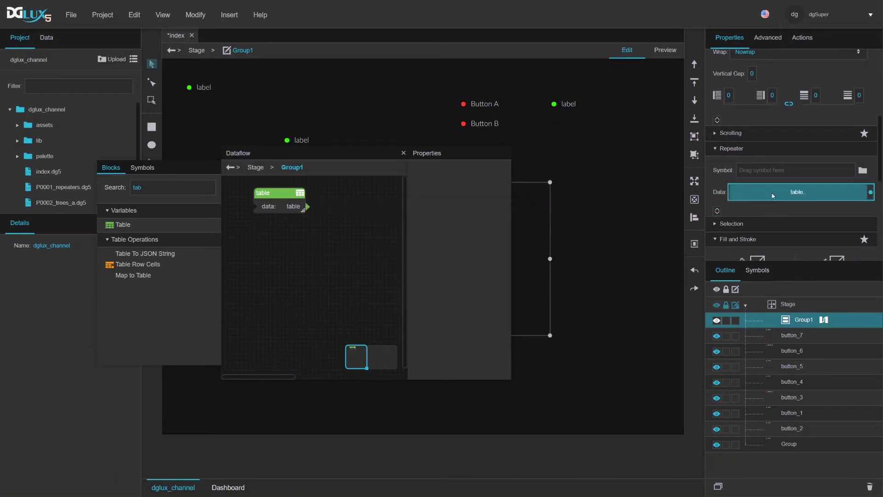
{"action": "left_click", "coordinate": [757, 270]}
{"action": "left_click_drag", "start_coordinate": [736, 387], "coordinate": [763, 171]}
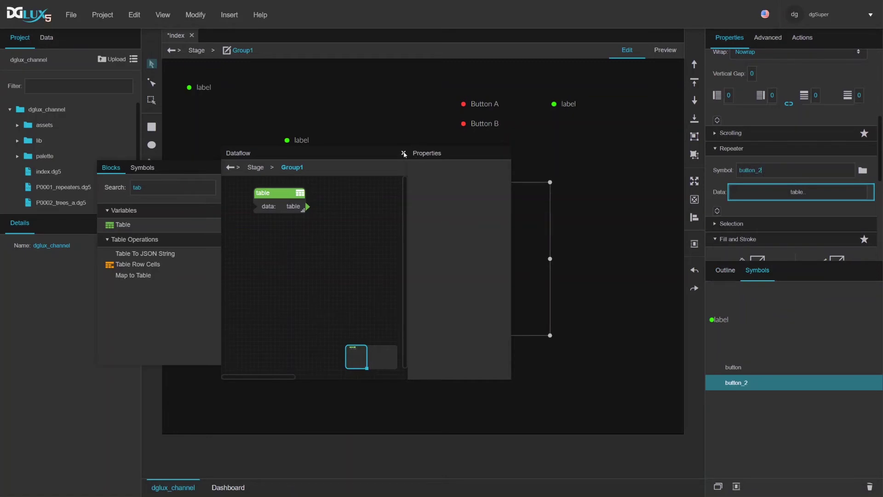
- Close the dataflow, return to the outline and review the rows of Group1's repeater data table
{"action": "left_click", "coordinate": [404, 152]}
{"action": "left_click", "coordinate": [724, 271]}
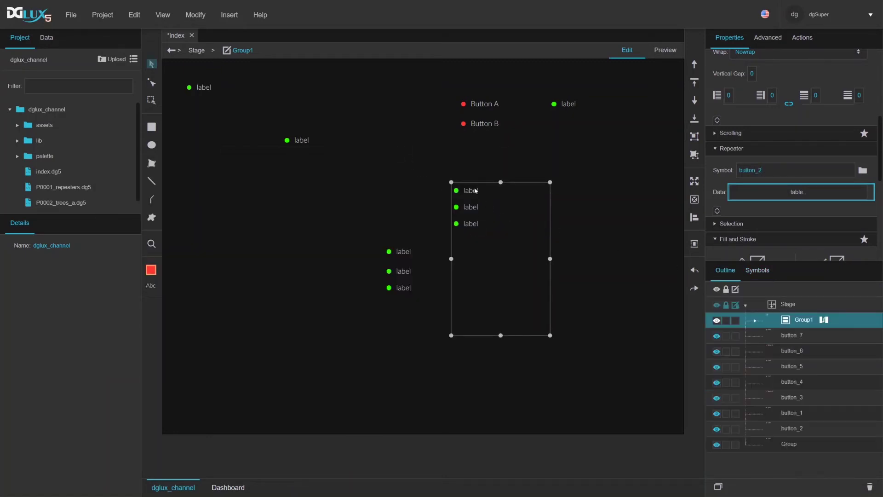
{"action": "left_click", "coordinate": [840, 198]}
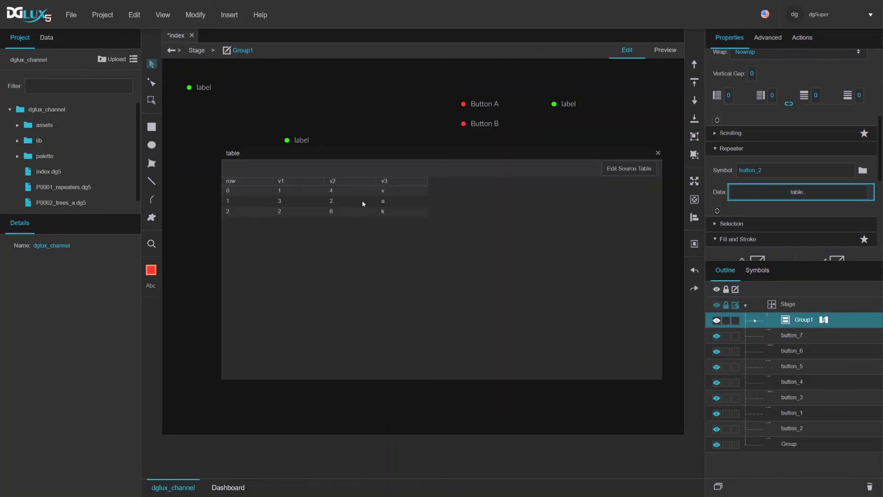
{"action": "left_click", "coordinate": [658, 153]}
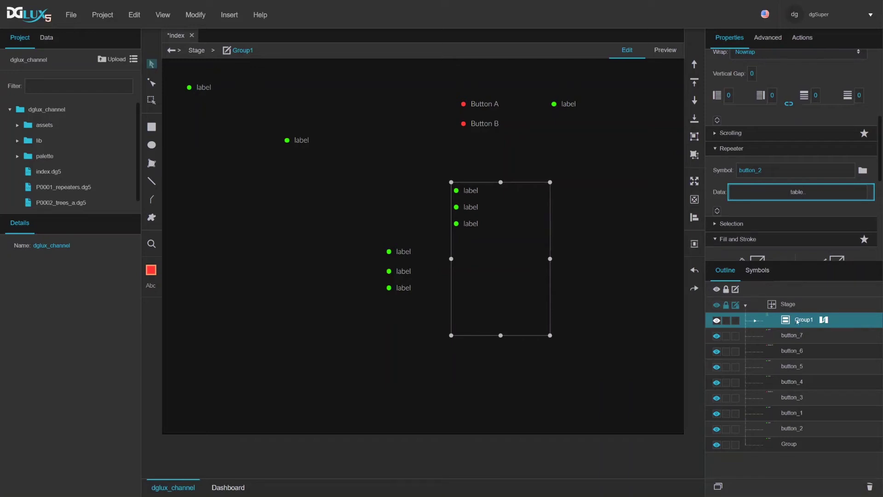
- Expand Group1 in the outline and set its renderer's label to "Button B"
{"action": "left_click", "coordinate": [755, 321]}
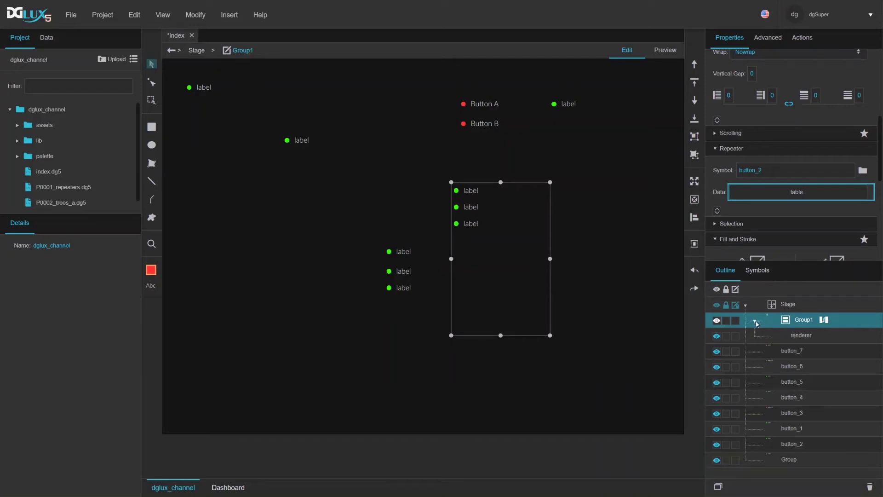
{"action": "left_click", "coordinate": [801, 336]}
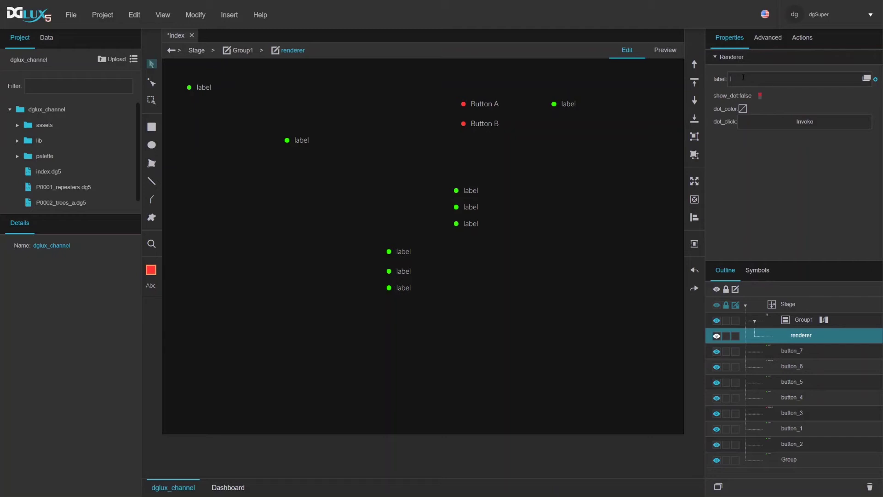
{"action": "type", "text": "Button B"}
- Open Group1's repeater data table in a smaller window and show the renderer's parameters alongside it
{"action": "left_click", "coordinate": [791, 317]}
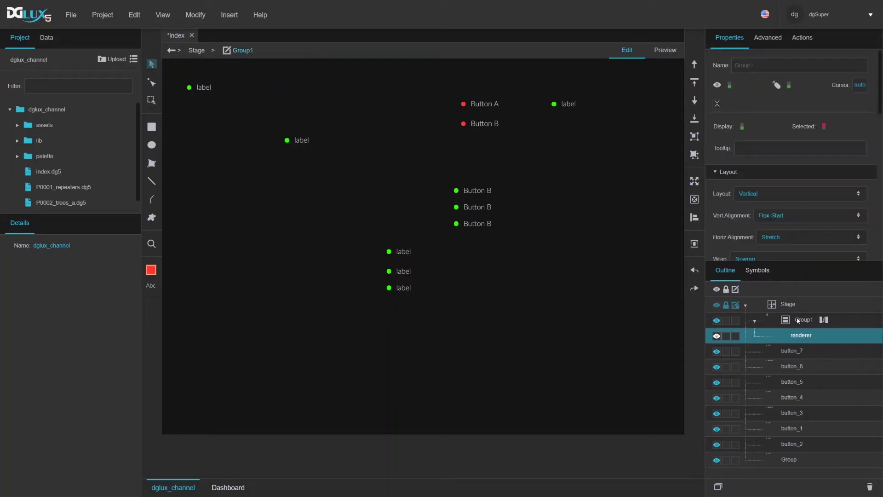
{"action": "scroll", "coordinate": [773, 213], "scroll_direction": "down", "scroll_amount": 2}
{"action": "scroll", "coordinate": [773, 213], "scroll_direction": "down", "scroll_amount": 3}
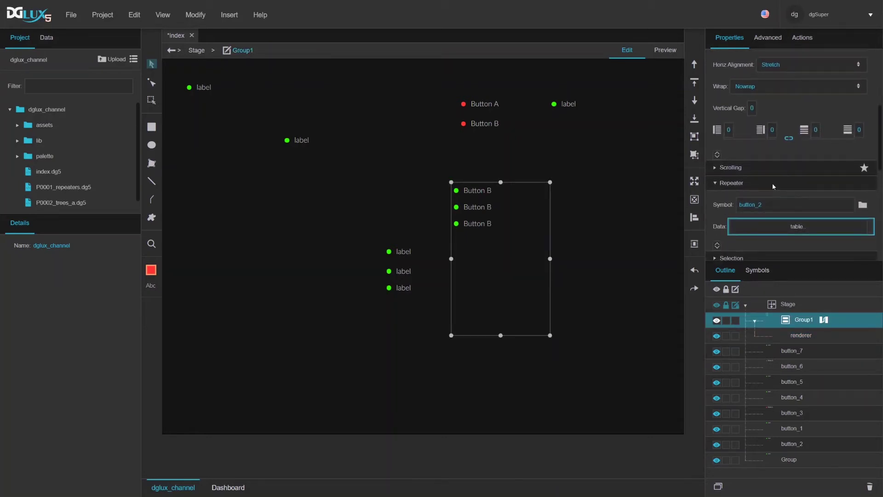
{"action": "left_click", "coordinate": [763, 222]}
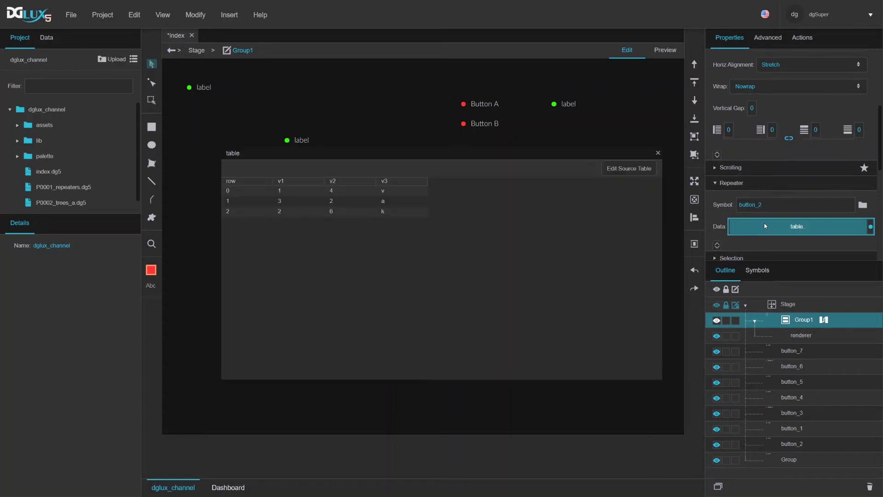
{"action": "left_click_drag", "start_coordinate": [661, 379], "coordinate": [439, 229]}
{"action": "left_click", "coordinate": [802, 336]}
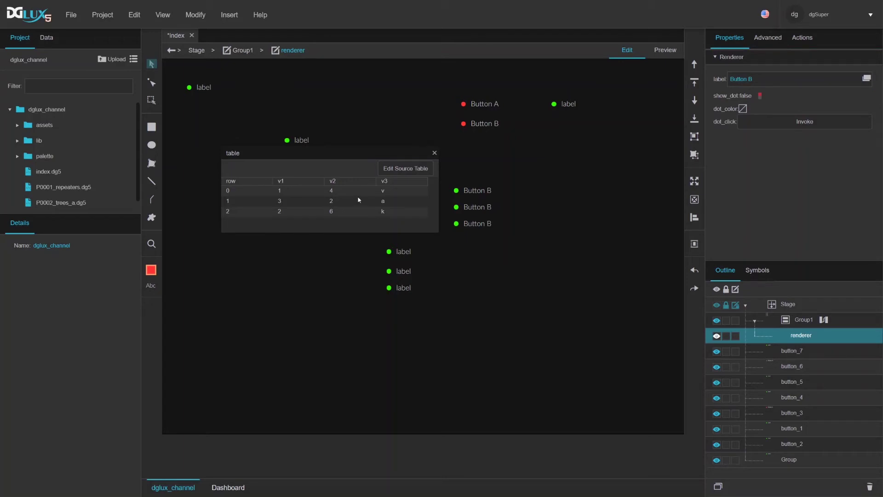
- Edit the source table so column v3 reads true, false and true for rows 0 to 2
{"action": "left_click", "coordinate": [394, 191]}
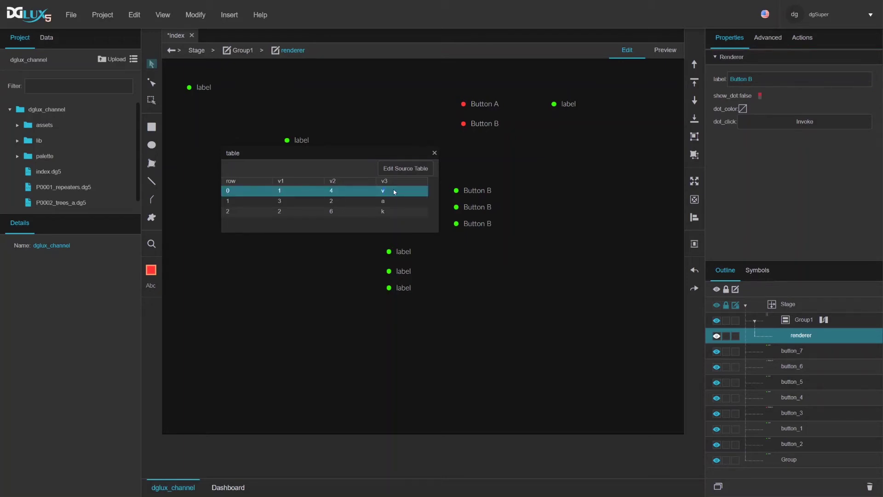
{"action": "left_click", "coordinate": [403, 170]}
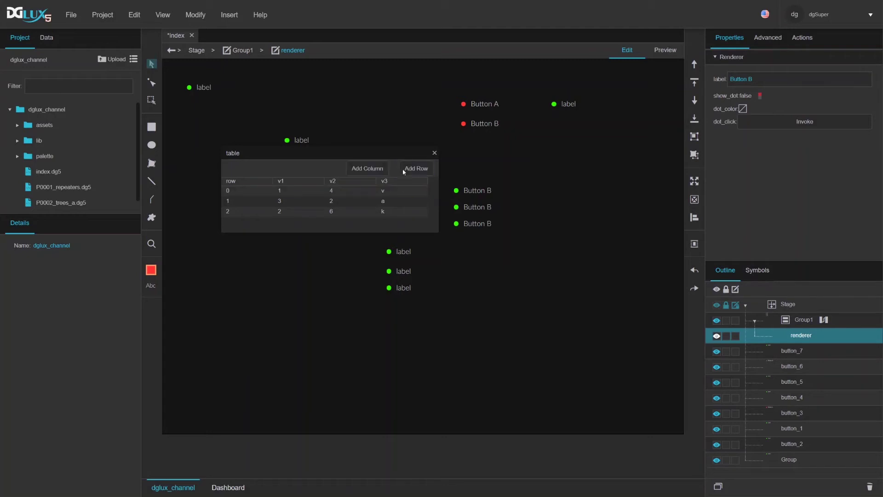
{"action": "left_click", "coordinate": [385, 189]}
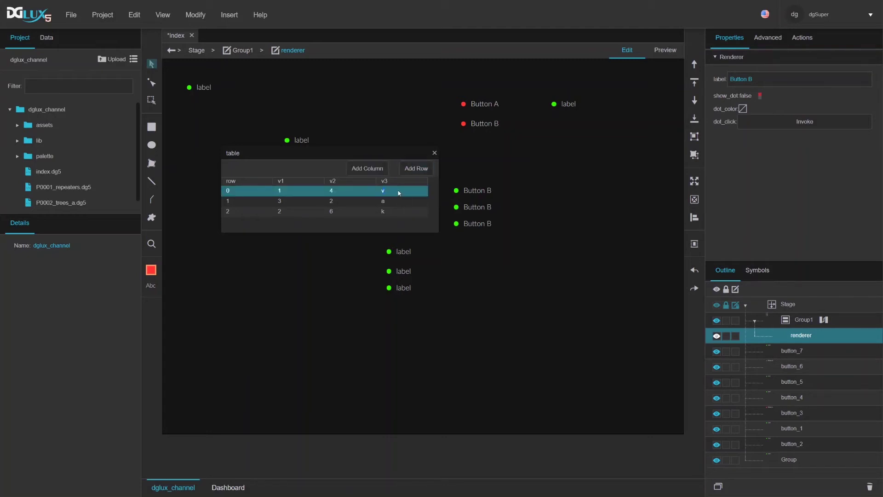
{"action": "type", "text": "true"}
{"action": "left_click", "coordinate": [398, 203]}
{"action": "type", "text": "false"}
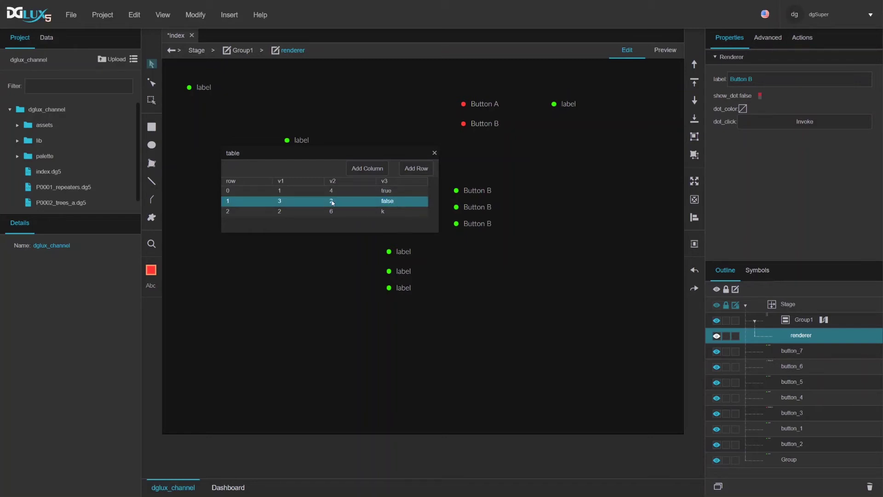
{"action": "left_click", "coordinate": [387, 216]}
{"action": "type", "text": "true"}
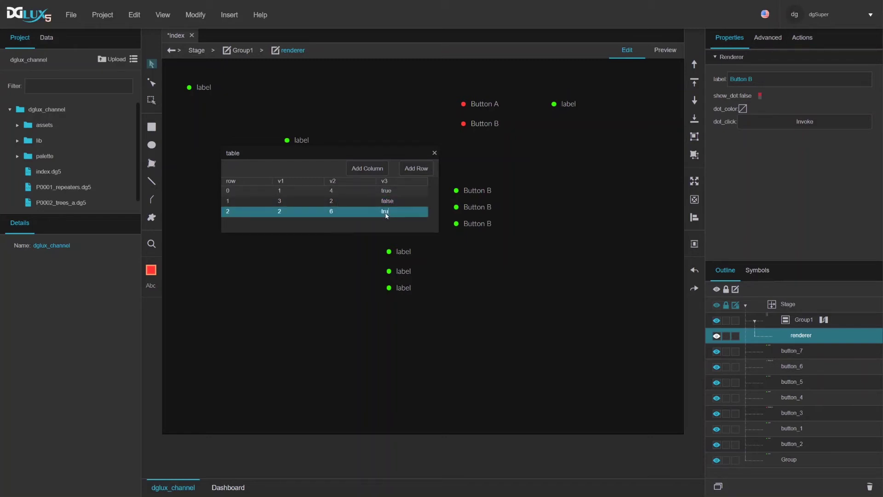
{"action": "key", "text": "Return"}
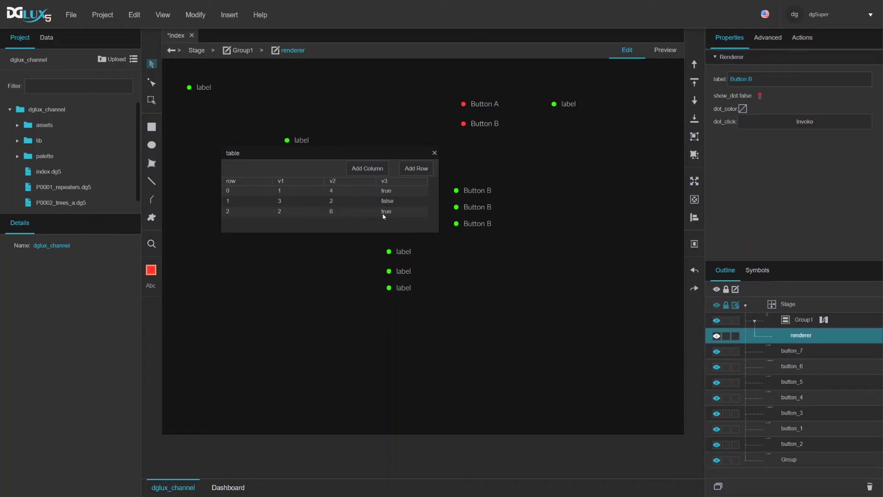
- Fill column v1 with Button A, Button B and Button C for rows 0 to 2 and close the table
{"action": "left_click", "coordinate": [303, 193]}
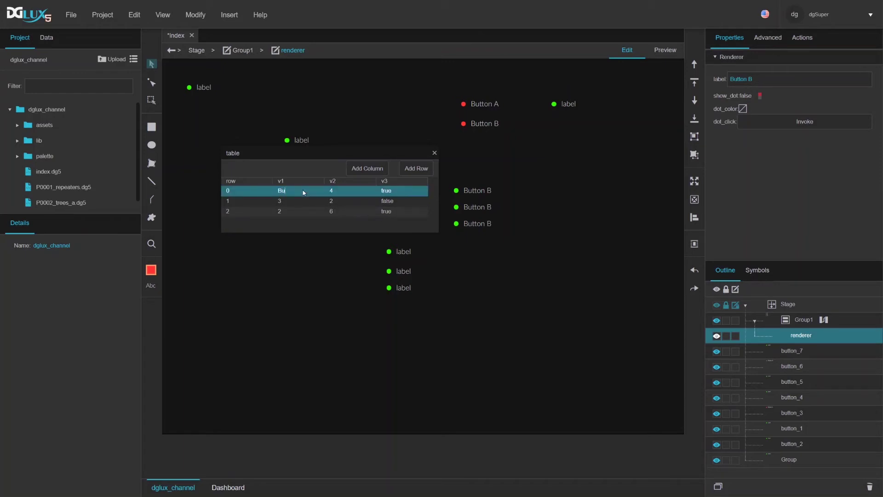
{"action": "type", "text": "Button A"}
{"action": "left_click", "coordinate": [295, 201]}
{"action": "type", "text": "Button"}
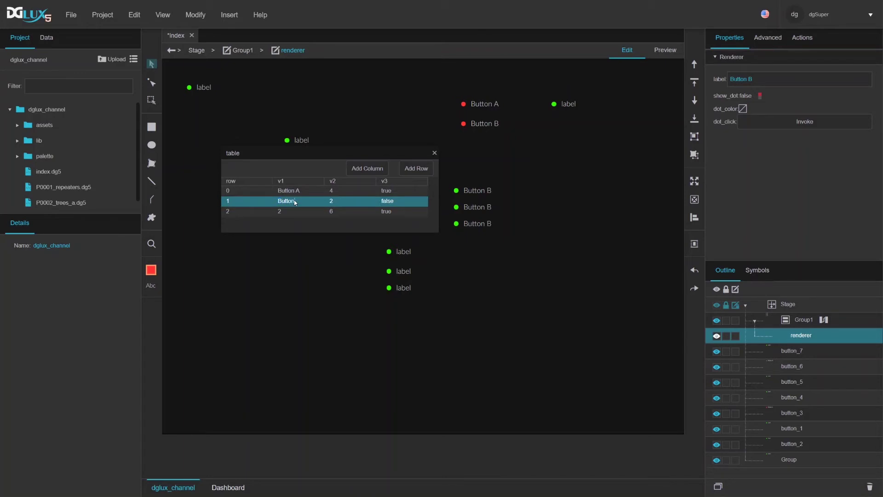
{"action": "type", "text": " B"}
{"action": "left_click", "coordinate": [289, 212]}
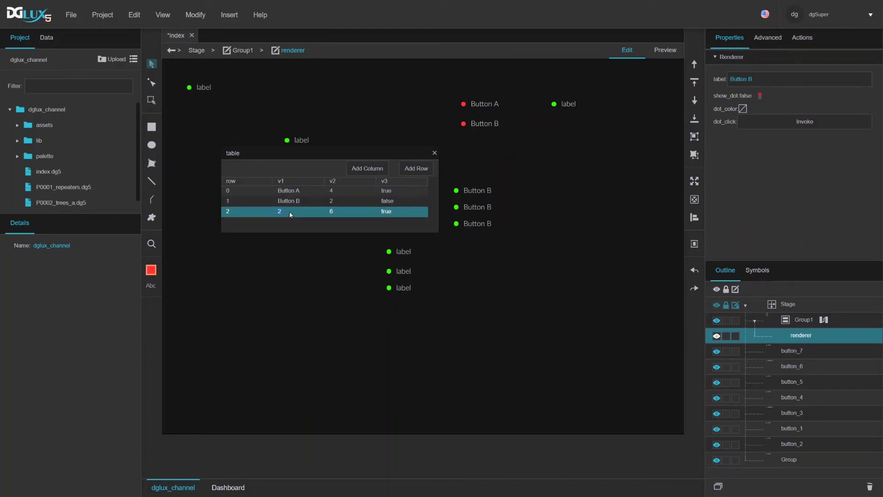
{"action": "type", "text": "Button C"}
{"action": "left_click", "coordinate": [434, 152]}
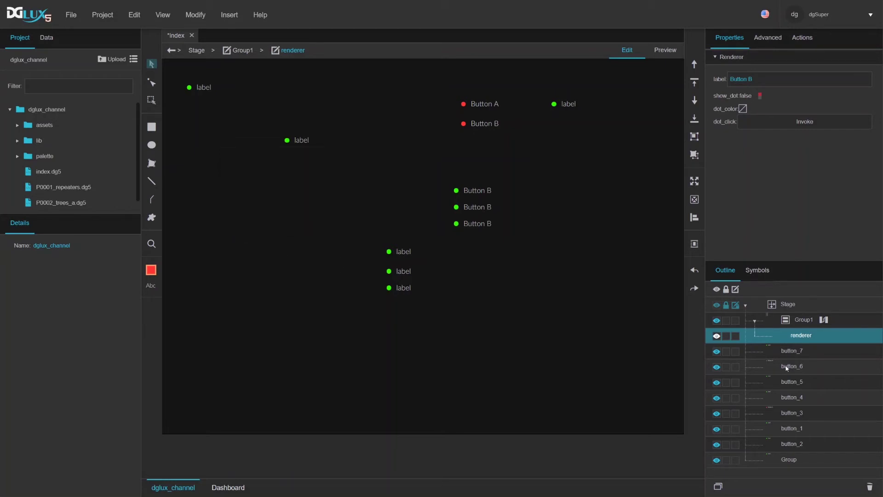
- Reopen Group1's repeater table beside the renderer's parameters and bind the row 0 cell of v1 to the label
{"action": "left_click", "coordinate": [796, 324]}
{"action": "scroll", "coordinate": [790, 235], "scroll_direction": "down", "scroll_amount": 5}
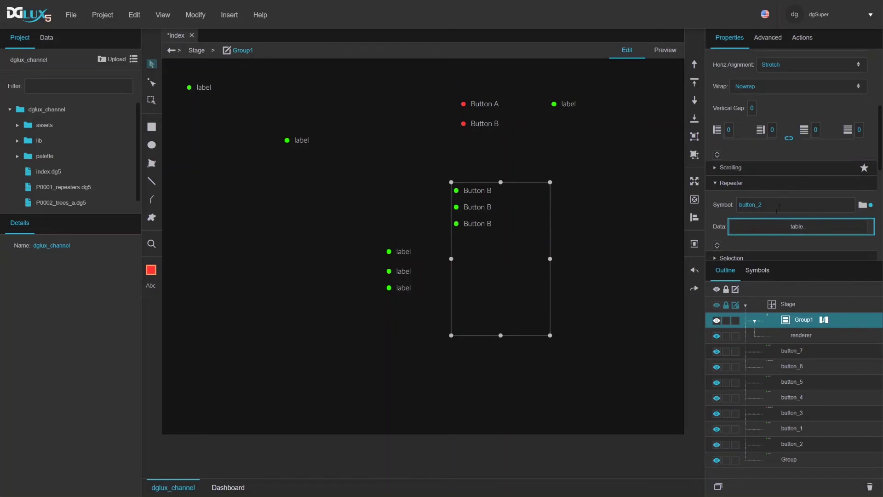
{"action": "left_click", "coordinate": [779, 226]}
{"action": "left_click", "coordinate": [801, 335]}
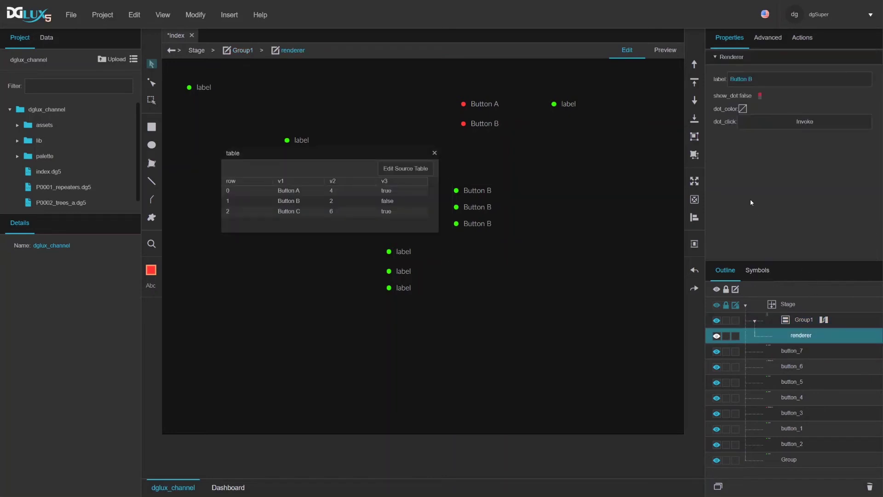
{"action": "left_click", "coordinate": [284, 182]}
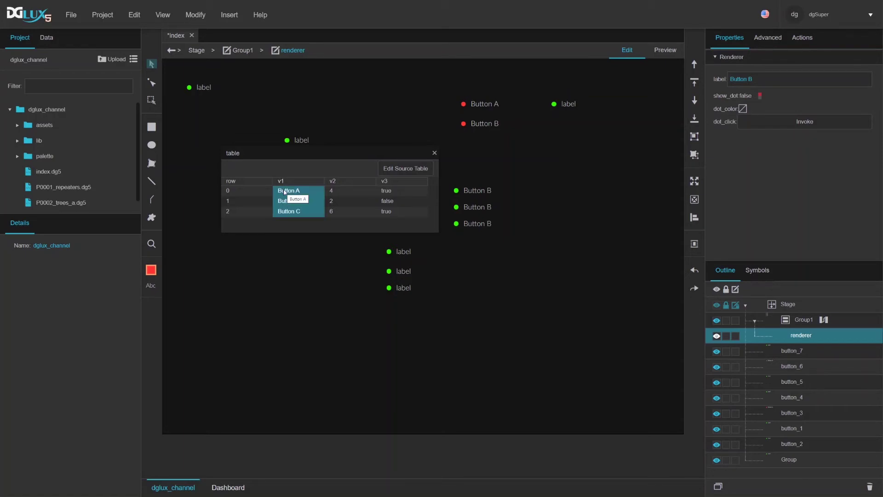
{"action": "left_click_drag", "start_coordinate": [284, 192], "coordinate": [752, 81]}
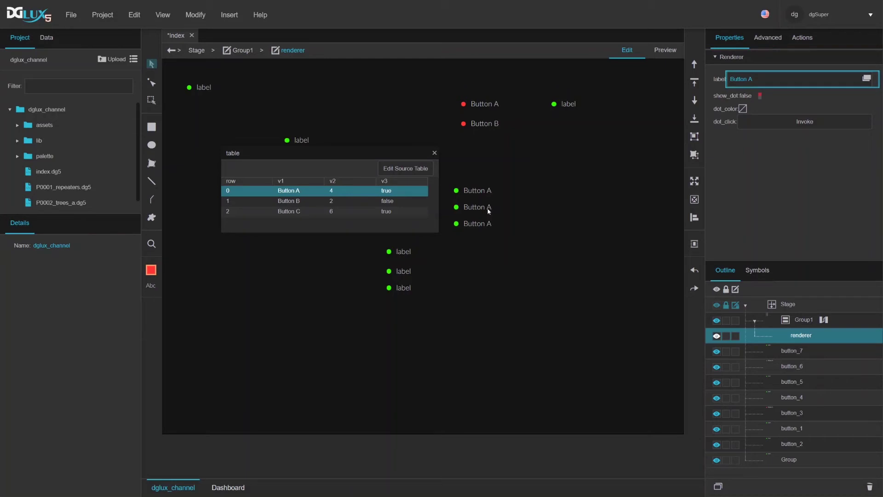
- Bind the whole v1 column to the renderer's label and the v3 column to its show_dot parameter
{"action": "left_click_drag", "start_coordinate": [291, 182], "coordinate": [738, 79]}
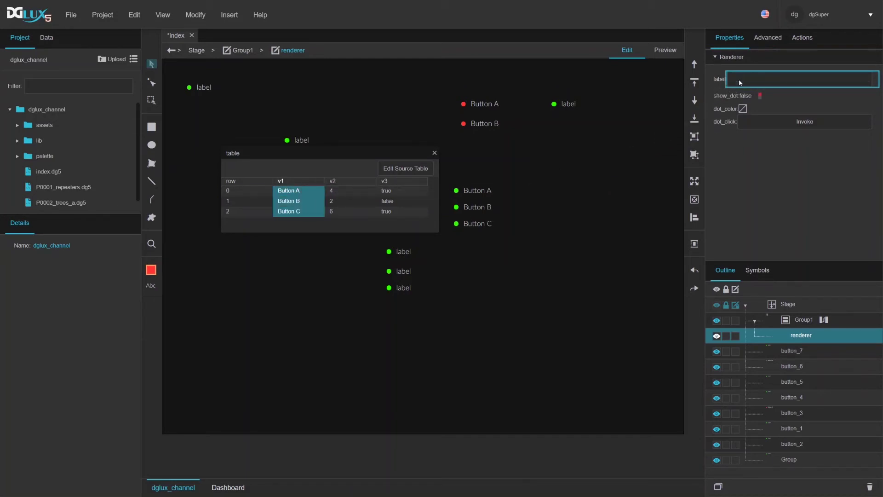
{"action": "left_click", "coordinate": [293, 193]}
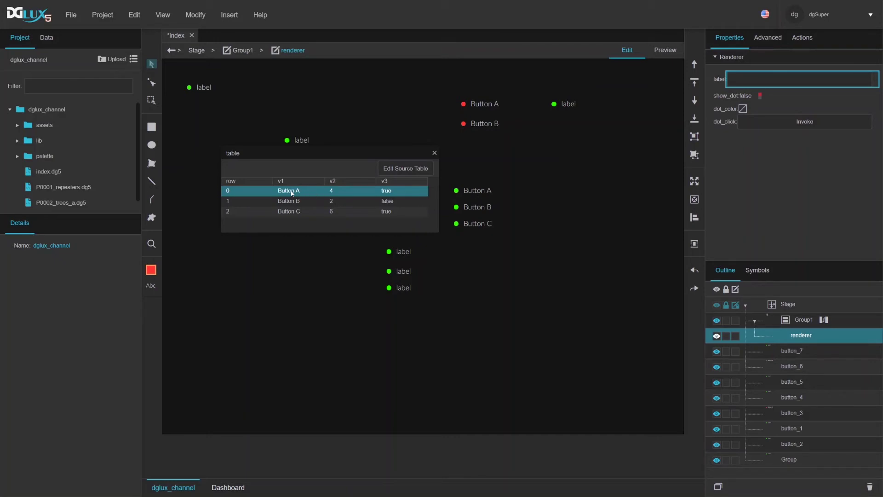
{"action": "left_click_drag", "start_coordinate": [383, 180], "coordinate": [761, 97]}
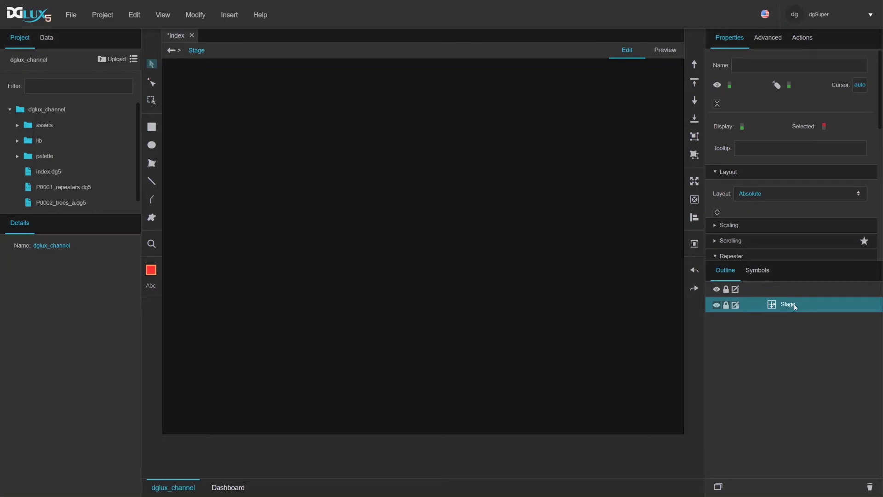
- Open the dataflow of the empty Stage, then reposition and enlarge the dataflow window
{"action": "right_click", "coordinate": [795, 306]}
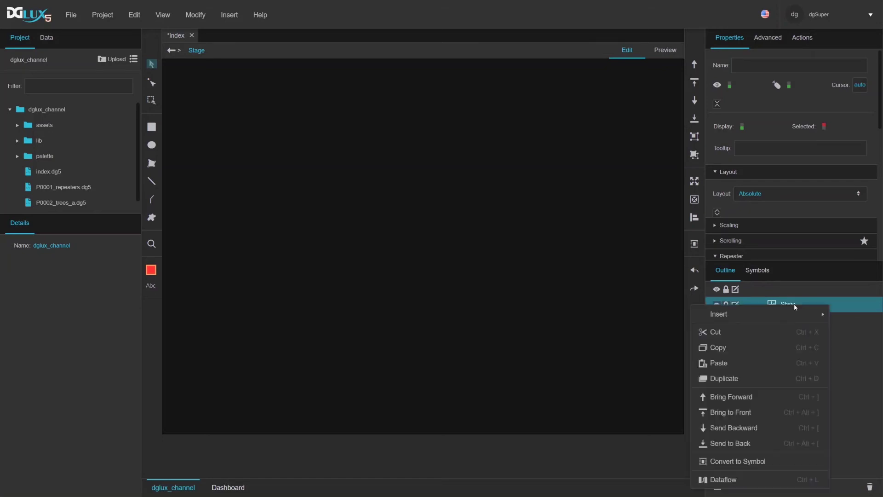
{"action": "left_click", "coordinate": [764, 481]}
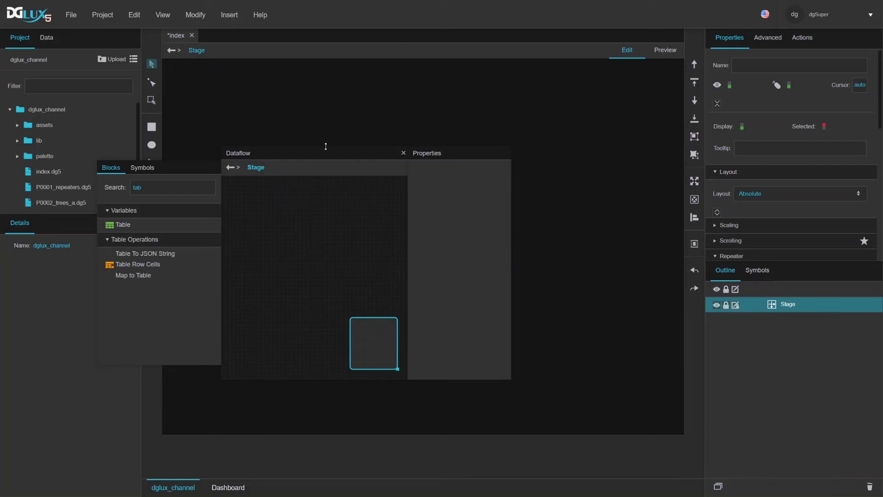
{"action": "left_click_drag", "start_coordinate": [326, 147], "coordinate": [397, 90]}
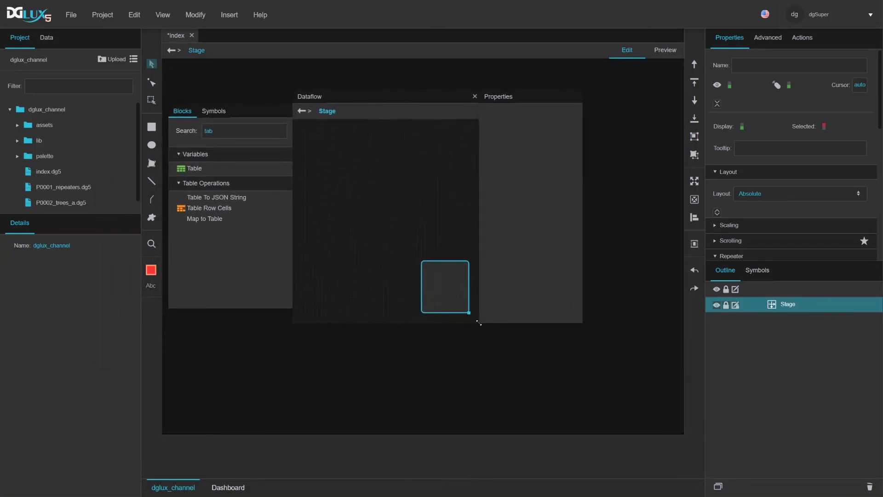
{"action": "left_click_drag", "start_coordinate": [479, 323], "coordinate": [601, 349]}
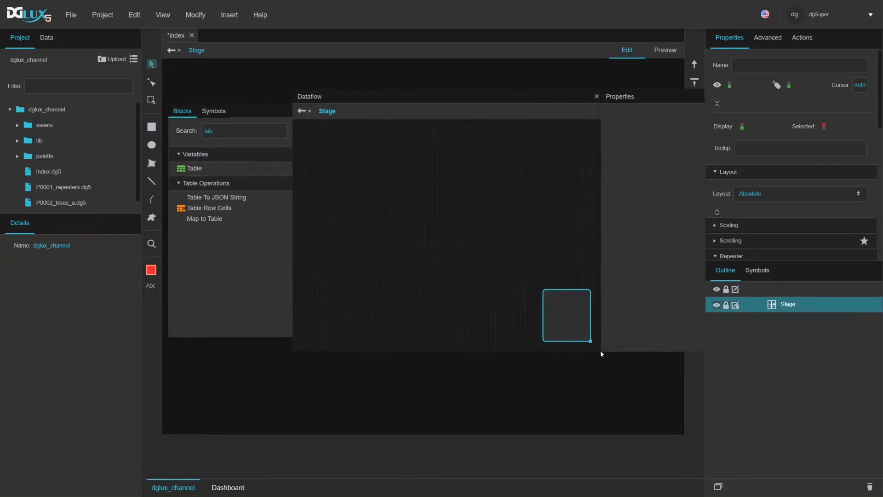
- Show the current page's symbols in the Stage dataflow, and open the project dataflow for a look before closing it
{"action": "left_click", "coordinate": [214, 111]}
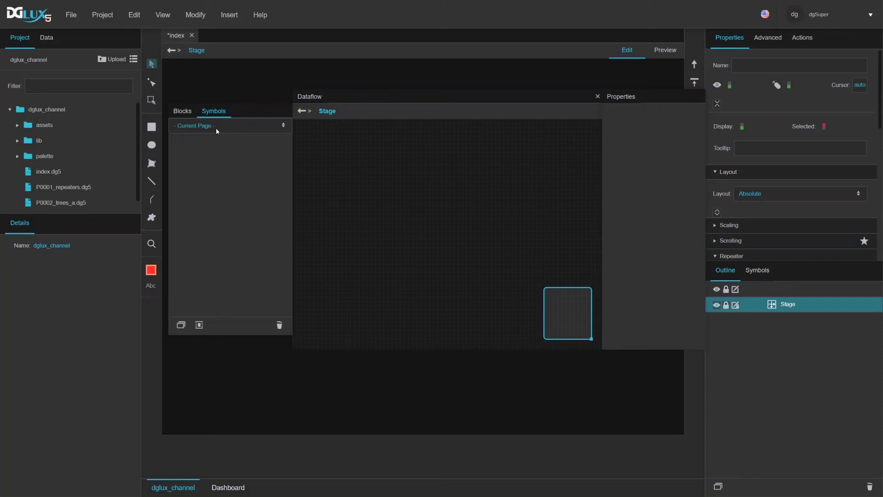
{"action": "left_click", "coordinate": [200, 18]}
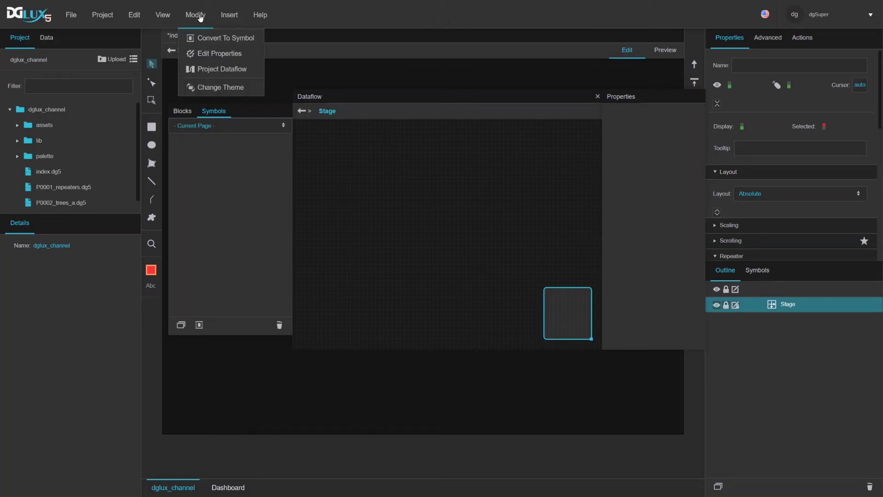
{"action": "left_click", "coordinate": [202, 19]}
{"action": "left_click", "coordinate": [203, 20]}
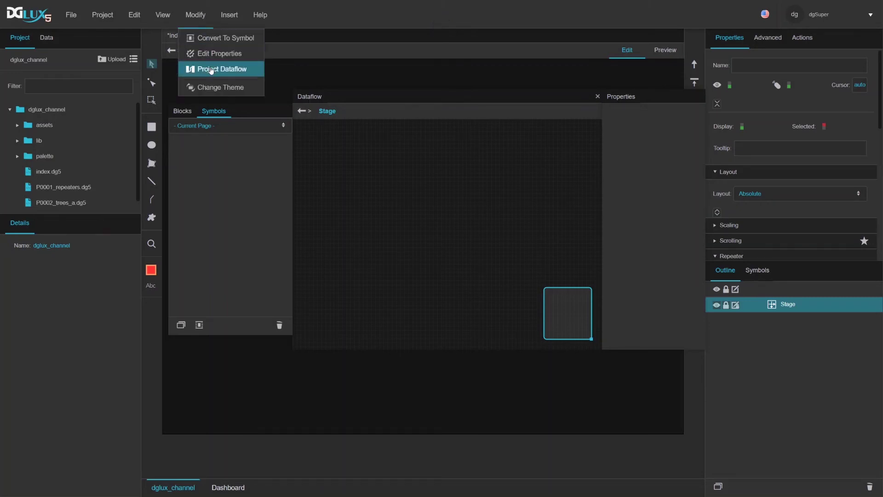
{"action": "left_click", "coordinate": [211, 69]}
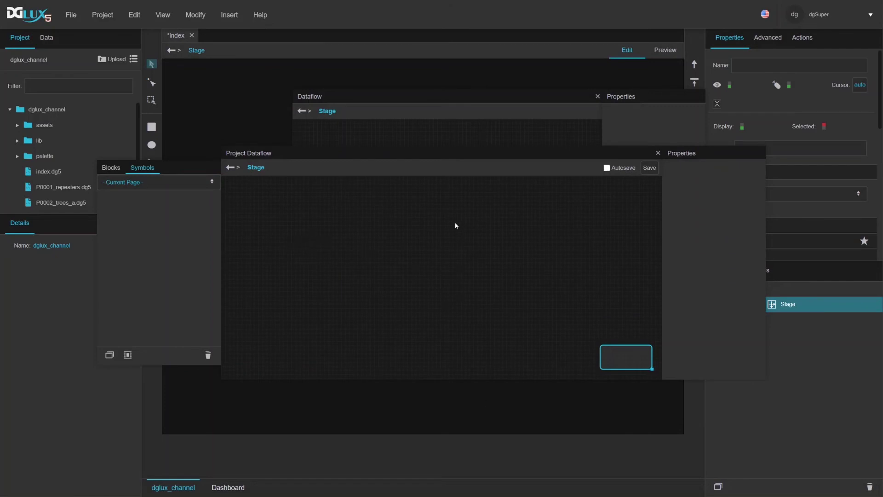
{"action": "left_click", "coordinate": [658, 153]}
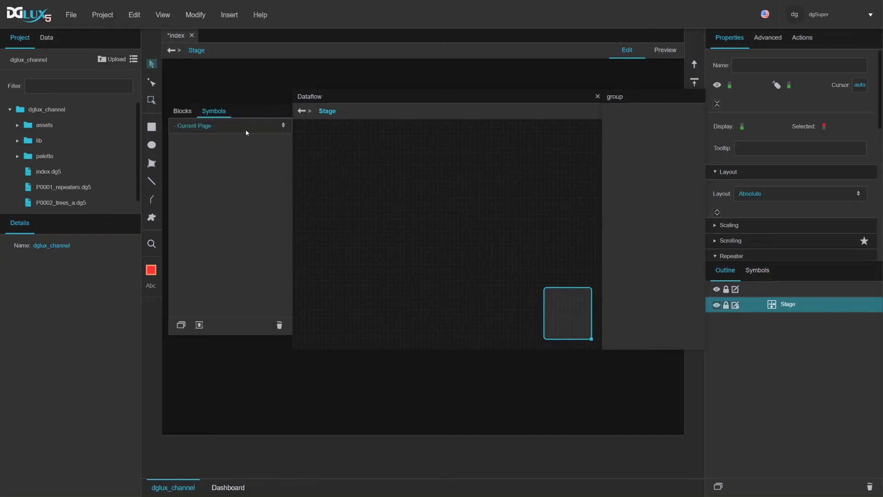
- View the current project's dataflow symbols, return to the current page's list and reposition the dataflow window
{"action": "left_click", "coordinate": [219, 123]}
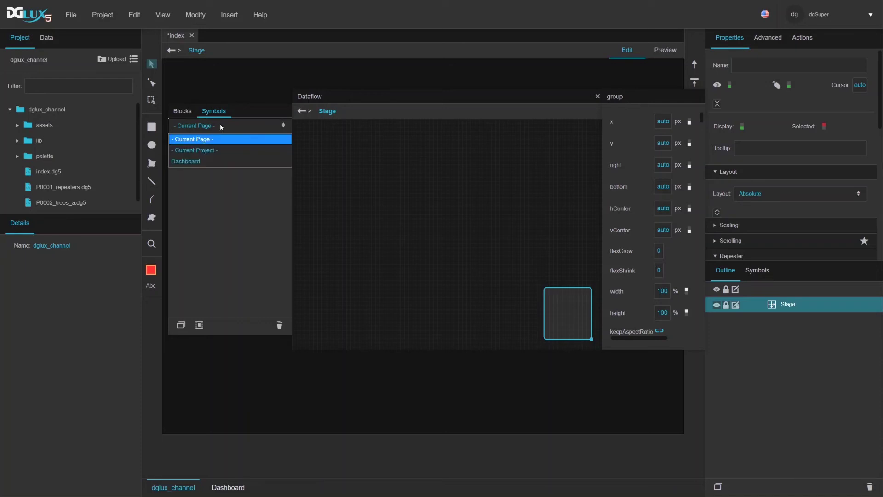
{"action": "left_click", "coordinate": [208, 151]}
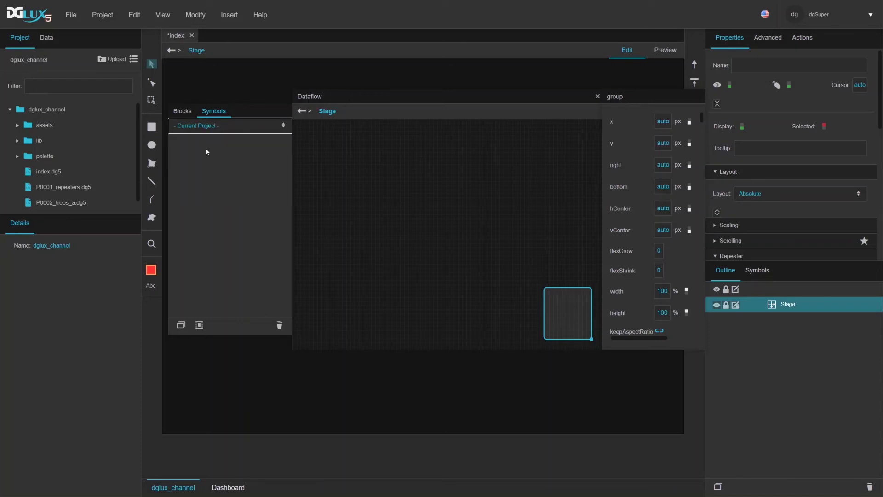
{"action": "left_click_drag", "start_coordinate": [327, 101], "coordinate": [204, 177]}
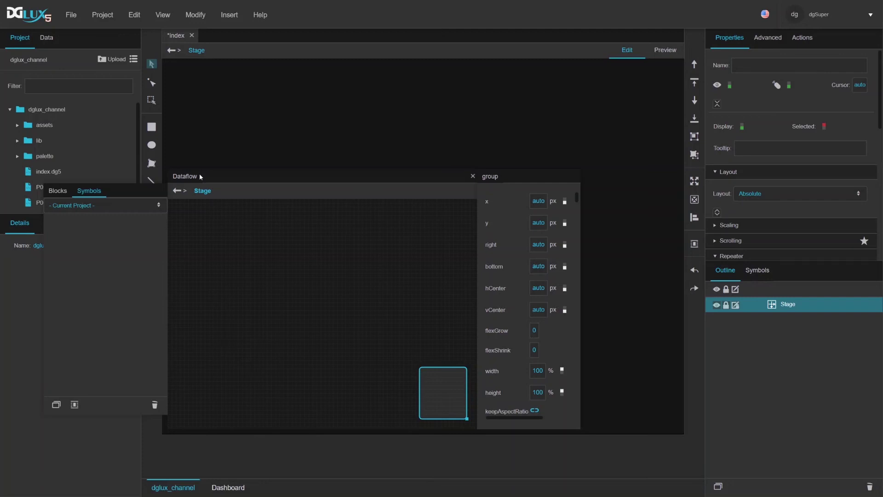
{"action": "left_click", "coordinate": [139, 206]}
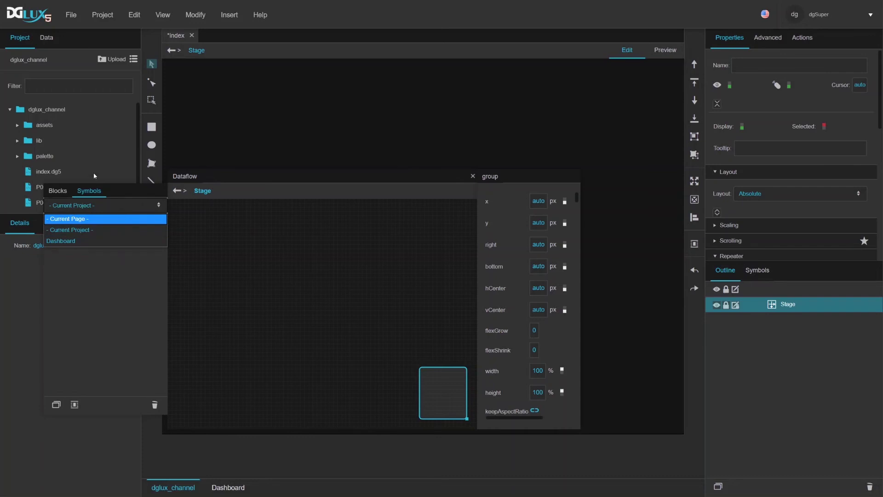
{"action": "left_click", "coordinate": [85, 220]}
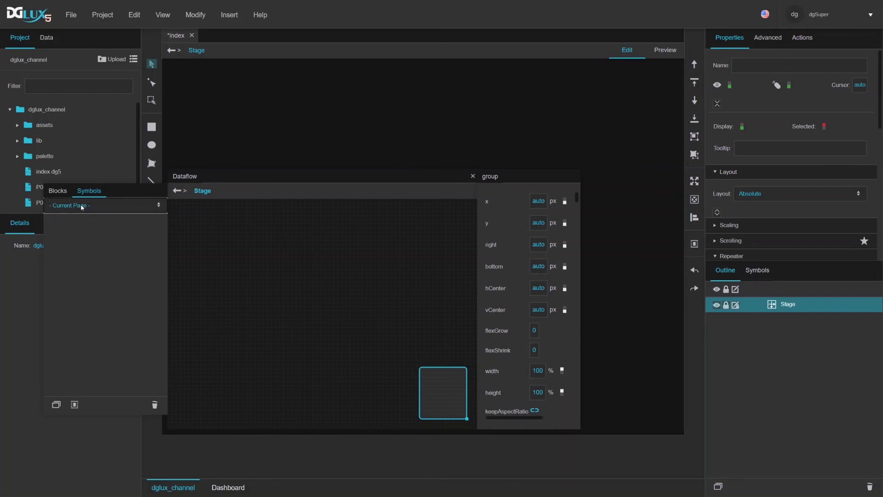
{"action": "left_click_drag", "start_coordinate": [200, 184], "coordinate": [299, 172]}
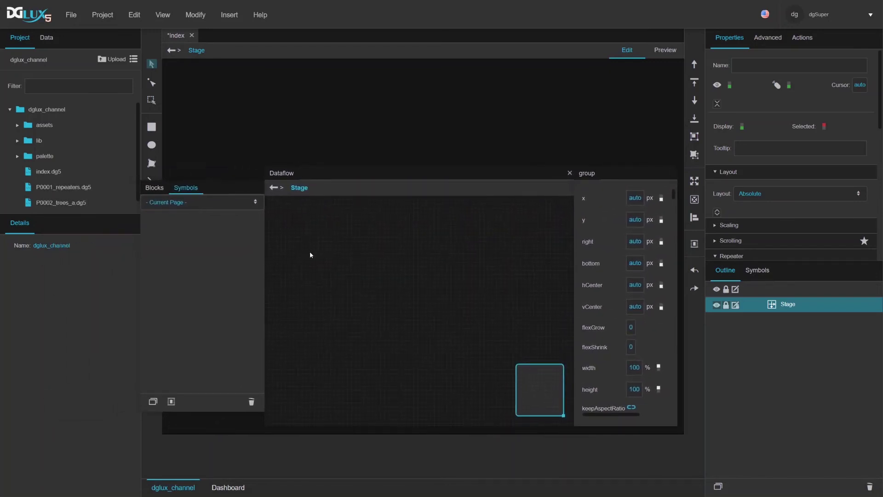
- Clear the block search and add a String variable block to the Stage dataflow
{"action": "left_click", "coordinate": [157, 190]}
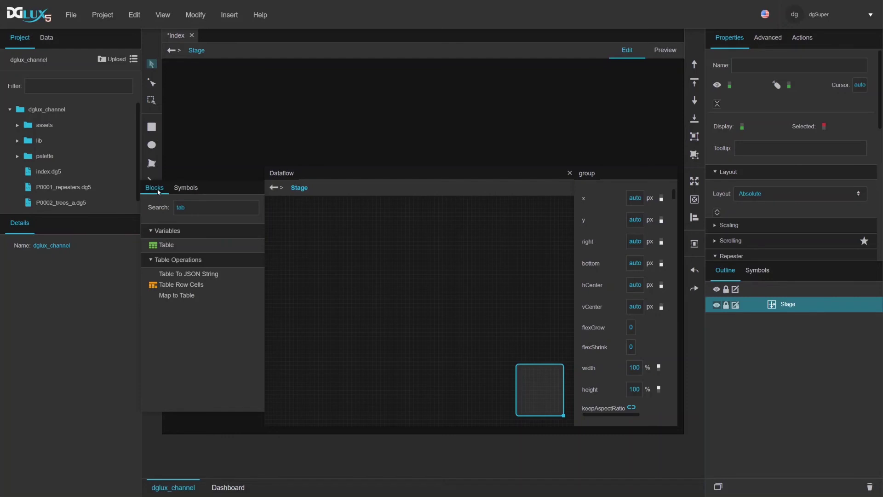
{"action": "double_click", "coordinate": [225, 211]}
{"action": "key", "text": "BackSpace"}
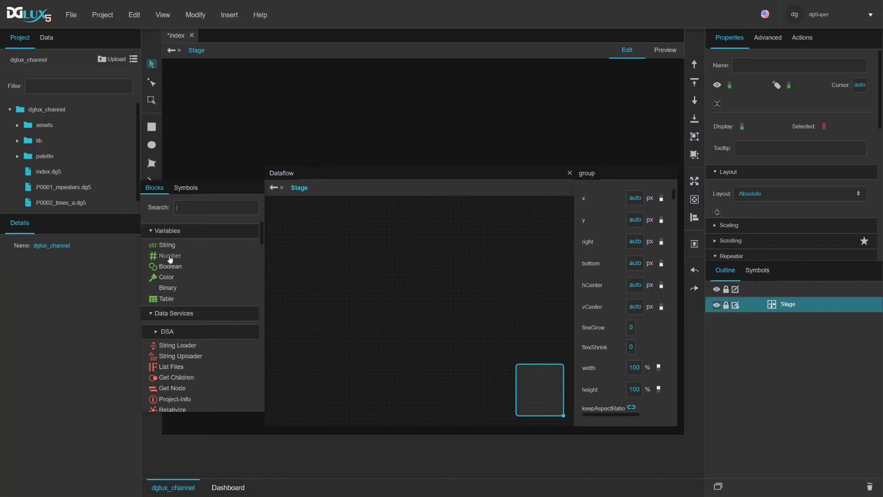
{"action": "left_click_drag", "start_coordinate": [166, 245], "coordinate": [360, 214]}
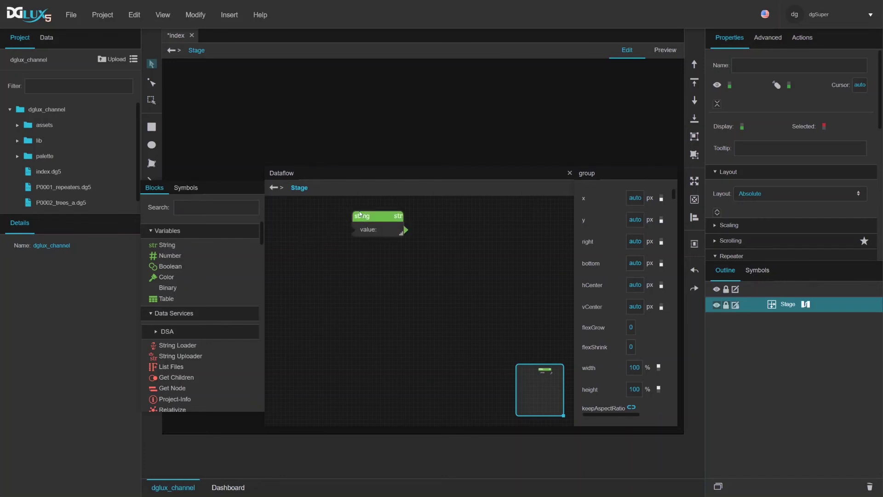
- Convert the string block in the Stage dataflow to a symbol named convert_status
{"action": "left_click", "coordinate": [382, 217]}
{"action": "right_click", "coordinate": [375, 219]}
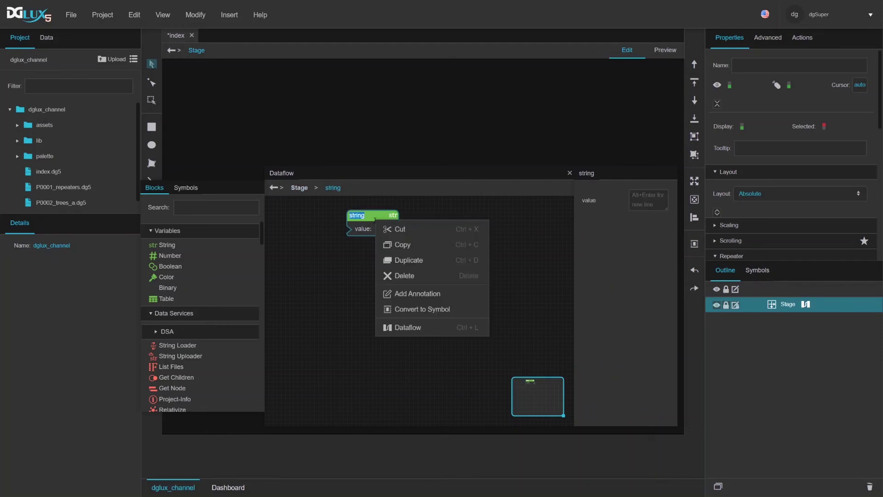
{"action": "left_click", "coordinate": [371, 233]}
{"action": "right_click", "coordinate": [396, 230]}
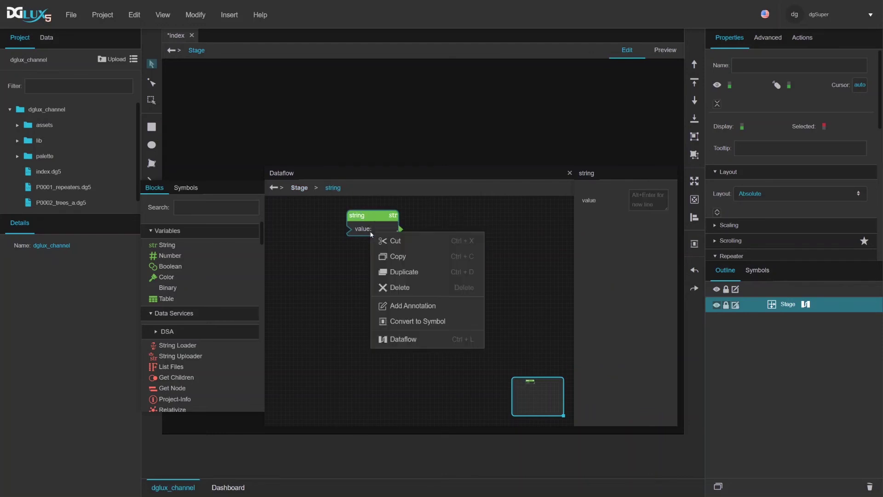
{"action": "left_click", "coordinate": [418, 322]}
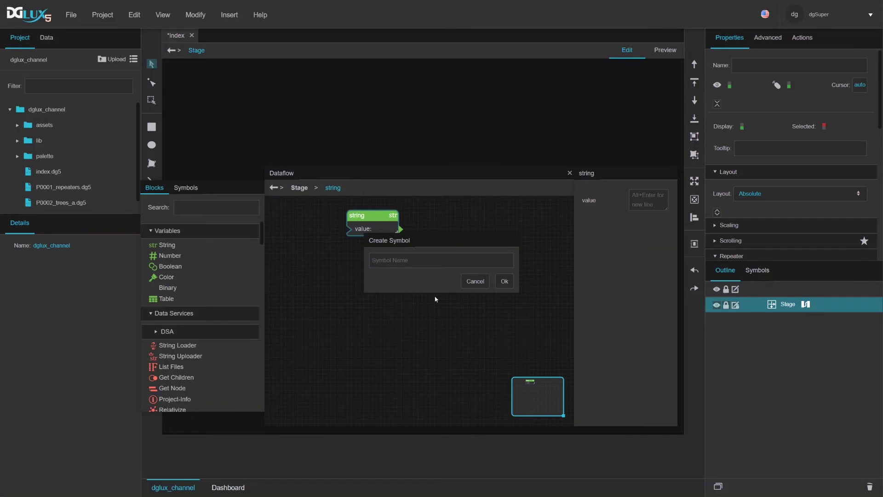
{"action": "type", "text": "convert_status"}
{"action": "left_click", "coordinate": [504, 281]}
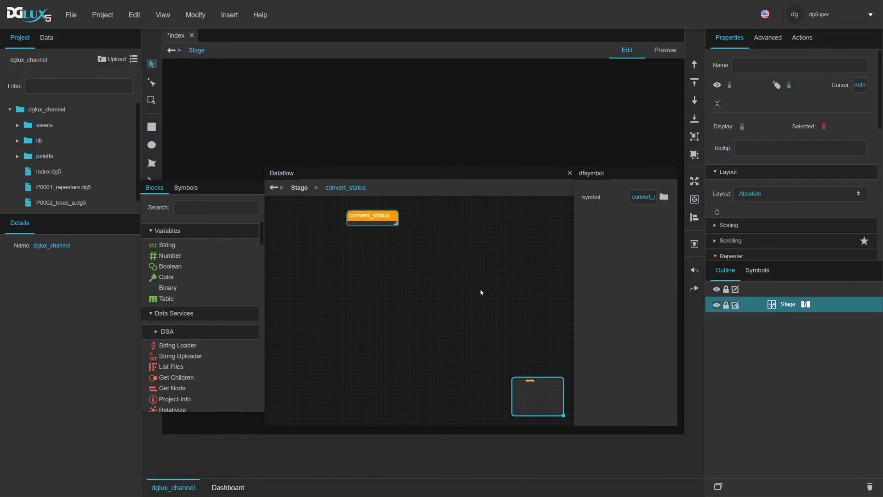
- Rename the page symbol convert_status to utilities.convert_status and select it inside the expanded utilities folder
{"action": "left_click", "coordinate": [391, 225]}
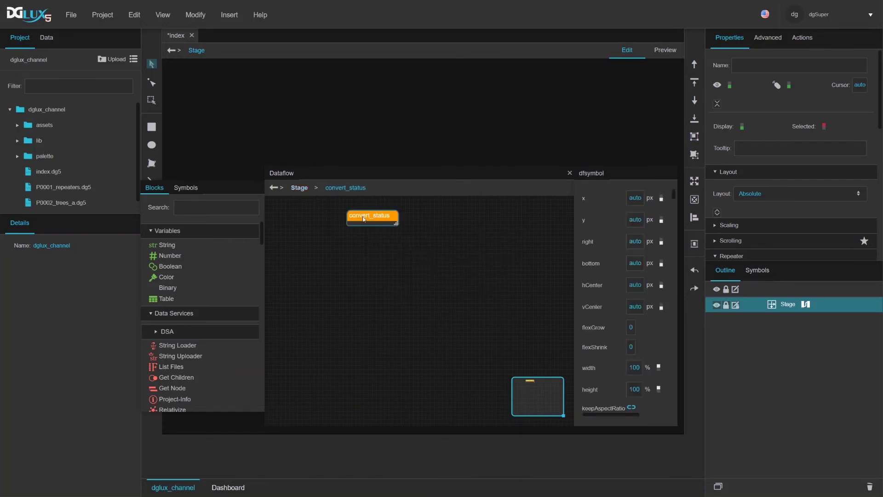
{"action": "left_click", "coordinate": [186, 189]}
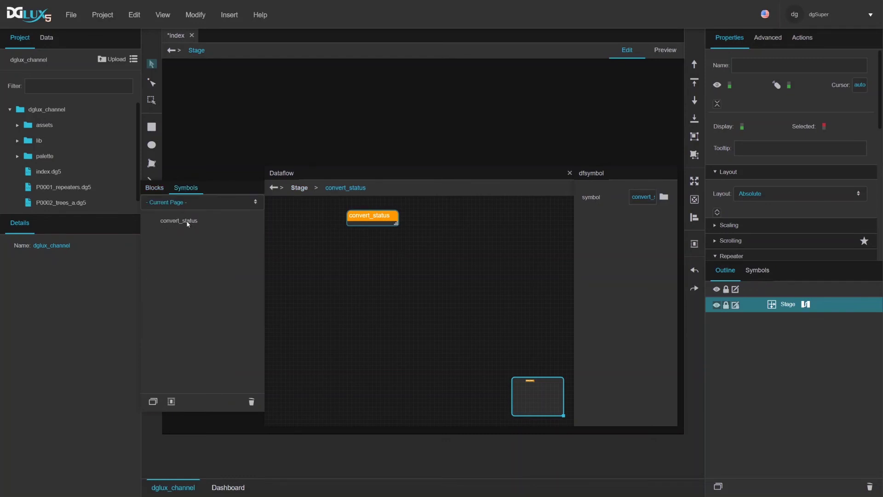
{"action": "right_click", "coordinate": [364, 218]}
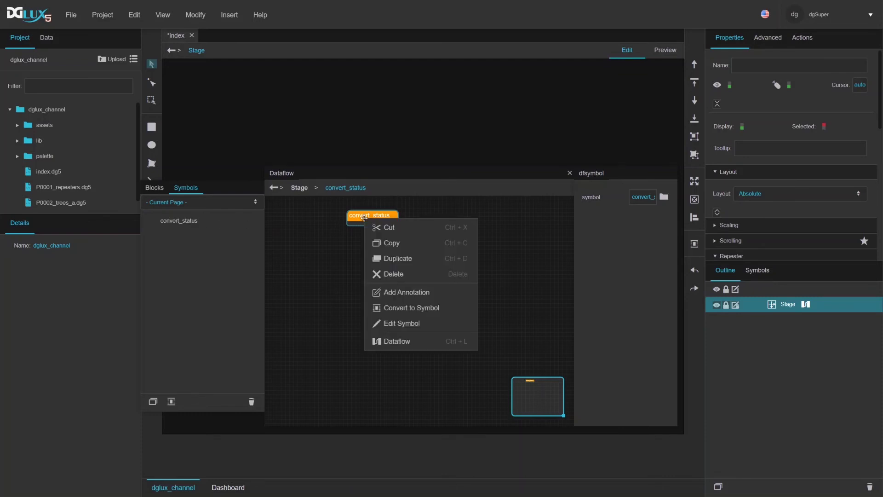
{"action": "left_click", "coordinate": [233, 226]}
{"action": "left_click", "coordinate": [196, 223]}
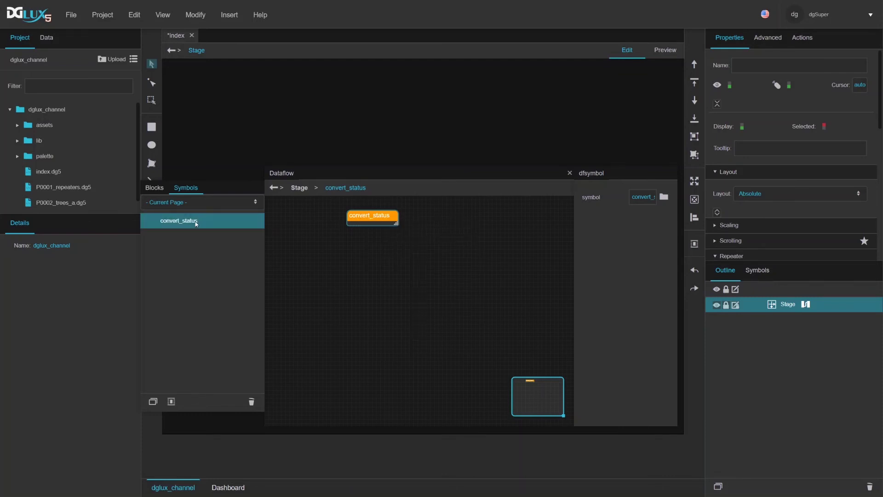
{"action": "right_click", "coordinate": [197, 224]}
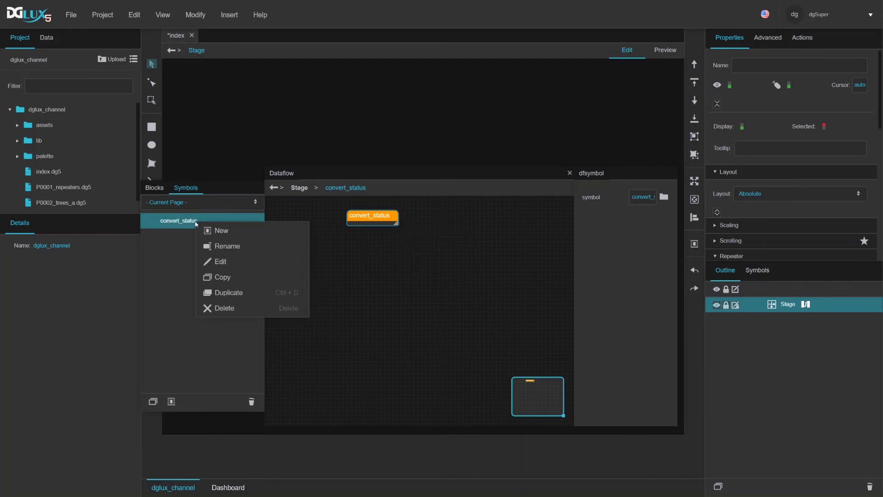
{"action": "left_click", "coordinate": [221, 247]}
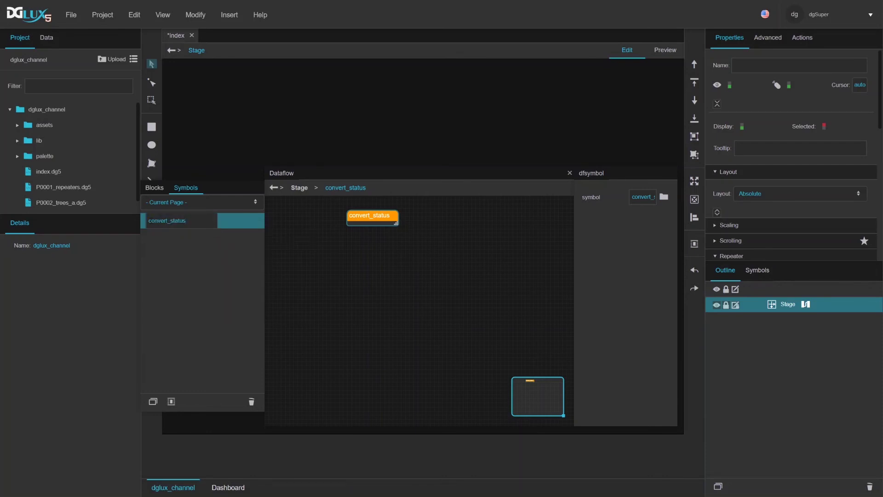
{"action": "type", "text": "utilities."}
{"action": "key", "text": "Return"}
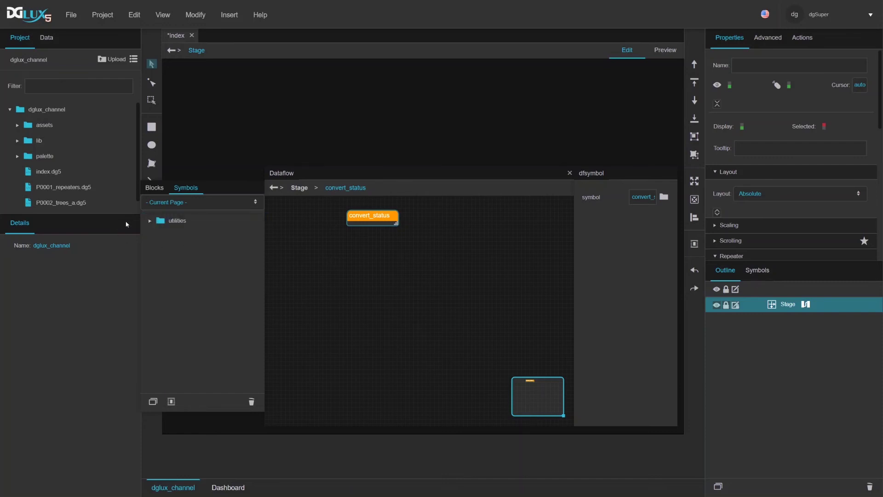
{"action": "left_click", "coordinate": [149, 221]}
{"action": "left_click", "coordinate": [185, 238]}
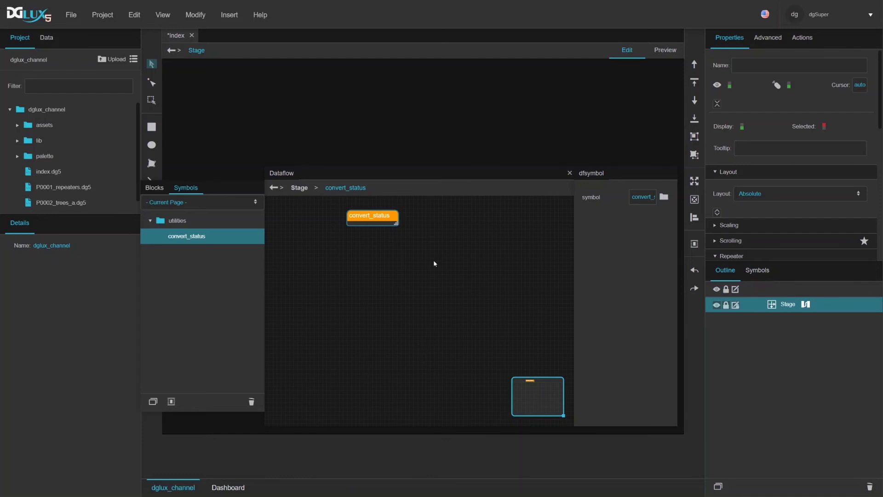
- Reposition the convert_status block in the Stage dataflow and widen its properties area to show the full symbol path
{"action": "left_click_drag", "start_coordinate": [387, 216], "coordinate": [370, 218]}
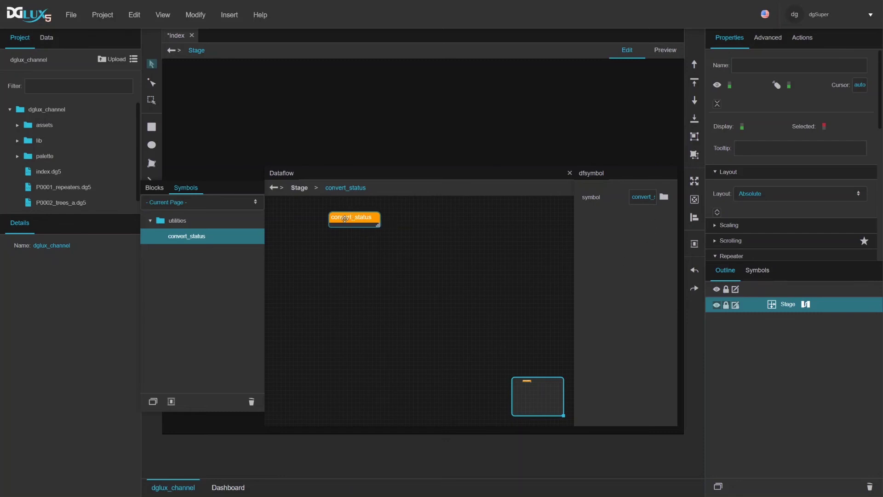
{"action": "right_click", "coordinate": [345, 219]}
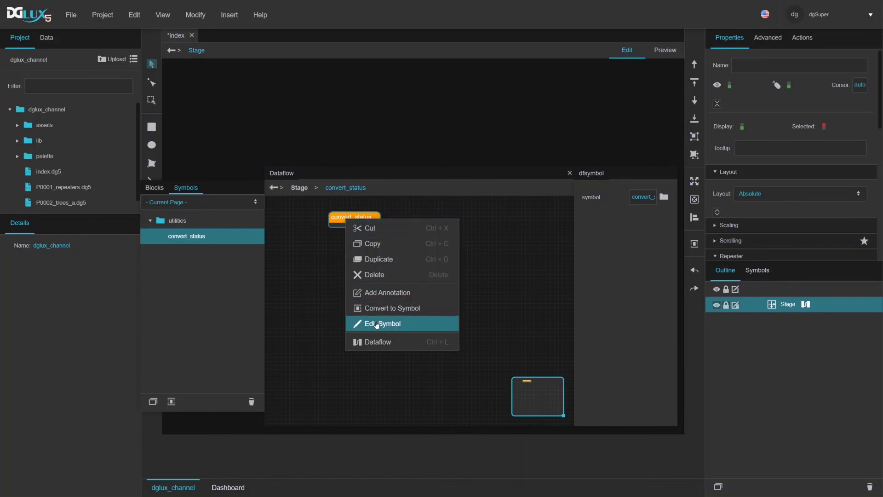
{"action": "left_click", "coordinate": [311, 293]}
{"action": "left_click", "coordinate": [355, 218]}
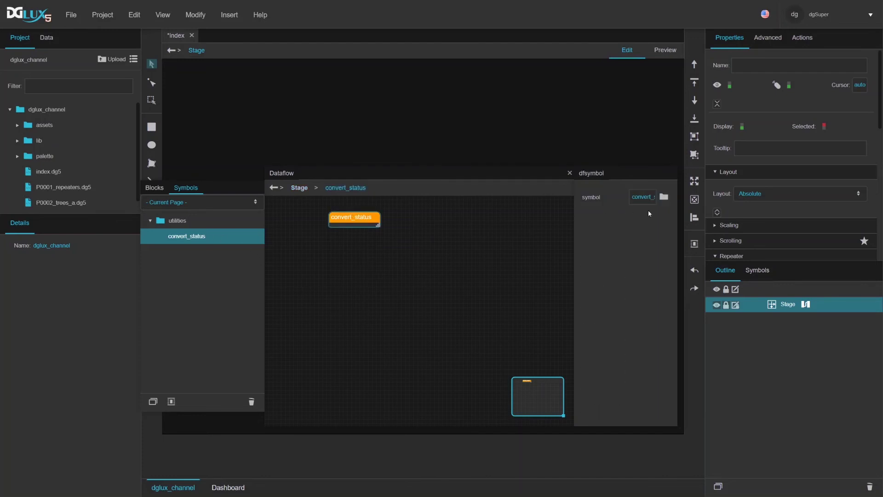
{"action": "left_click", "coordinate": [573, 212]}
{"action": "left_click_drag", "start_coordinate": [581, 204], "coordinate": [642, 204]}
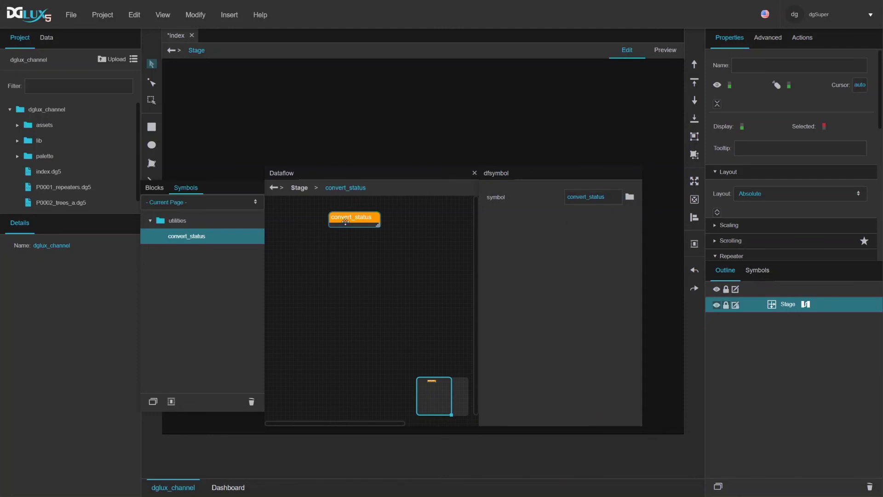
- Replace the convert_status block with an instance of the utilities.convert_status symbol and check its symbol path
{"action": "mouse_move", "coordinate": [346, 222]}
{"action": "left_mouse_down"}
{"action": "mouse_move", "coordinate": [213, 235]}
{"action": "mouse_move", "coordinate": [331, 220]}
{"action": "left_mouse_up"}
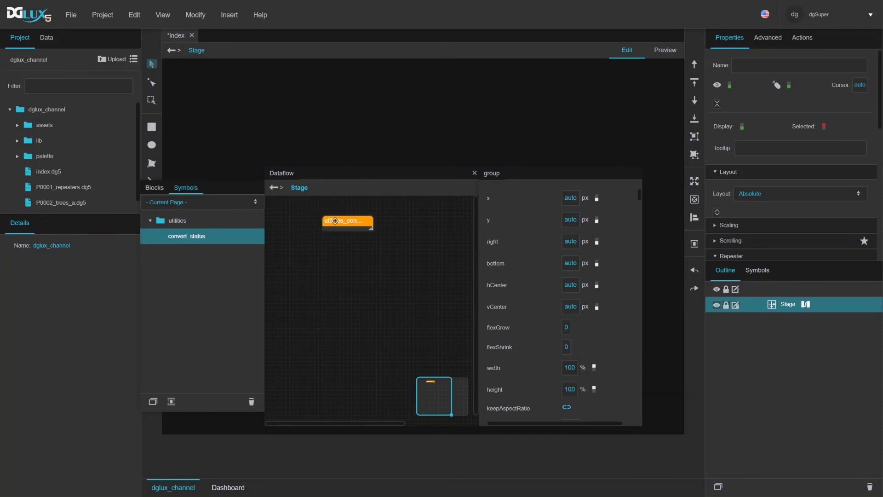
{"action": "left_click", "coordinate": [334, 221]}
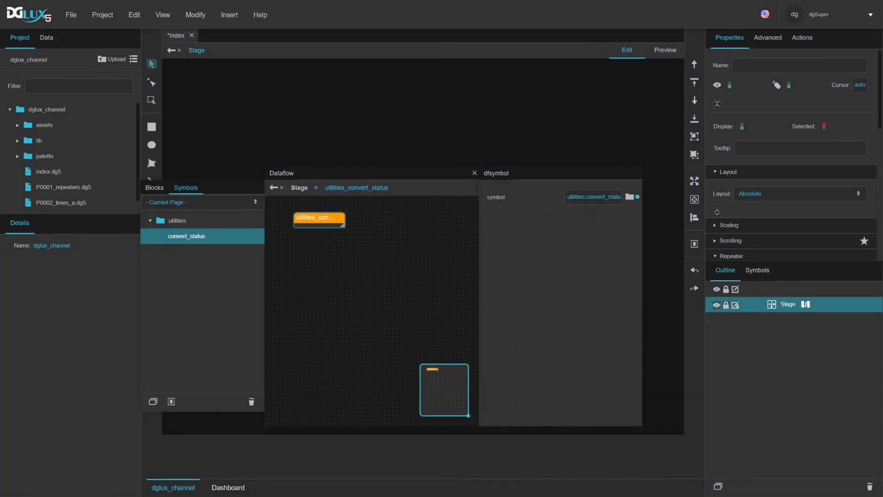
{"action": "double_click", "coordinate": [577, 197]}
- Open the inner dataflow of the utilities.convert_status symbol and shift its string block closer to the canvas edge
{"action": "right_click", "coordinate": [329, 223]}
{"action": "left_click", "coordinate": [348, 329]}
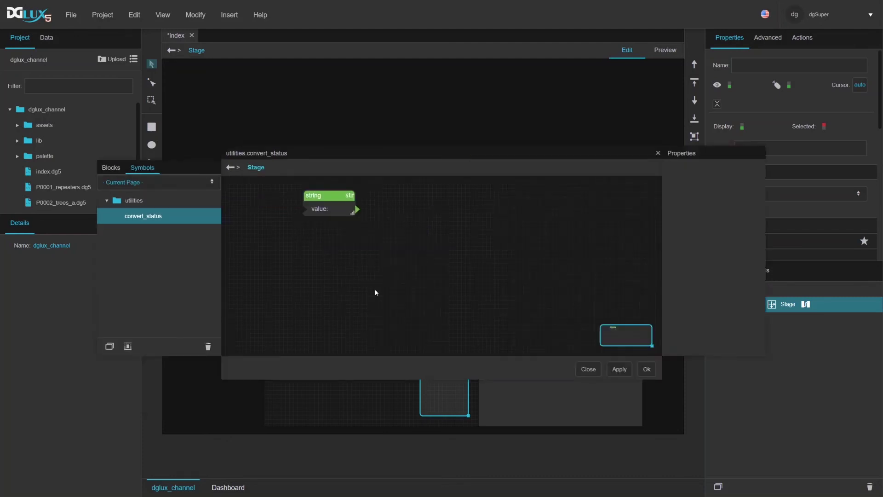
{"action": "left_click_drag", "start_coordinate": [317, 207], "coordinate": [281, 209]}
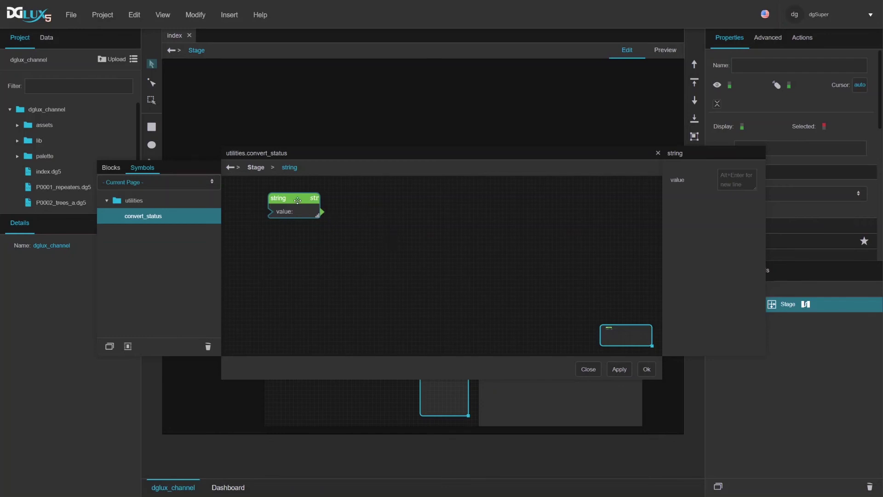
{"action": "right_click", "coordinate": [411, 247]}
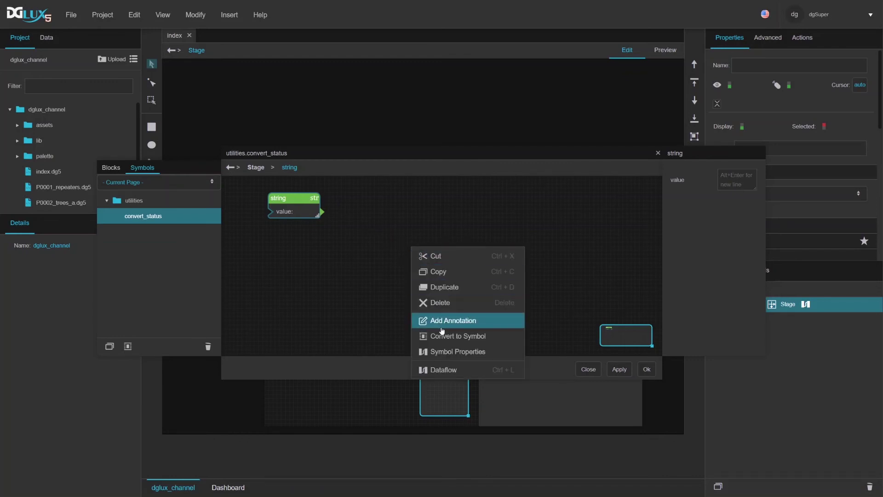
{"action": "left_click", "coordinate": [367, 276]}
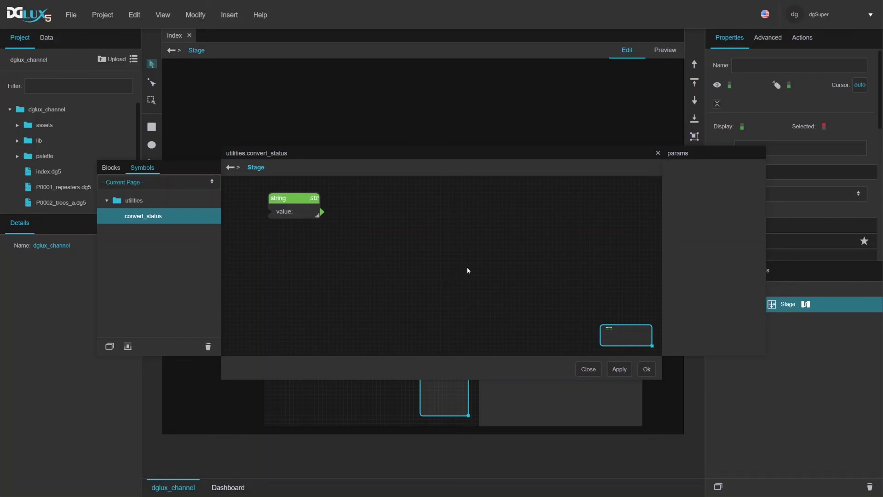
- Open the symbol properties of utilities.convert_status, then reposition and enlarge the Symbol Parameters window
{"action": "right_click", "coordinate": [404, 222]}
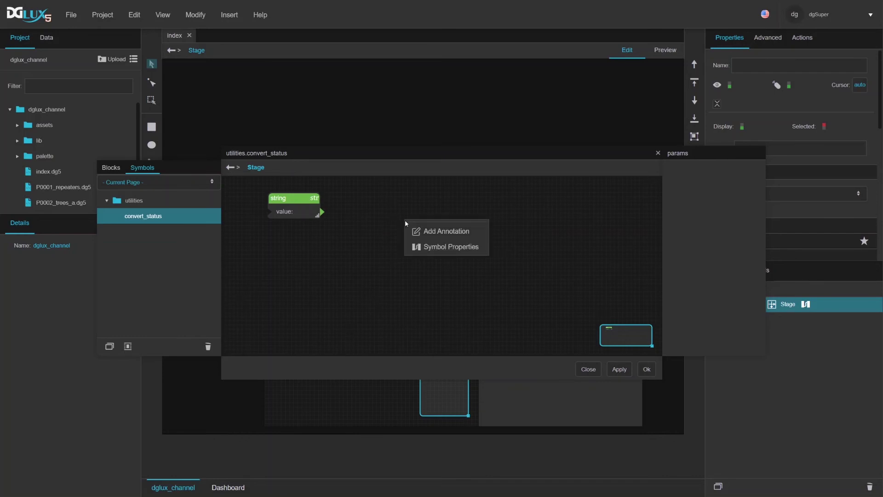
{"action": "left_click", "coordinate": [426, 247]}
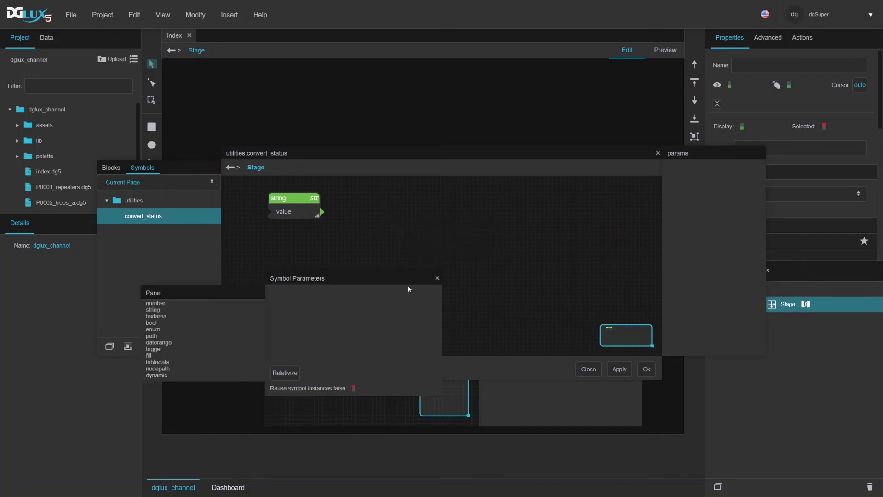
{"action": "left_click_drag", "start_coordinate": [408, 288], "coordinate": [527, 203]}
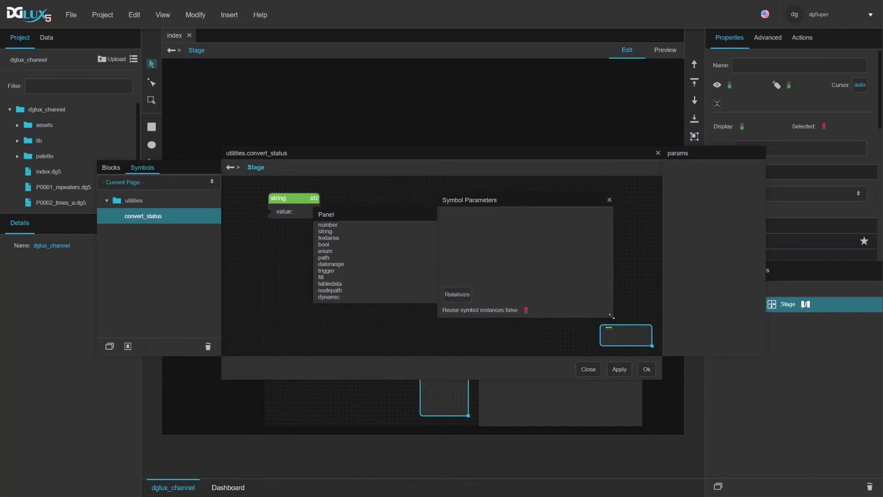
{"action": "left_click_drag", "start_coordinate": [614, 322], "coordinate": [671, 396]}
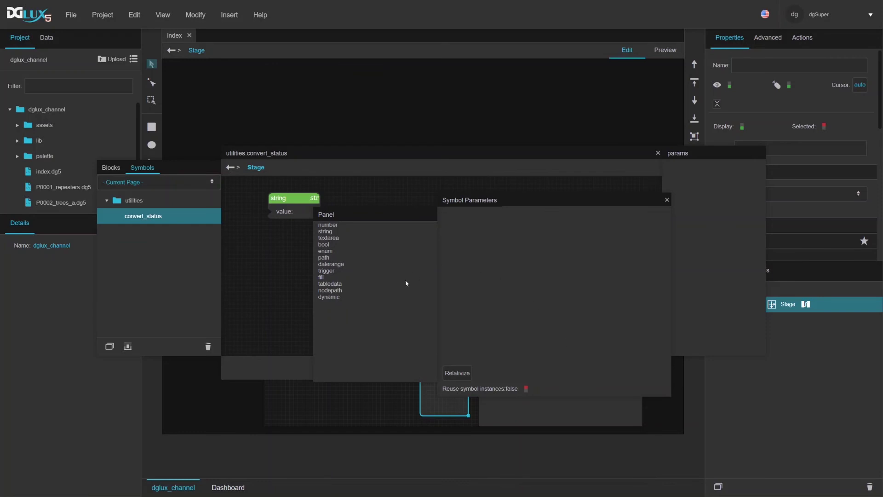
{"action": "left_click_drag", "start_coordinate": [327, 231], "coordinate": [456, 229]}
{"action": "double_click", "coordinate": [451, 218]}
{"action": "right_click", "coordinate": [448, 220]}
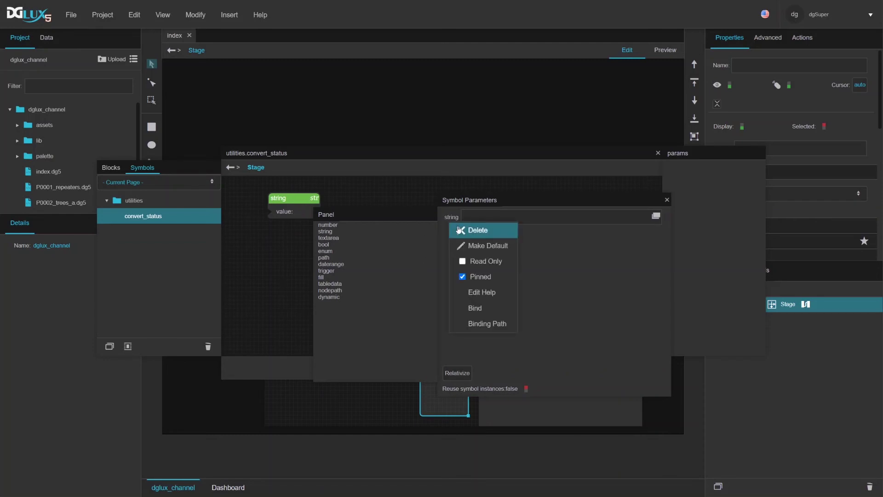
{"action": "left_click", "coordinate": [459, 229]}
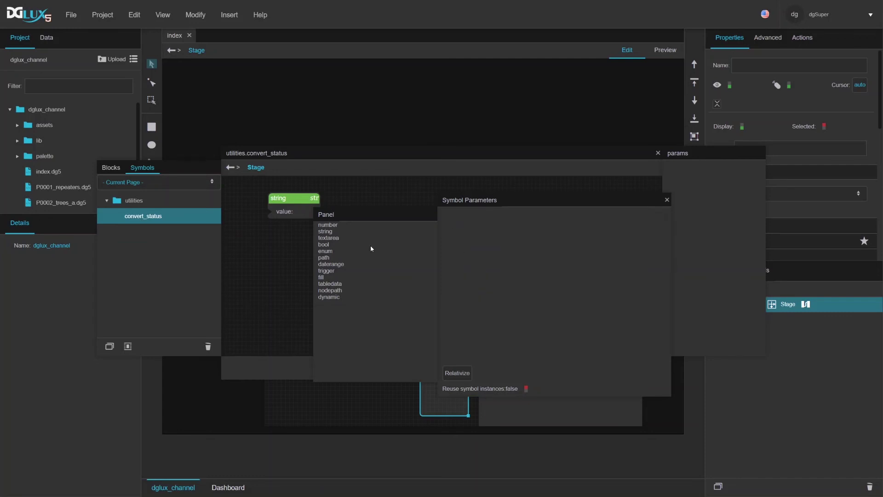
- Add an enum parameter named status_in and a fill parameter named status_color_out to the symbol
{"action": "left_click_drag", "start_coordinate": [340, 256], "coordinate": [456, 230]}
{"action": "left_click_drag", "start_coordinate": [336, 277], "coordinate": [452, 244]}
{"action": "double_click", "coordinate": [451, 222]}
{"action": "type", "text": "status_in"}
{"action": "double_click", "coordinate": [447, 236]}
{"action": "type", "text": "status_color_out"}
- Set the enum options of the status_in parameter to alarm,warning,down,normal
{"action": "right_click", "coordinate": [457, 219]}
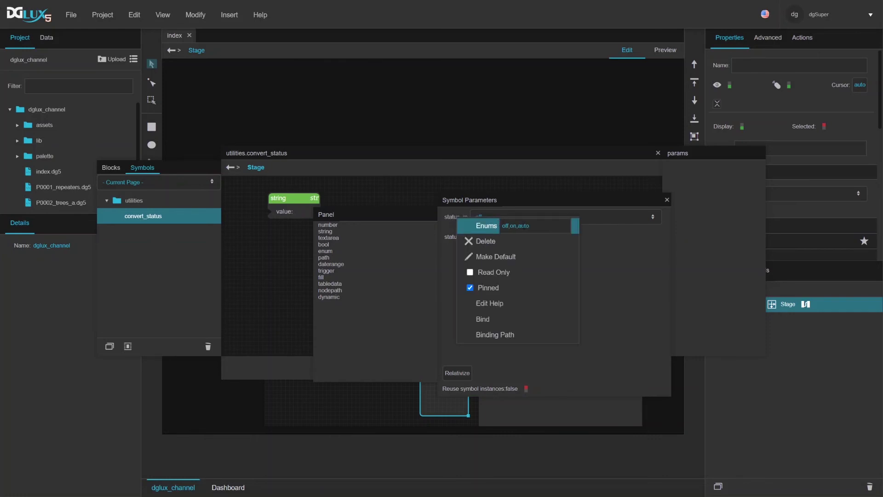
{"action": "triple_click", "coordinate": [538, 230]}
{"action": "type", "text": "alarm,wa"}
{"action": "type", "text": "rning"}
{"action": "type", "text": ",down"}
{"action": "type", "text": ",normal"}
{"action": "key", "text": "Return"}
- Test the status_in options by choosing warning and setting the parameter back to alarm
{"action": "left_click", "coordinate": [518, 219]}
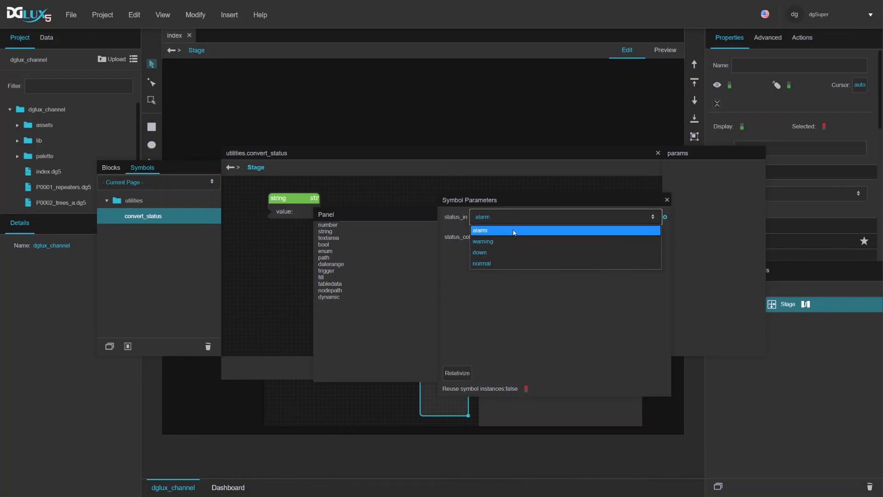
{"action": "left_click", "coordinate": [501, 286]}
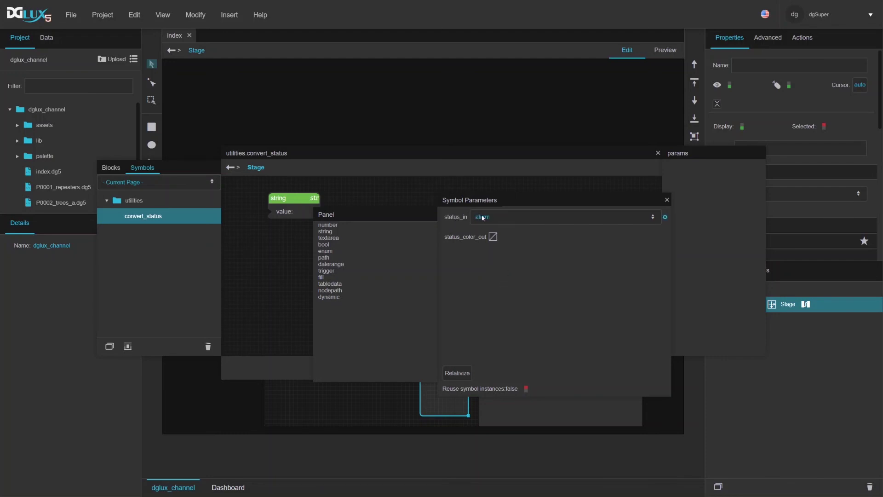
{"action": "left_click", "coordinate": [649, 219]}
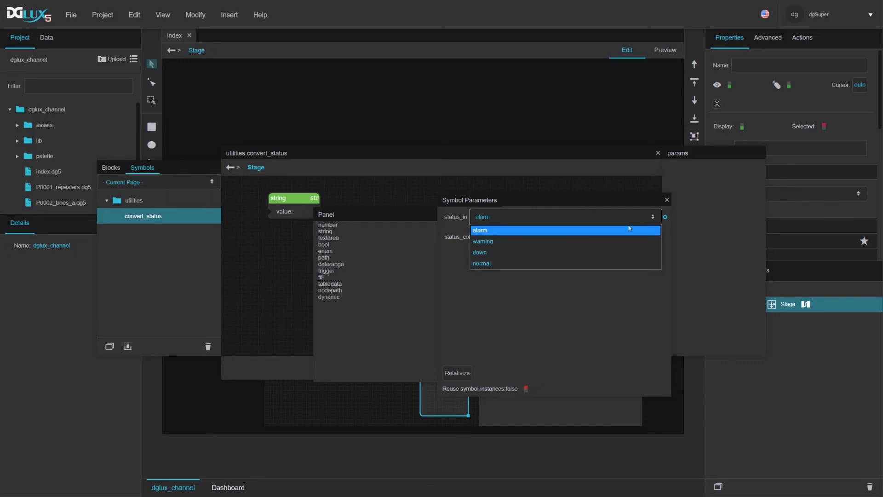
{"action": "left_click", "coordinate": [599, 239]}
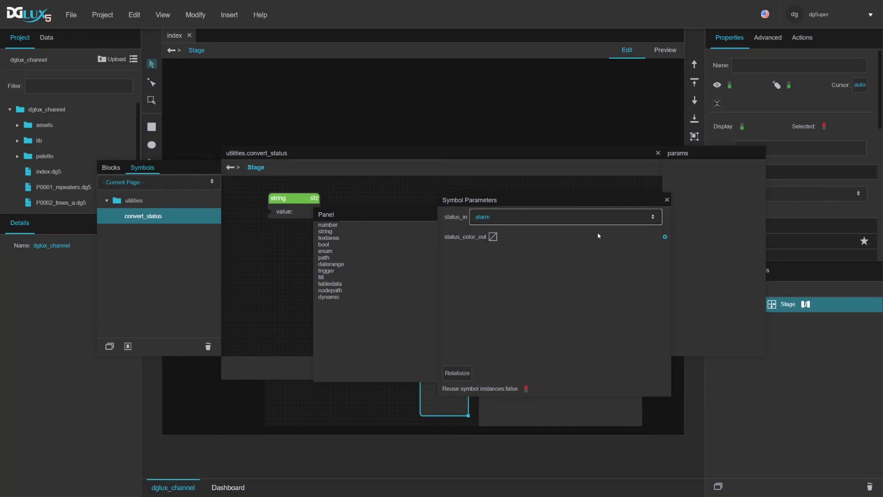
{"action": "left_click", "coordinate": [599, 219]}
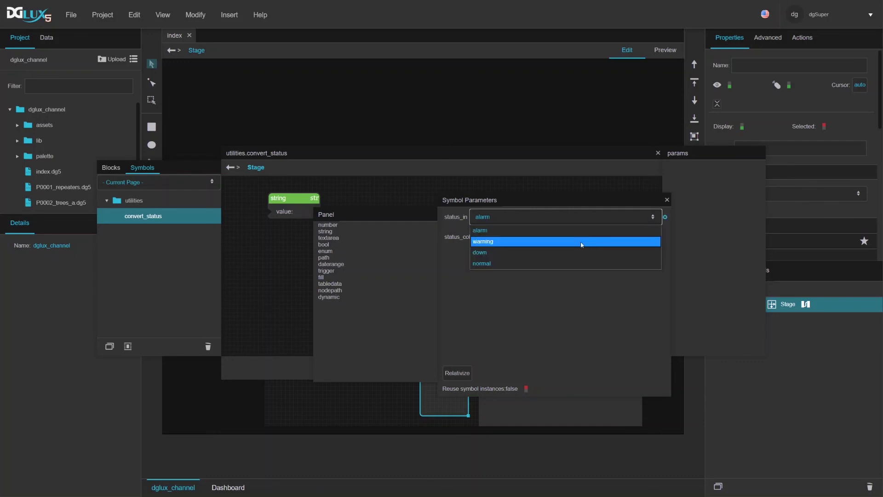
{"action": "left_click", "coordinate": [581, 242]}
{"action": "left_click", "coordinate": [504, 218]}
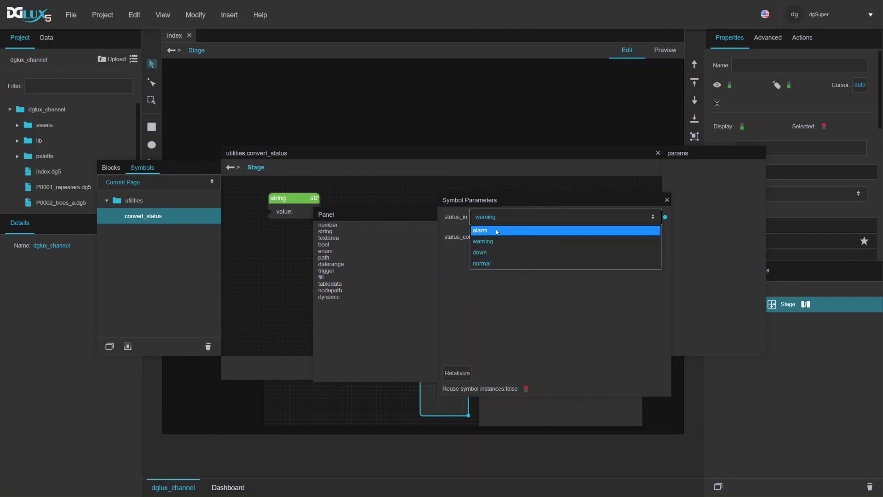
{"action": "left_click", "coordinate": [483, 230]}
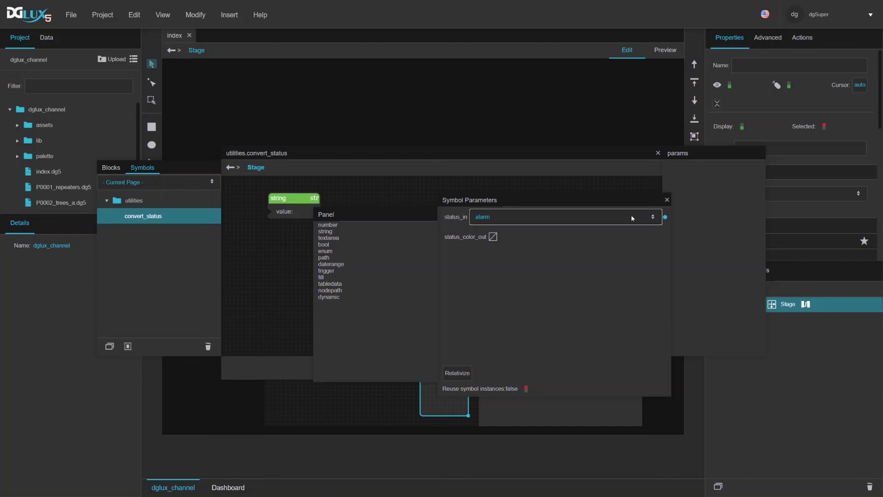
{"action": "left_click", "coordinate": [496, 218]}
{"action": "left_click", "coordinate": [496, 218]}
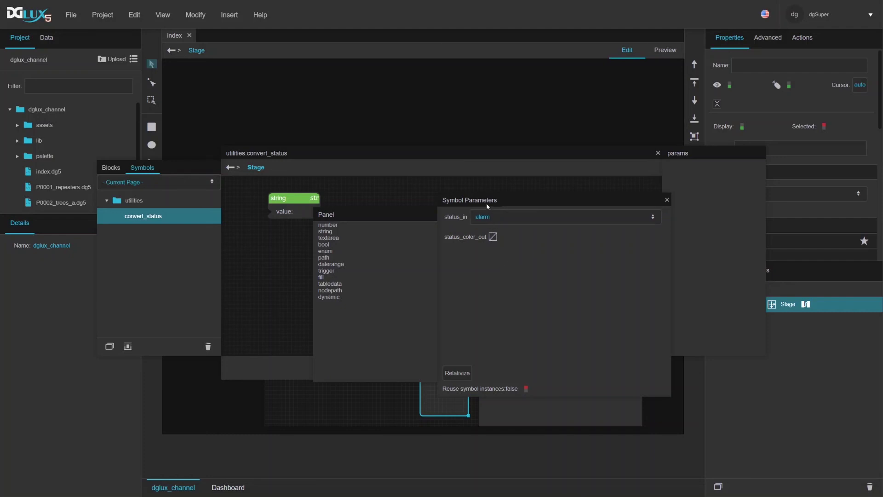
- Move and shrink the Symbol Parameters window clear of the dataflow, and replace the string block with a Case block
{"action": "left_click_drag", "start_coordinate": [486, 203], "coordinate": [498, 69]}
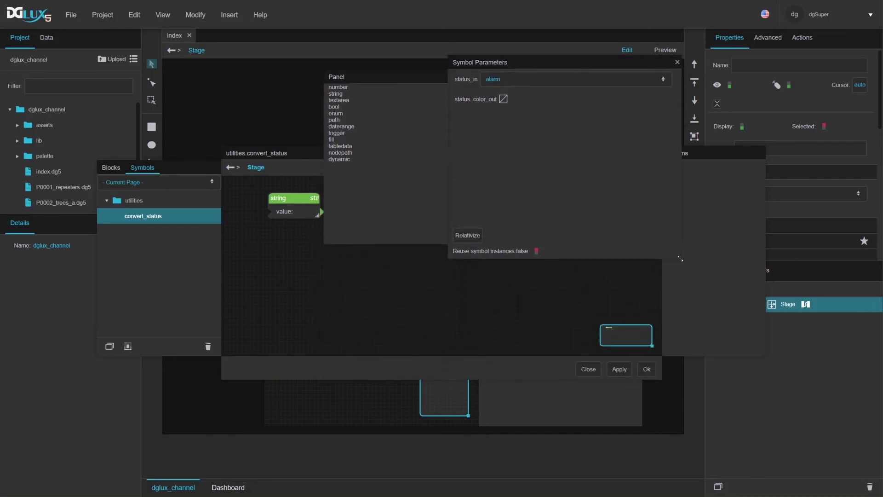
{"action": "left_click_drag", "start_coordinate": [680, 259], "coordinate": [599, 144]}
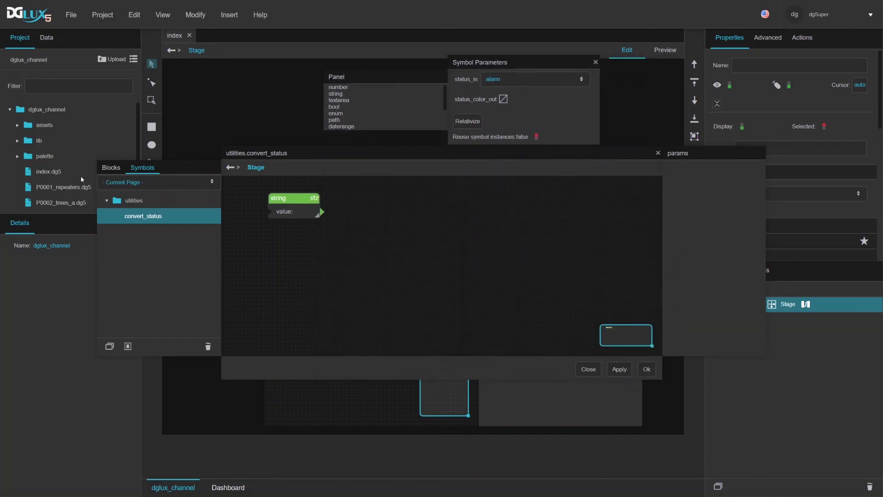
{"action": "left_click", "coordinate": [111, 167]}
{"action": "left_click", "coordinate": [153, 186]}
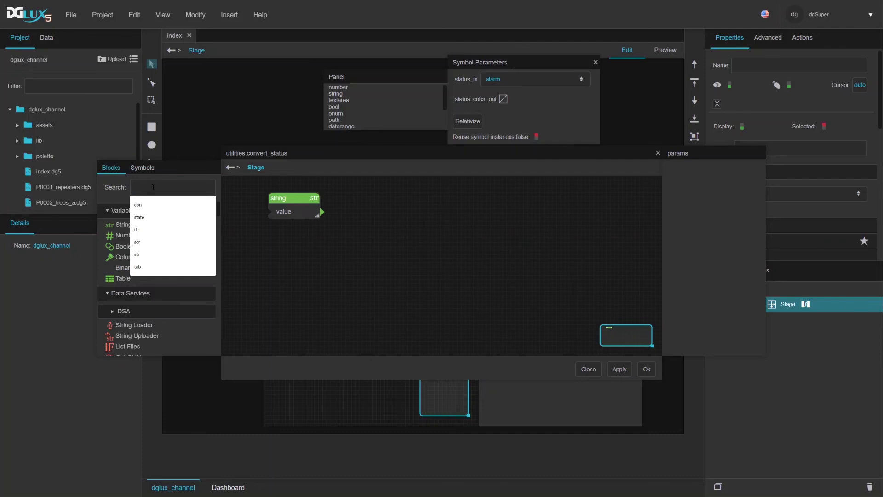
{"action": "type", "text": "case"}
{"action": "left_click_drag", "start_coordinate": [120, 222], "coordinate": [346, 195]}
{"action": "left_click", "coordinate": [319, 198]}
{"action": "key", "text": "Delete"}
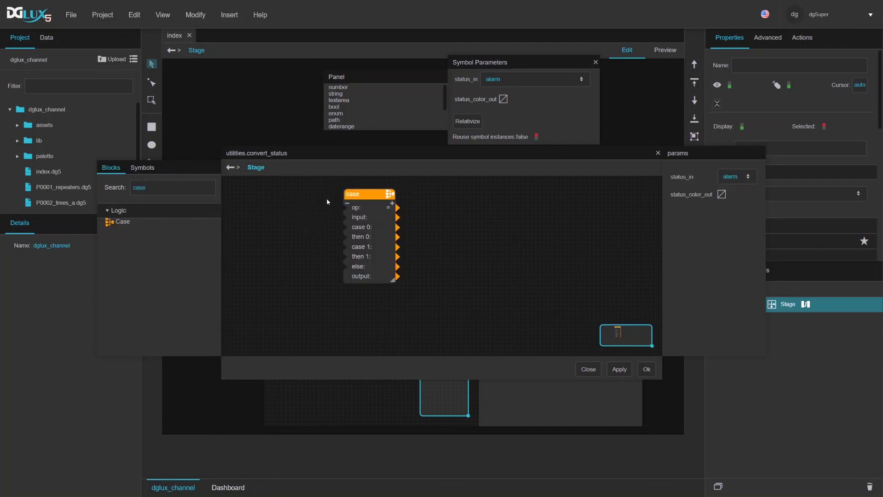
- Reposition the case block and bind the status_in parameter to its input property
{"action": "left_click", "coordinate": [363, 194]}
{"action": "left_click_drag", "start_coordinate": [367, 194], "coordinate": [265, 188]}
{"action": "left_click_drag", "start_coordinate": [594, 79], "coordinate": [735, 197]}
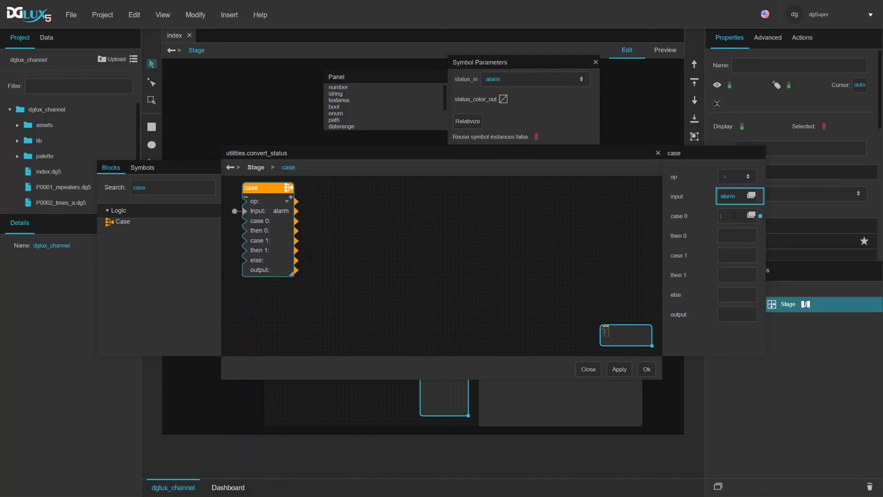
- Set case 0 to alarm and case 1 to warning, and add two more cases to the case block
{"action": "type", "text": "alarm"}
{"action": "left_click", "coordinate": [737, 236]}
{"action": "type", "text": "warning"}
{"action": "left_click", "coordinate": [737, 274]}
{"action": "key", "text": "Tab"}
{"action": "left_click", "coordinate": [291, 198]}
{"action": "left_click", "coordinate": [291, 198]}
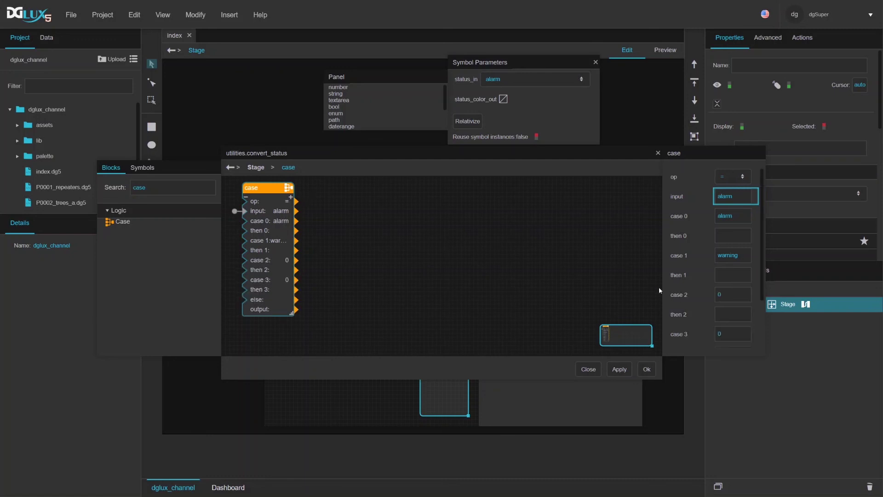
- Set case 2 to down and case 3 to normal in the case block
{"action": "double_click", "coordinate": [725, 296]}
{"action": "type", "text": "d"}
{"action": "type", "text": "on"}
{"action": "type", "text": "n"}
{"action": "key", "text": "Tab"}
{"action": "type", "text": "normal"}
- Add four Color blocks stacked beside the case block, moving the case block over to make room
{"action": "left_click_drag", "start_coordinate": [263, 190], "coordinate": [316, 194]}
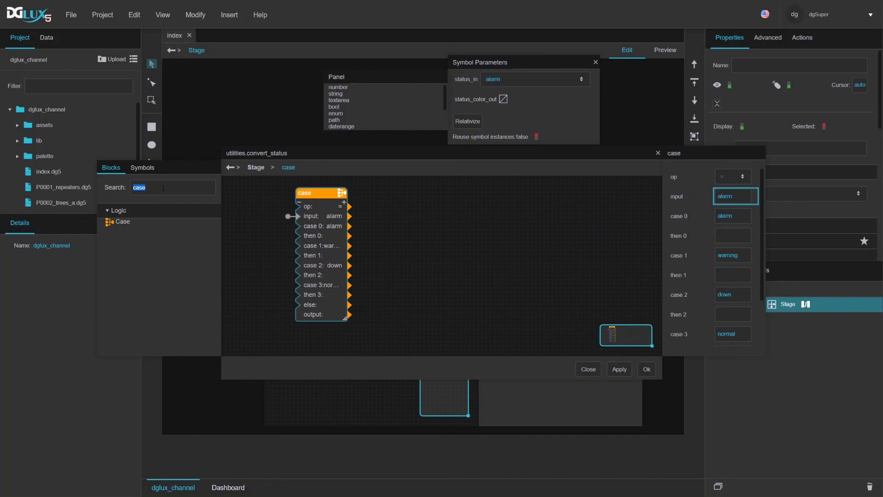
{"action": "type", "text": "fil"}
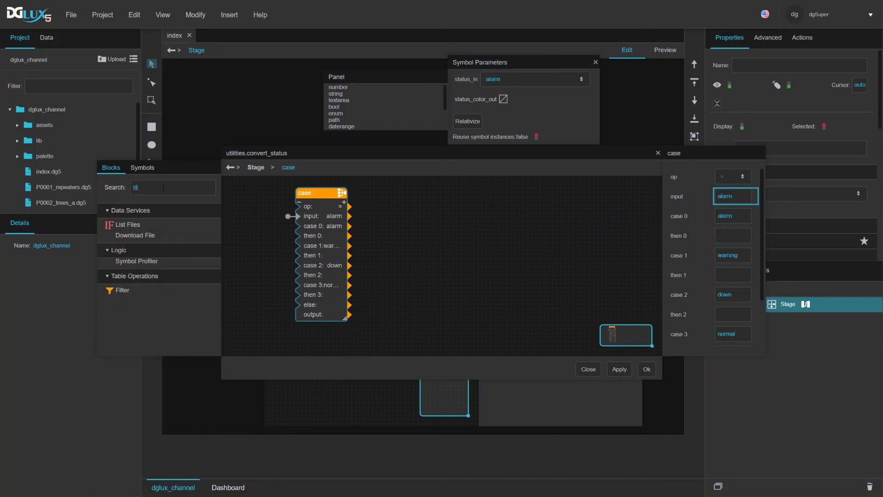
{"action": "key", "text": "ctrl+a"}
{"action": "type", "text": "col"}
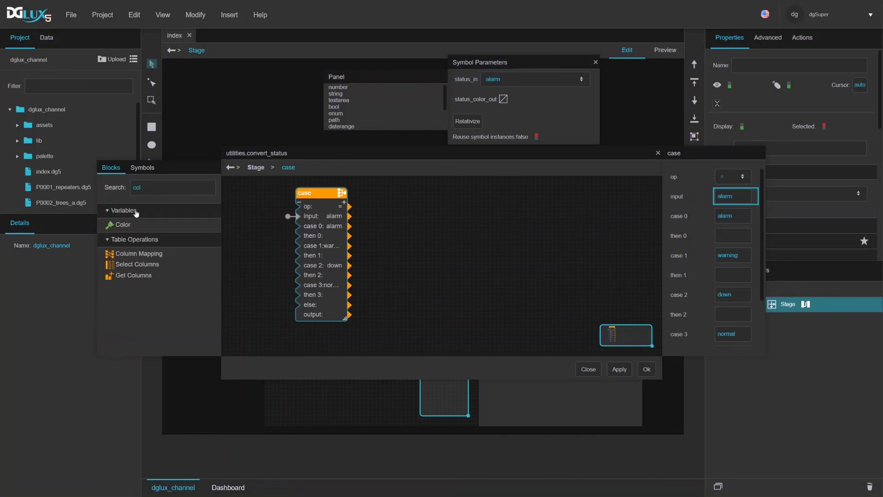
{"action": "left_click_drag", "start_coordinate": [123, 225], "coordinate": [234, 215]}
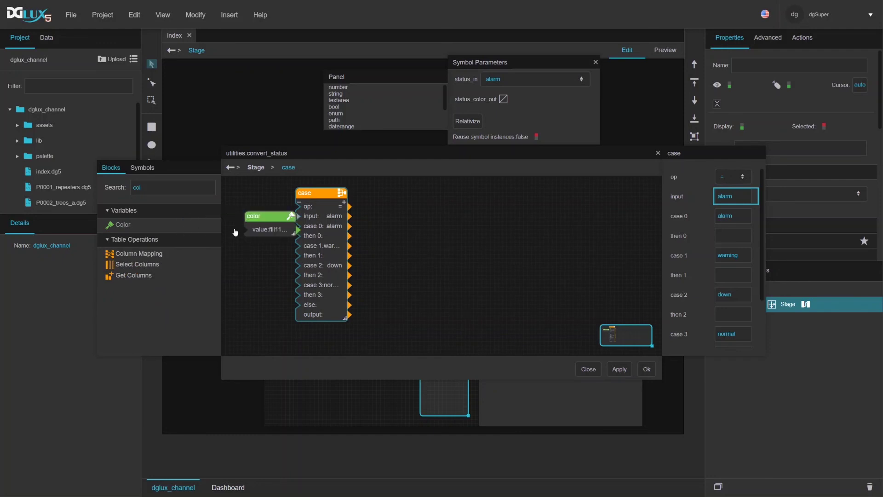
{"action": "left_click_drag", "start_coordinate": [302, 195], "coordinate": [331, 198]}
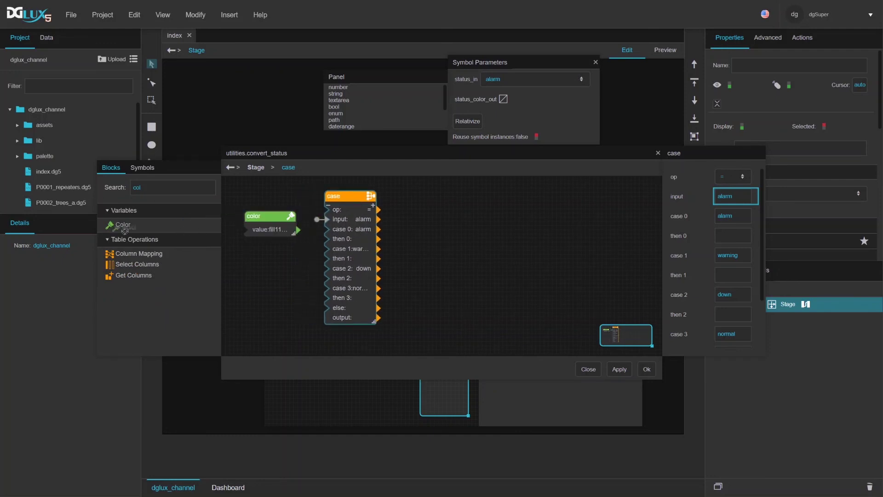
{"action": "left_click_drag", "start_coordinate": [125, 230], "coordinate": [248, 256]}
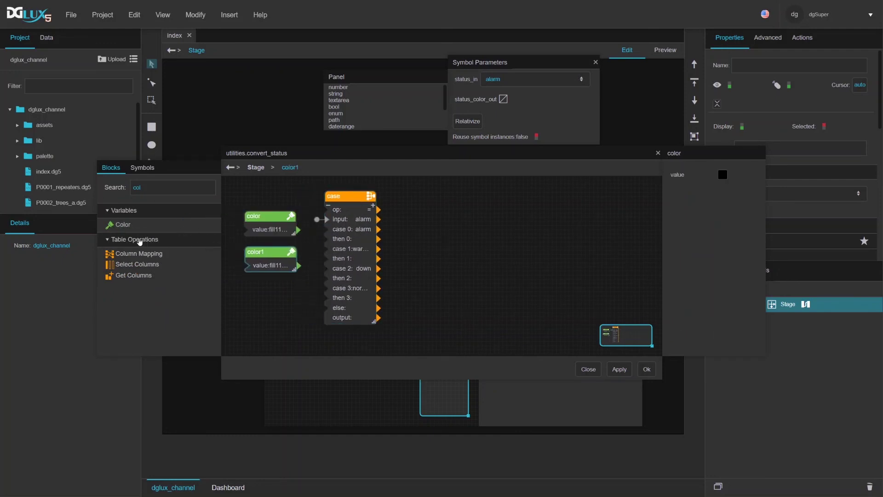
{"action": "left_click_drag", "start_coordinate": [123, 224], "coordinate": [245, 291]}
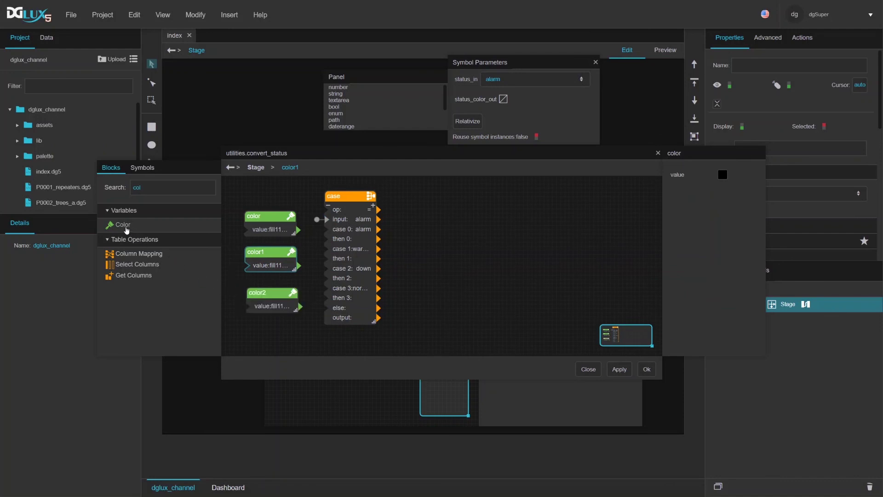
{"action": "left_click_drag", "start_coordinate": [126, 229], "coordinate": [250, 324]}
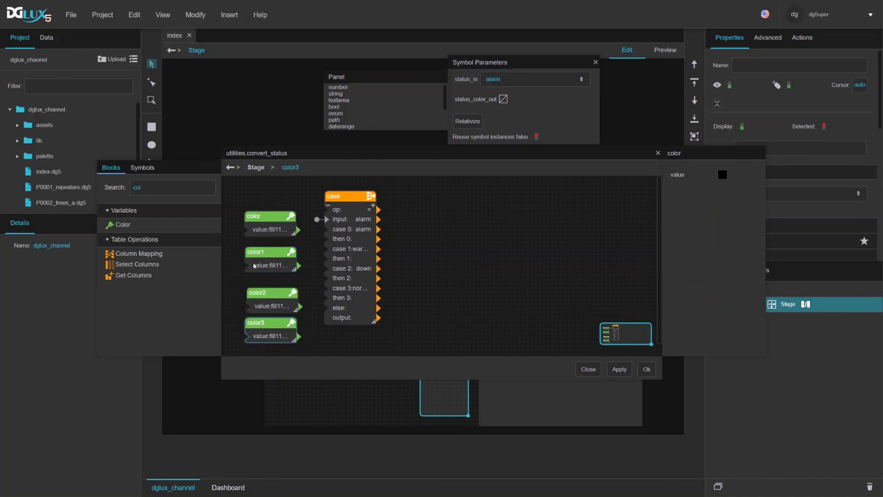
- Set the value of the first color block to the solid fill #ff3333
{"action": "left_click", "coordinate": [723, 175]}
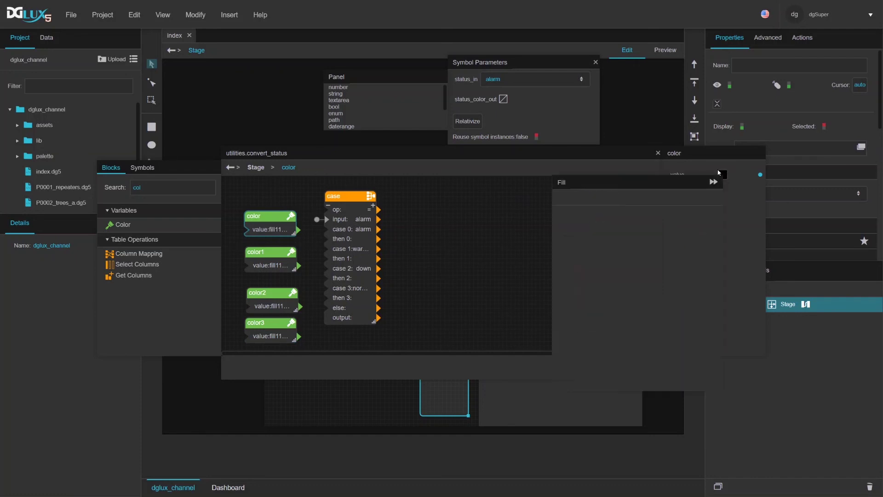
{"action": "left_click", "coordinate": [658, 279]}
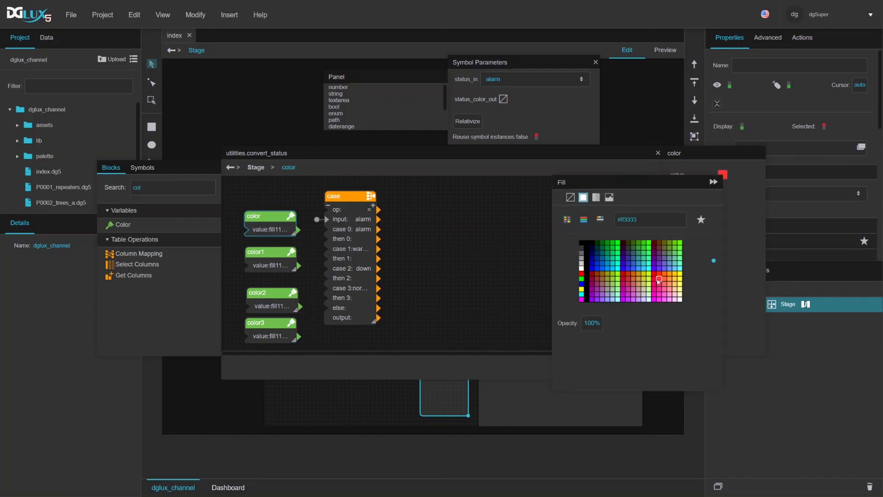
- Set the value of the second color block to the solid fill #ffcc00
{"action": "left_click", "coordinate": [256, 251]}
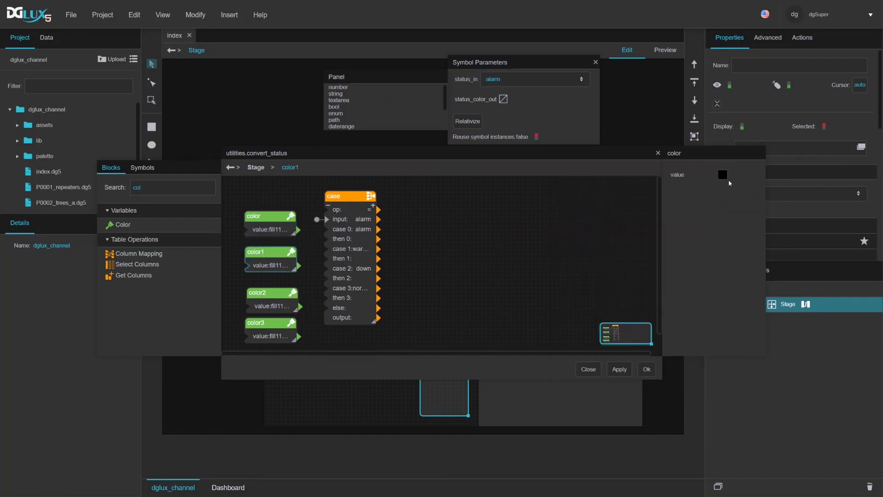
{"action": "left_click", "coordinate": [722, 175]}
{"action": "left_click", "coordinate": [672, 275]}
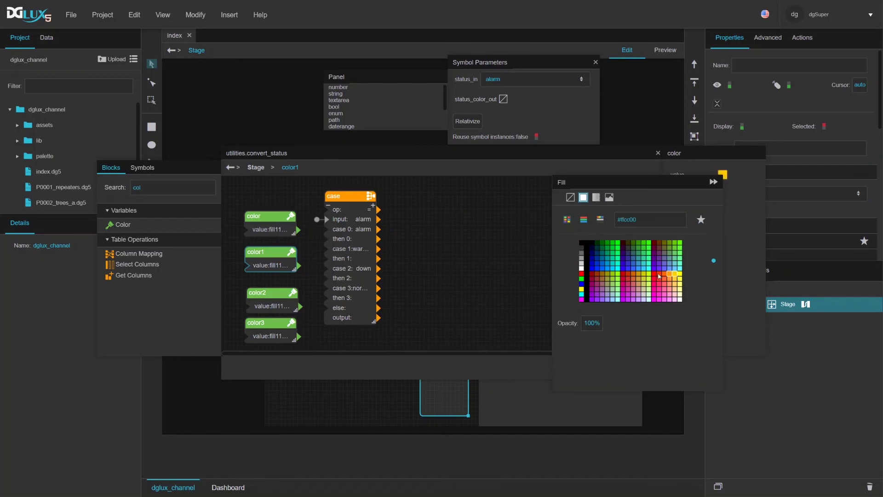
- Shift the third color block slightly up to even the stack's spacing and open its fill color for editing
{"action": "left_click", "coordinate": [270, 292]}
{"action": "left_click_drag", "start_coordinate": [270, 292], "coordinate": [272, 288]}
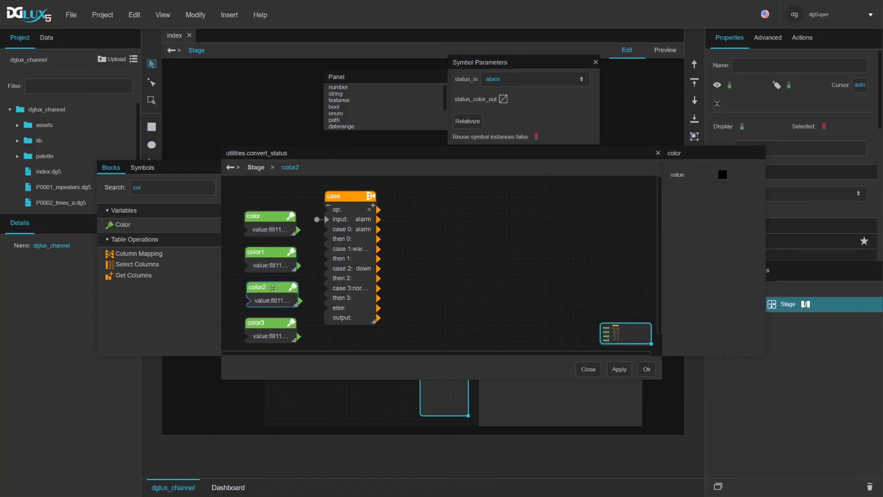
{"action": "left_click", "coordinate": [722, 175]}
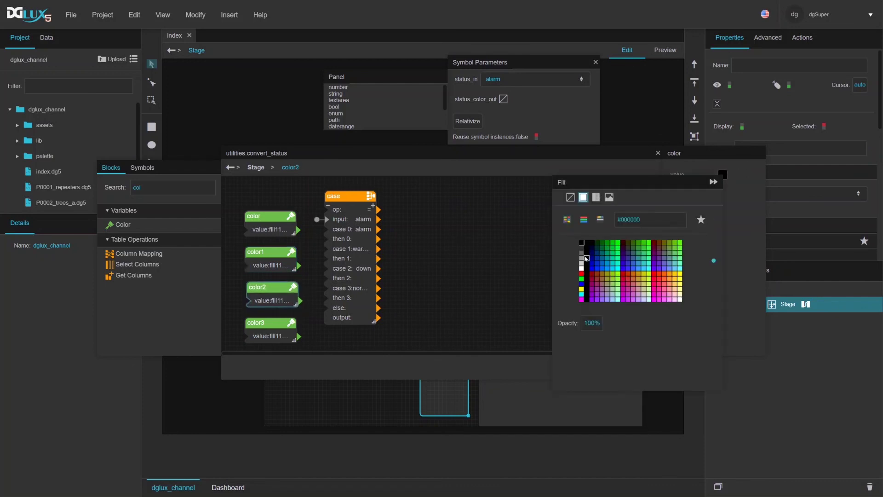
- Set the value of the fourth color block to a solid green fill
{"action": "left_click", "coordinate": [276, 326]}
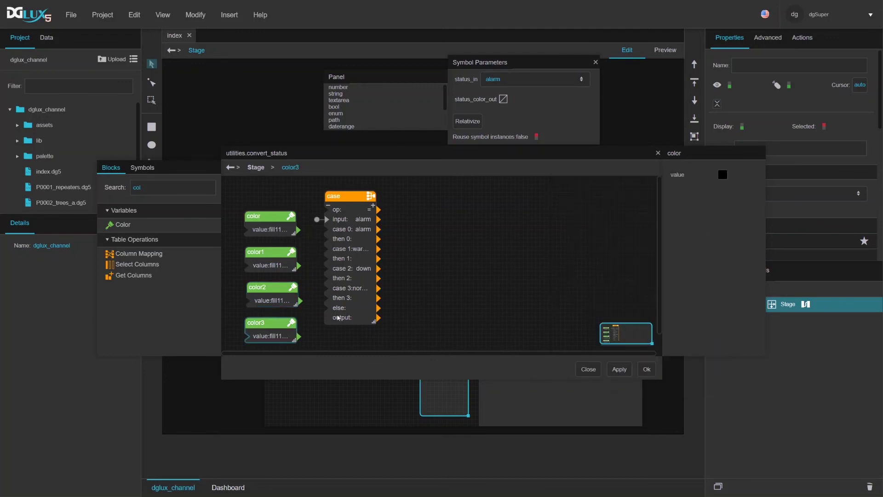
{"action": "left_click", "coordinate": [723, 175]}
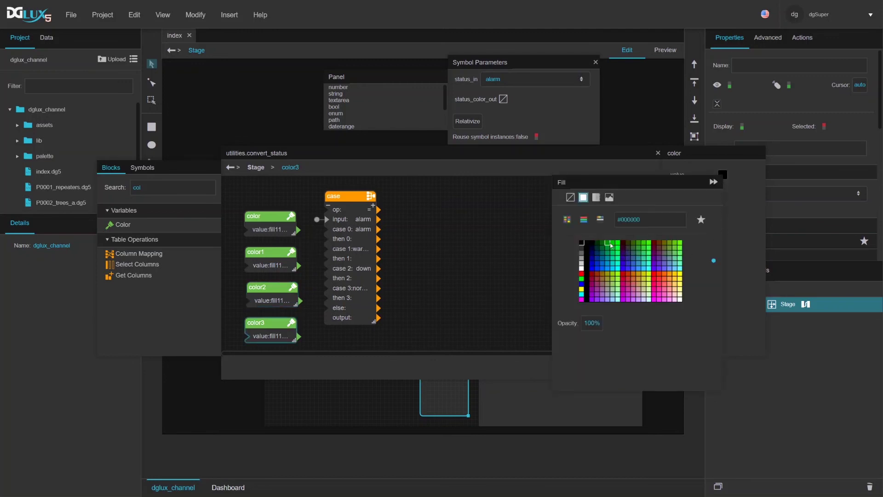
{"action": "left_click", "coordinate": [611, 244]}
- Connect the four color blocks' values in order to then 0, then 1, then 2 and then 3 of the case block
{"action": "left_click_drag", "start_coordinate": [284, 229], "coordinate": [327, 238]}
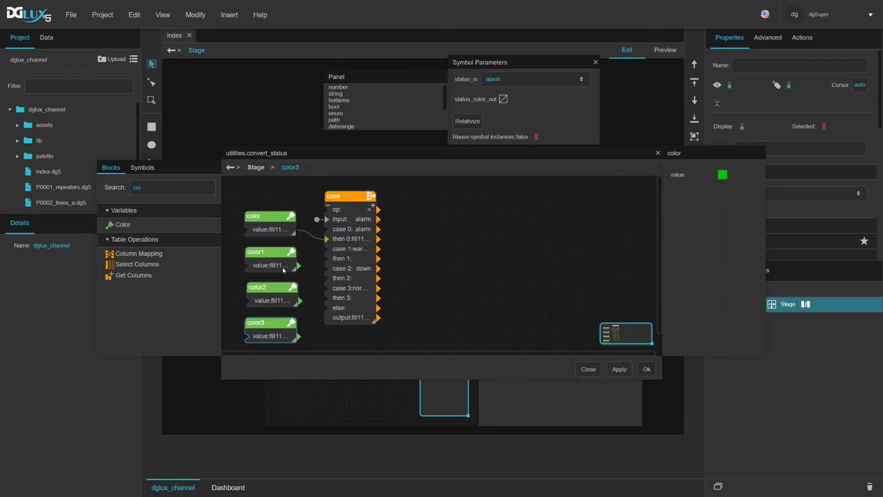
{"action": "left_click_drag", "start_coordinate": [282, 267], "coordinate": [327, 258]}
{"action": "left_click_drag", "start_coordinate": [286, 302], "coordinate": [326, 278]}
{"action": "left_click_drag", "start_coordinate": [286, 336], "coordinate": [327, 298]}
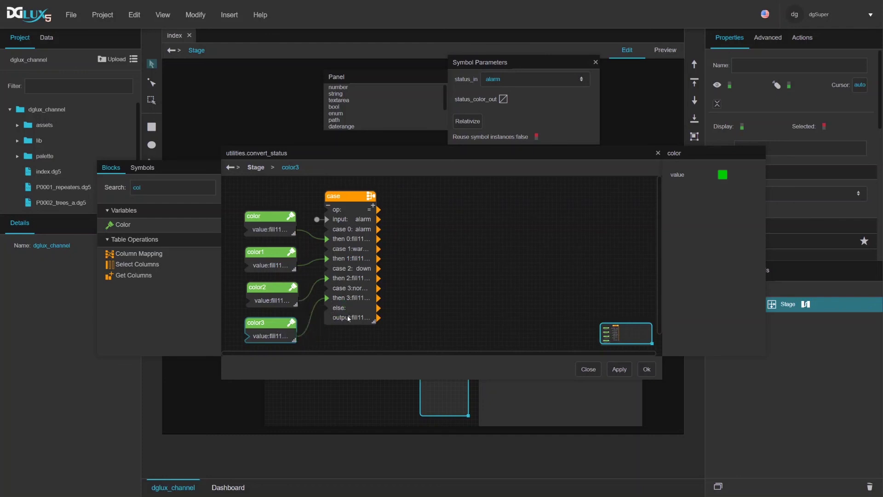
- Bind the case block's output to the status_color_out parameter, make that parameter read-only, and accept the symbol edits
{"action": "left_click_drag", "start_coordinate": [349, 318], "coordinate": [505, 101]}
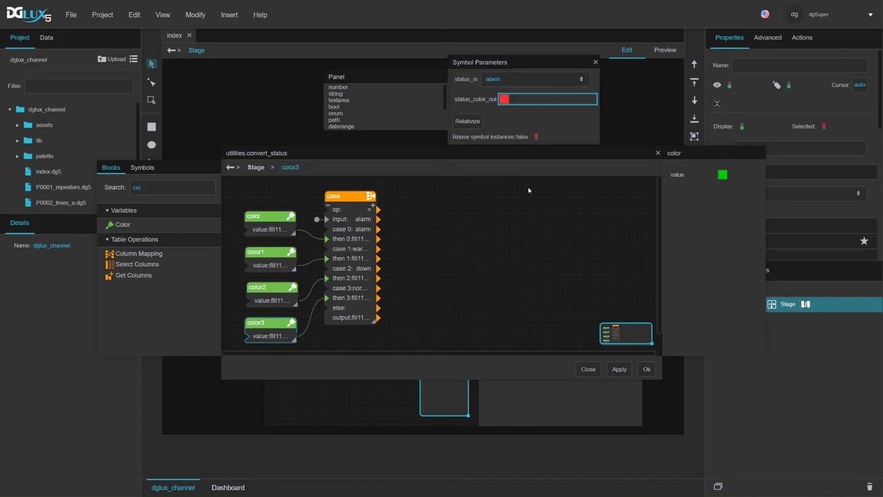
{"action": "right_click", "coordinate": [472, 100]}
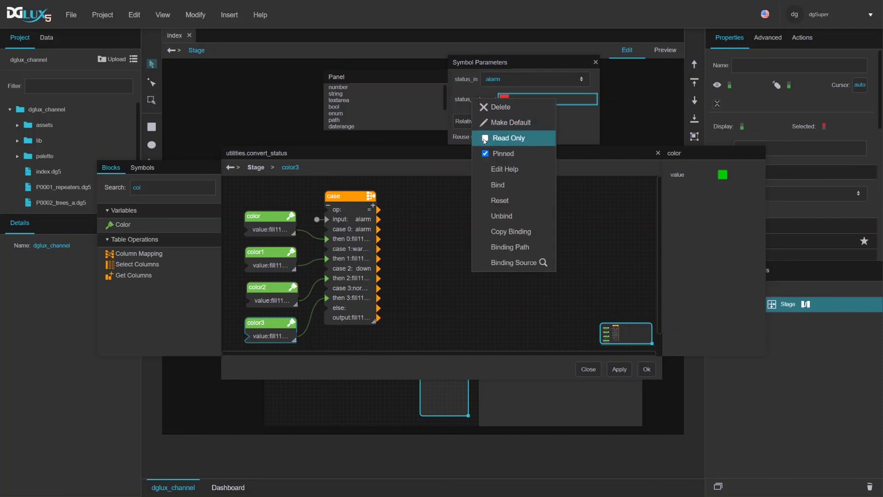
{"action": "left_click", "coordinate": [485, 139]}
{"action": "left_click", "coordinate": [461, 102]}
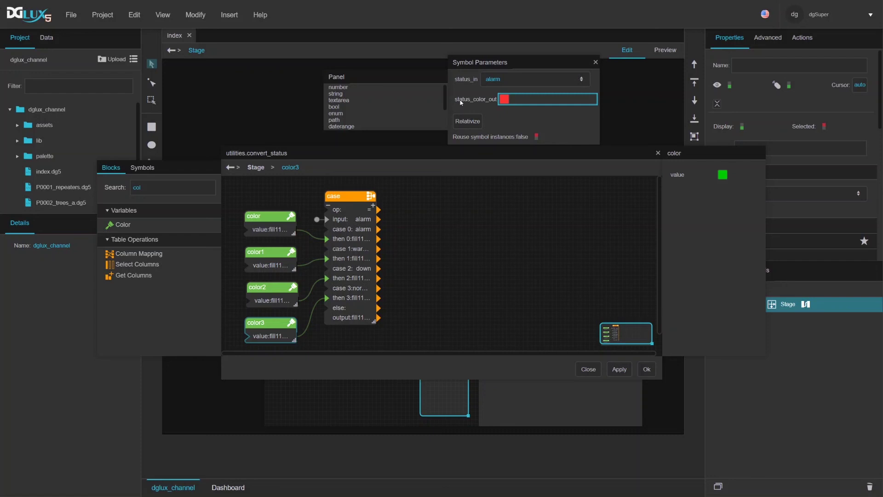
{"action": "left_click", "coordinate": [647, 370]}
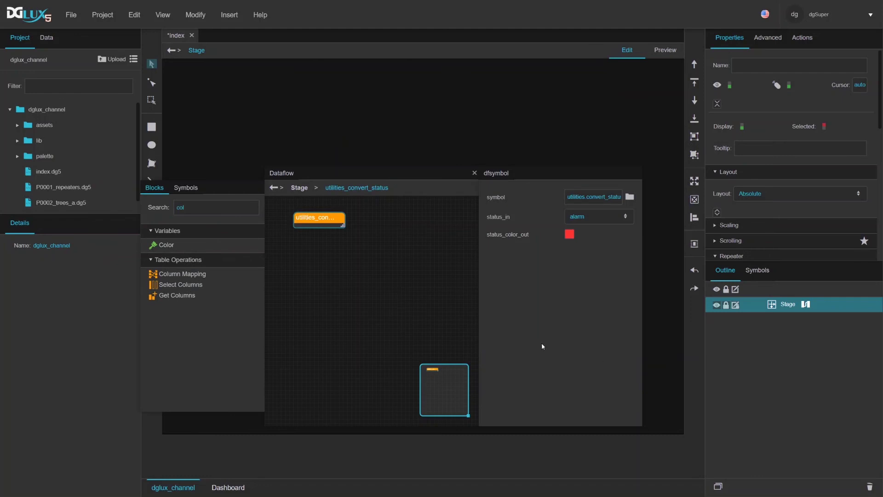
- Add a second instance of the convert_status symbol to the Stage dataflow, below the existing block
{"action": "left_click", "coordinate": [416, 289]}
{"action": "left_click", "coordinate": [313, 227]}
{"action": "left_click_drag", "start_coordinate": [327, 220], "coordinate": [313, 215]}
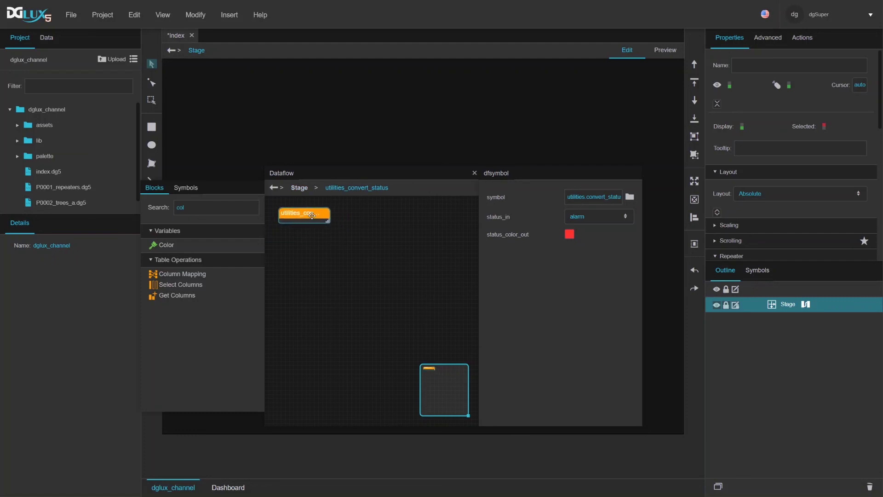
{"action": "left_click", "coordinate": [180, 189]}
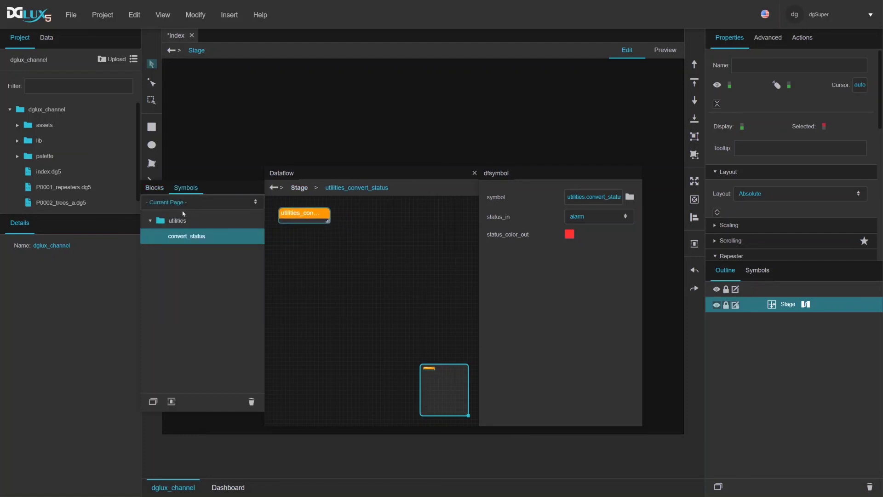
{"action": "left_click_drag", "start_coordinate": [176, 237], "coordinate": [278, 251]}
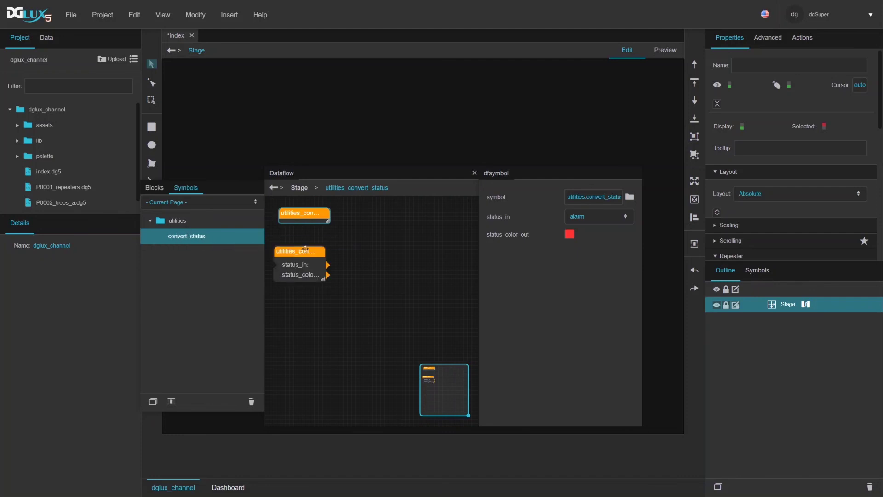
- Delete the original convert_status block that shows no parameters and move the new instance up into its place
{"action": "left_click", "coordinate": [304, 267]}
{"action": "left_click", "coordinate": [302, 215]}
{"action": "left_click", "coordinate": [319, 255]}
{"action": "left_click", "coordinate": [300, 221]}
{"action": "left_click_drag", "start_coordinate": [294, 251], "coordinate": [297, 252]}
{"action": "left_click", "coordinate": [302, 218]}
{"action": "left_click_drag", "start_coordinate": [302, 218], "coordinate": [301, 220]}
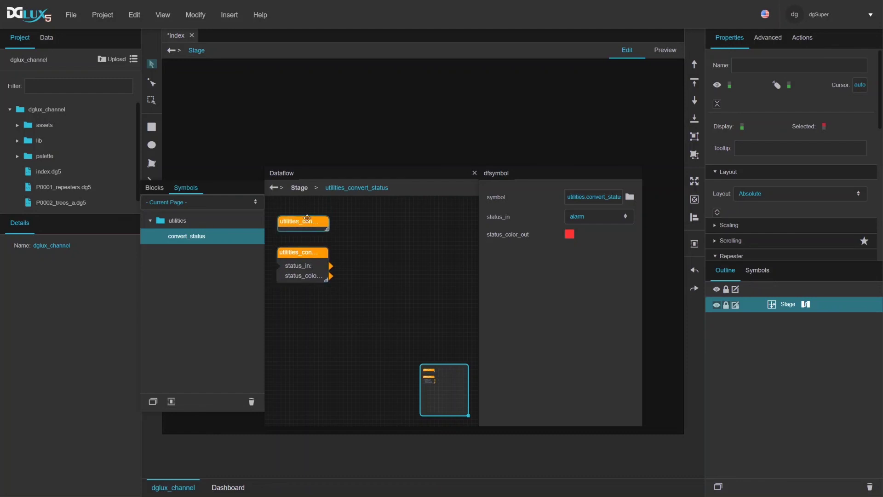
{"action": "key", "text": "Delete"}
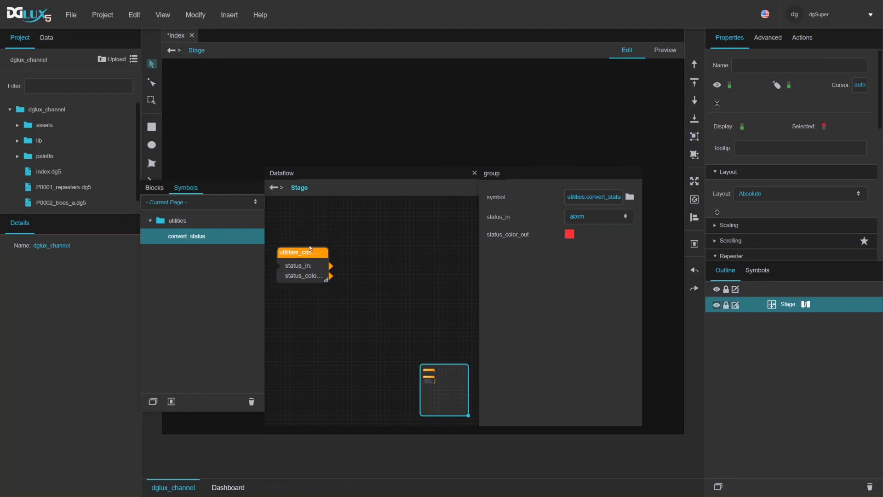
{"action": "left_click_drag", "start_coordinate": [310, 252], "coordinate": [310, 216]}
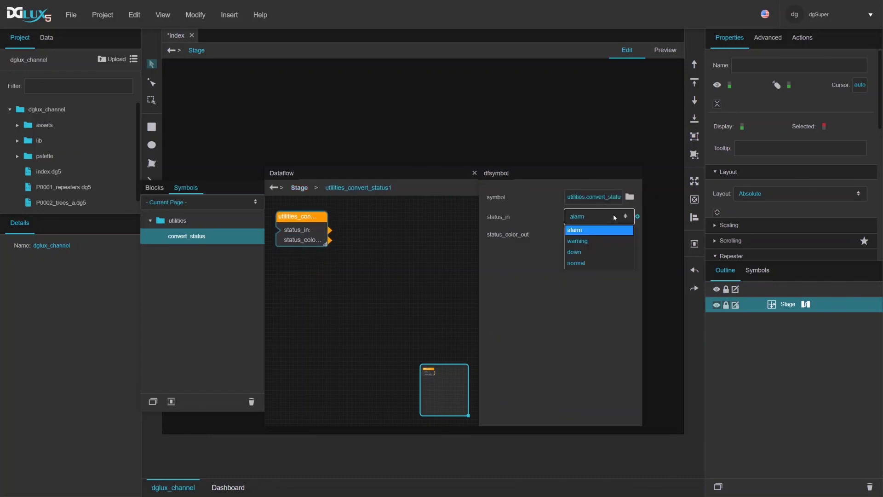
- Test the color output by switching status_in through warning, down and normal, and back to alarm
{"action": "left_click", "coordinate": [599, 241]}
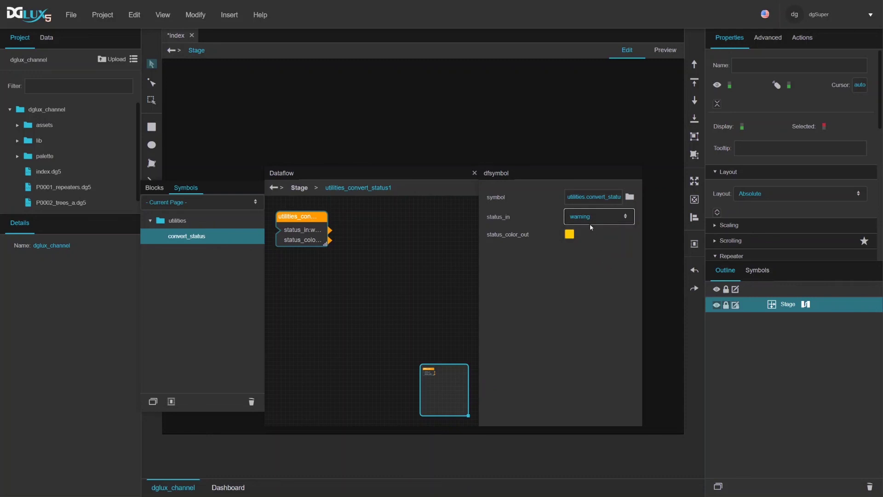
{"action": "left_click", "coordinate": [591, 224]}
{"action": "left_click", "coordinate": [598, 251]}
{"action": "left_click", "coordinate": [599, 219]}
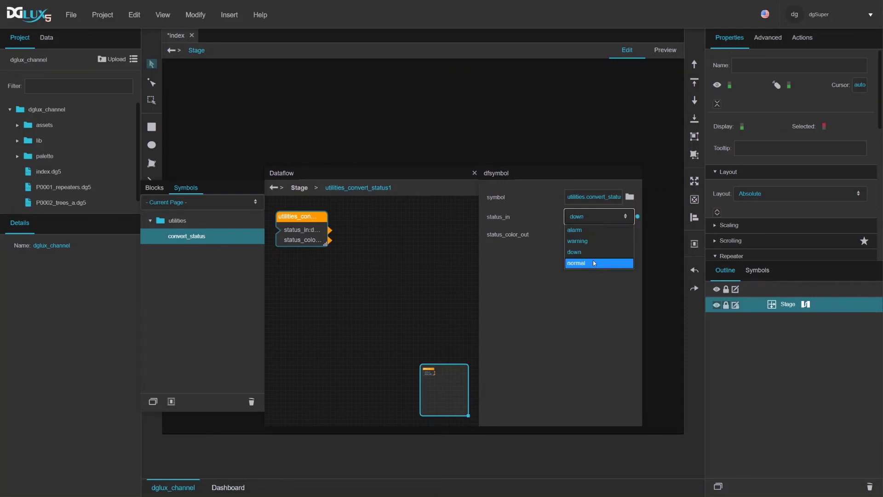
{"action": "left_click", "coordinate": [595, 262]}
{"action": "left_click", "coordinate": [592, 219]}
{"action": "left_click", "coordinate": [593, 230]}
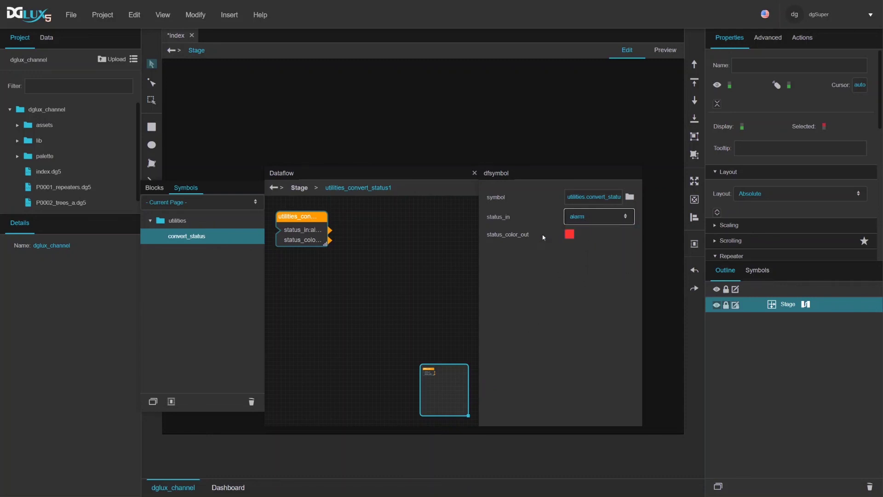
- Narrow and shift the dataflow window, and place an instance of the button_2 symbol near the Stage's upper-left corner
{"action": "left_click_drag", "start_coordinate": [477, 246], "coordinate": [424, 246]}
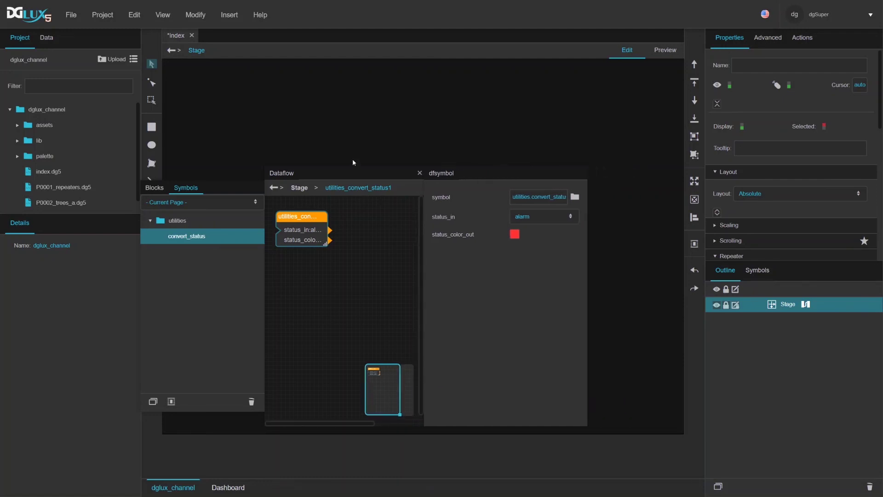
{"action": "left_click_drag", "start_coordinate": [355, 163], "coordinate": [419, 210]}
{"action": "left_click", "coordinate": [757, 271]}
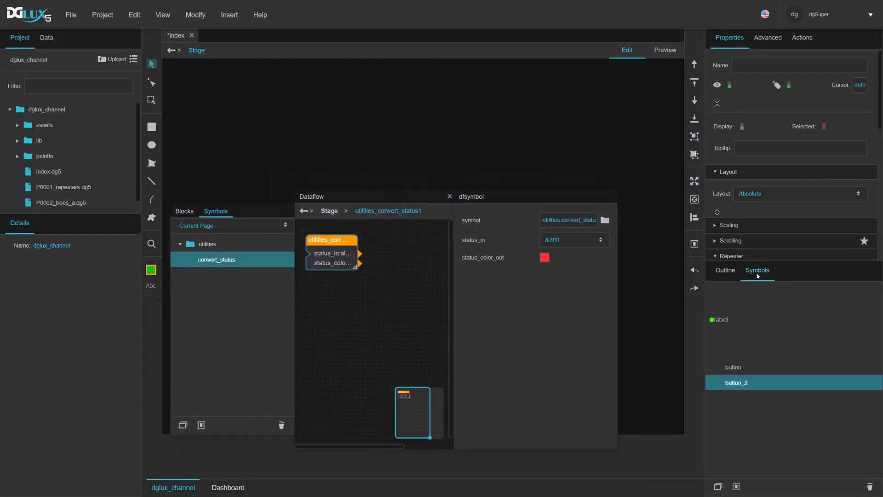
{"action": "left_click_drag", "start_coordinate": [741, 383], "coordinate": [213, 104]}
{"action": "scroll", "coordinate": [813, 177], "scroll_direction": "down", "scroll_amount": 3}
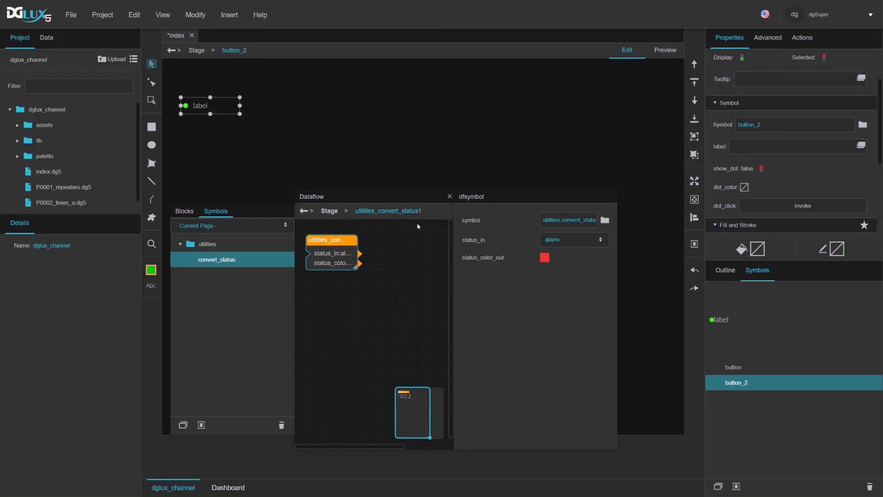
- Remove the convert_status block from the Stage dataflow and place it in button_2's own dataflow, widened to show its values
{"action": "key", "text": "Delete"}
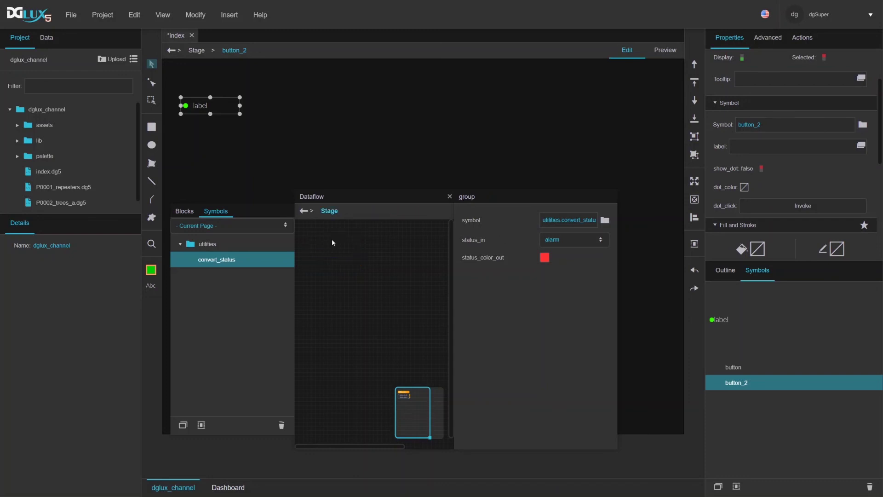
{"action": "left_click", "coordinate": [725, 270]}
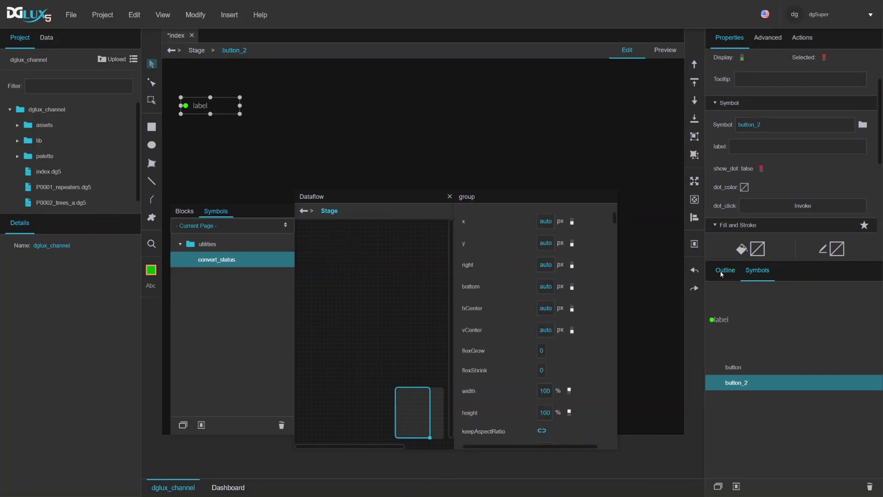
{"action": "right_click", "coordinate": [790, 325]}
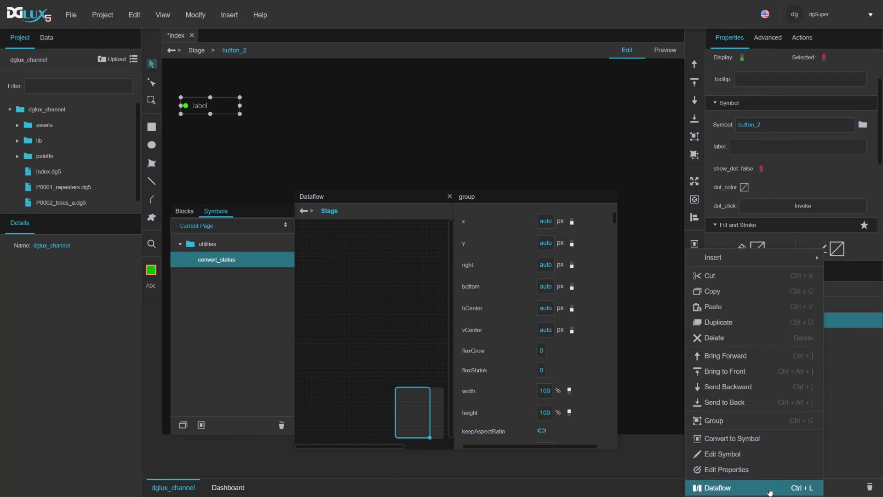
{"action": "left_click", "coordinate": [717, 487]}
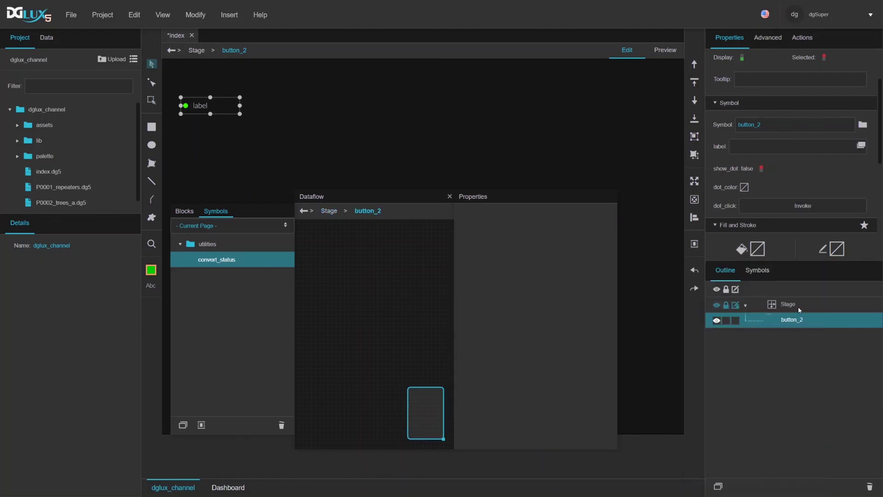
{"action": "left_click_drag", "start_coordinate": [372, 244], "coordinate": [386, 270]}
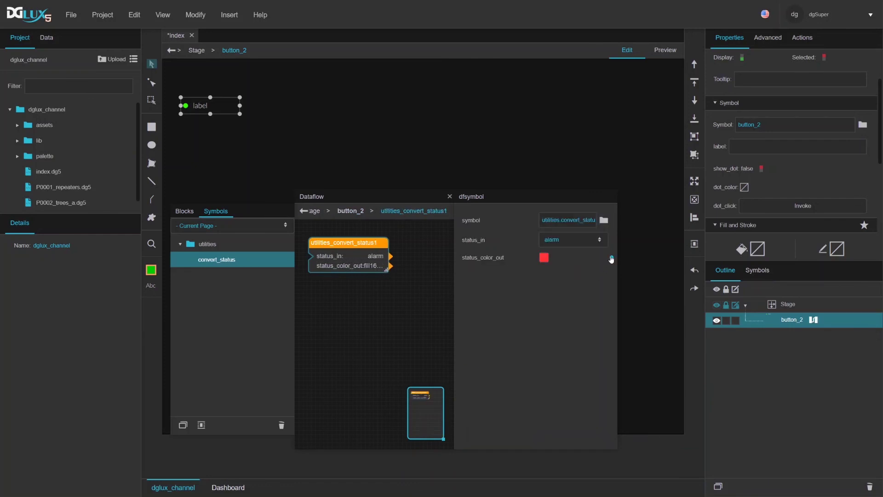
- Bind the block's status_color_out to button_2's dot_color, and widen and reposition the block in the dataflow
{"action": "left_click_drag", "start_coordinate": [611, 259], "coordinate": [748, 190]}
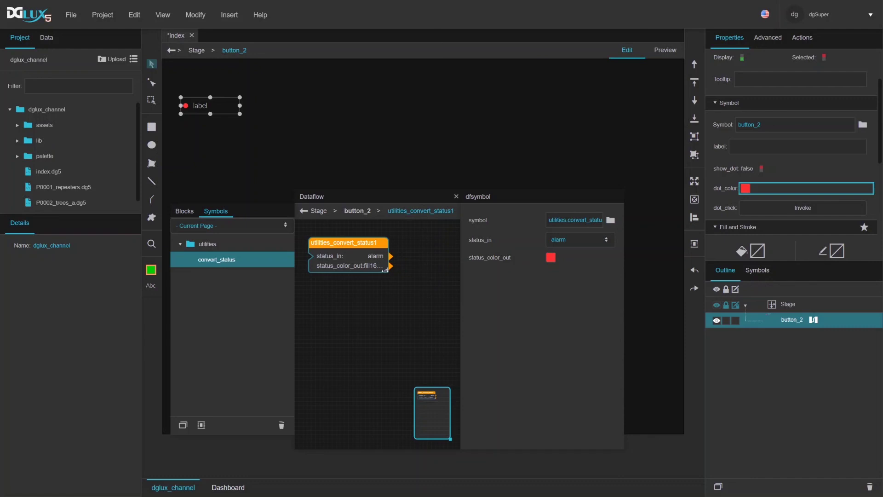
{"action": "mouse_move", "coordinate": [385, 271]}
{"action": "left_mouse_down"}
{"action": "mouse_move", "coordinate": [399, 270]}
{"action": "mouse_move", "coordinate": [370, 270]}
{"action": "left_mouse_up"}
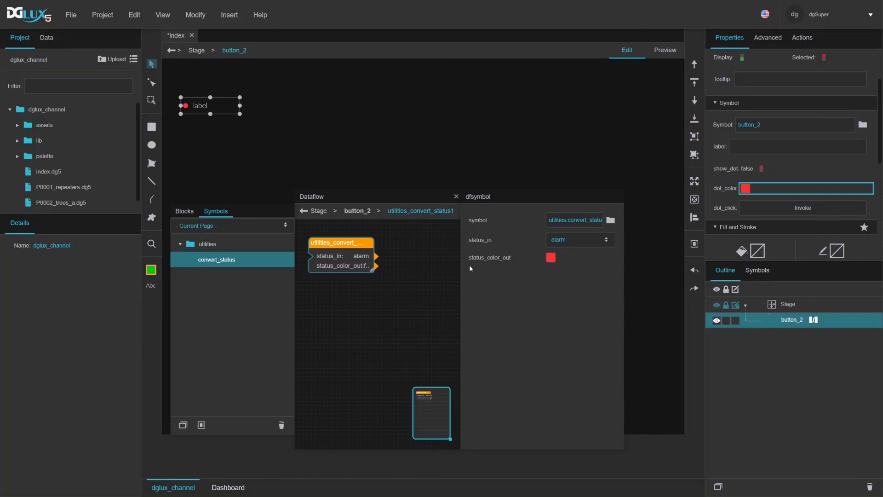
{"action": "left_click_drag", "start_coordinate": [364, 271], "coordinate": [394, 275]}
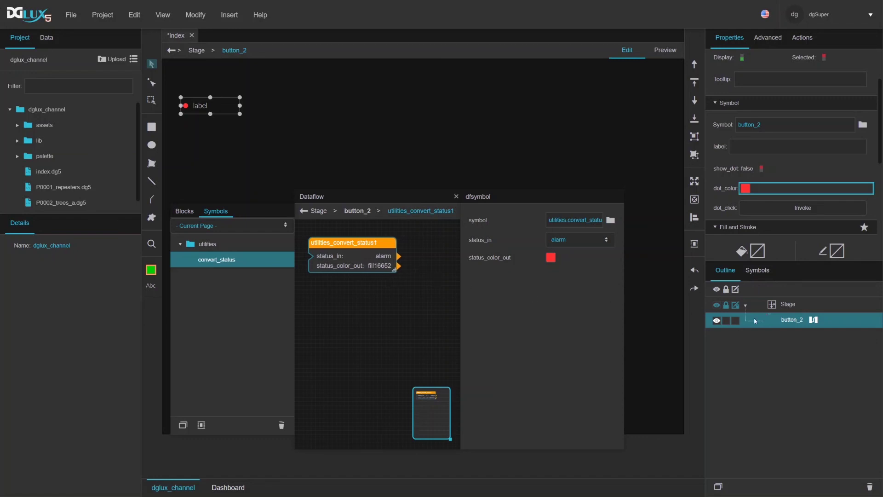
{"action": "left_click", "coordinate": [757, 270]}
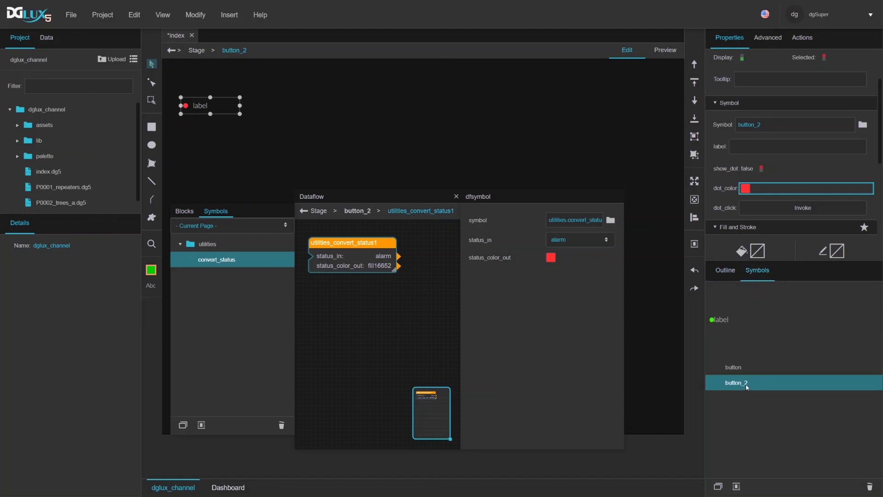
{"action": "left_click", "coordinate": [729, 273]}
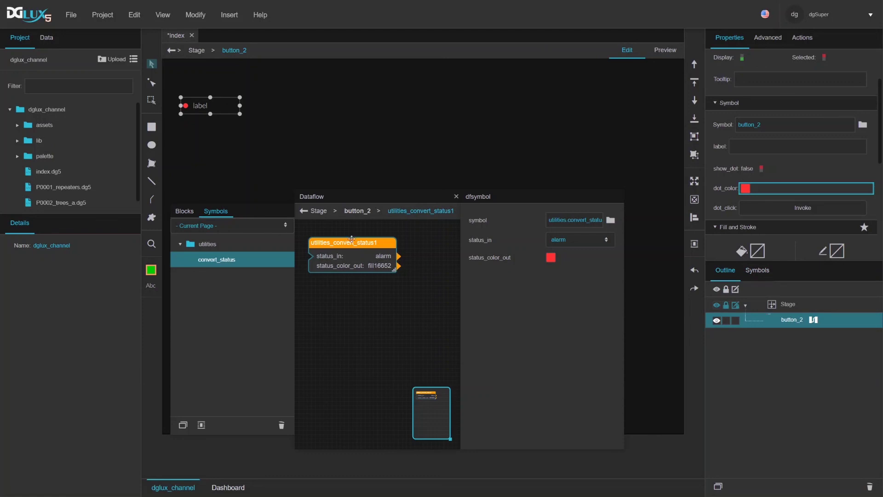
{"action": "mouse_move", "coordinate": [329, 247]}
{"action": "left_mouse_down"}
{"action": "mouse_move", "coordinate": [337, 244]}
{"action": "mouse_move", "coordinate": [324, 238]}
{"action": "left_mouse_up"}
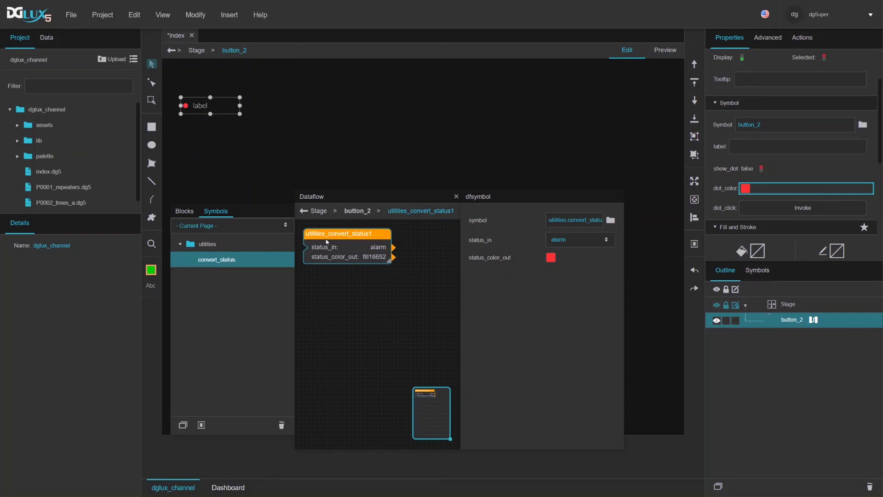